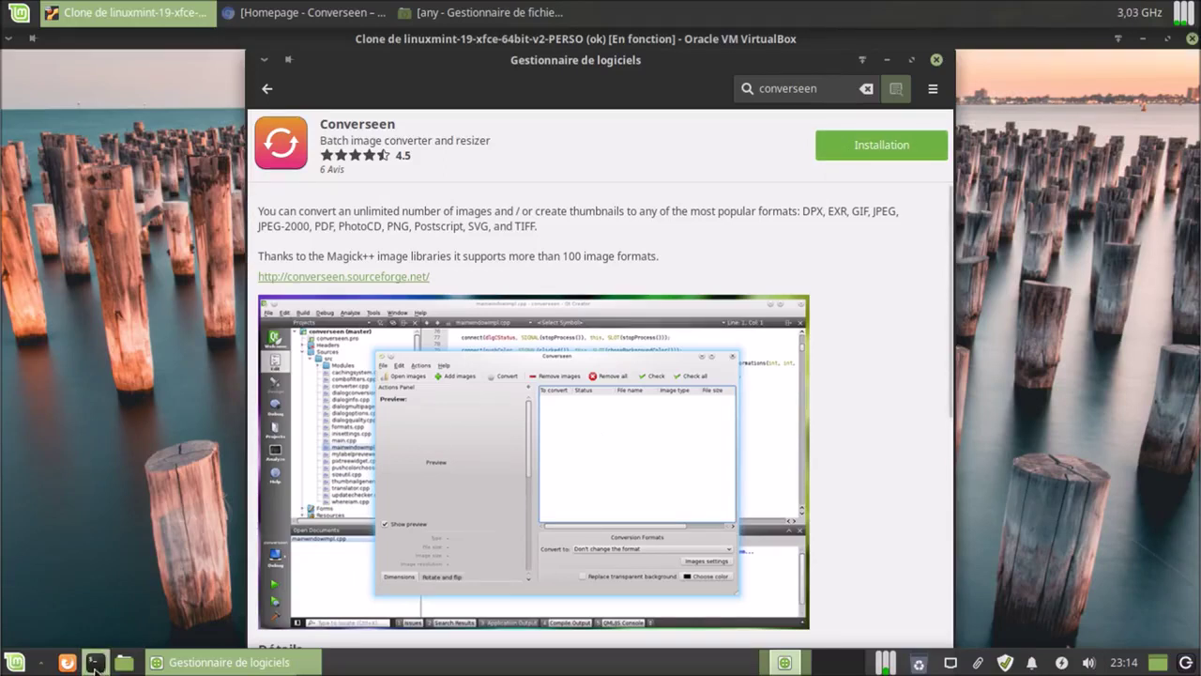
Install Converseen from a terminal with sudo apt install converseen, entering the sudo password and accepting the installation, and close the terminal.
left_click(93, 661)
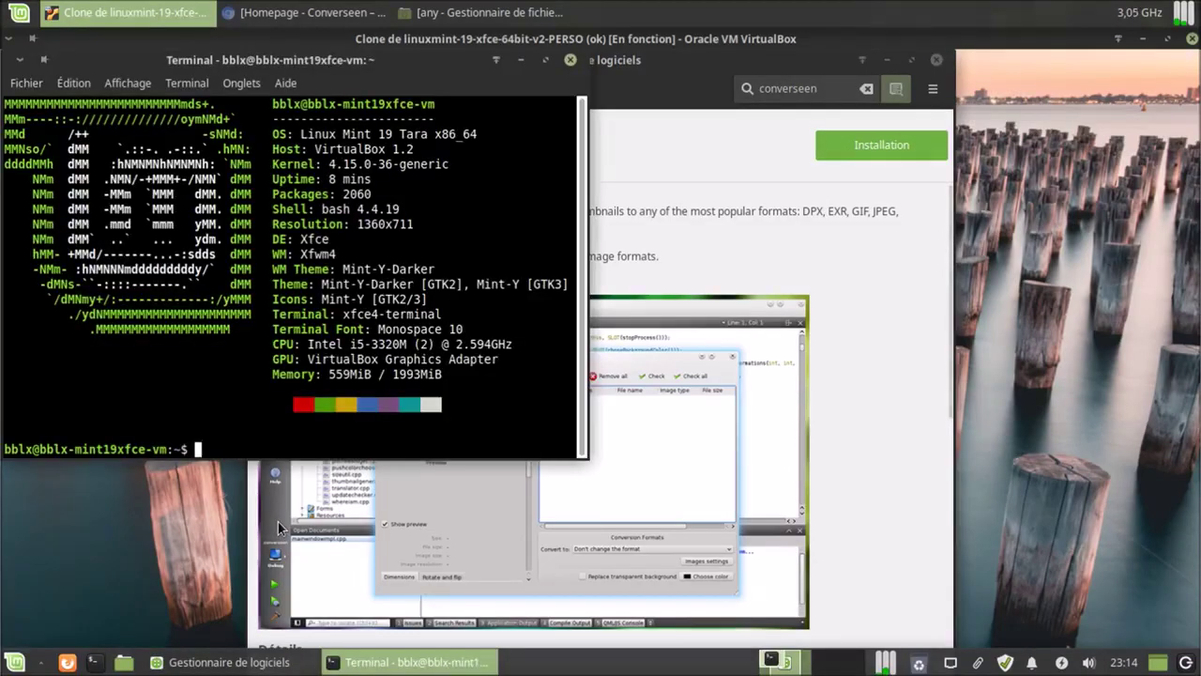
type("sudo apt install ")
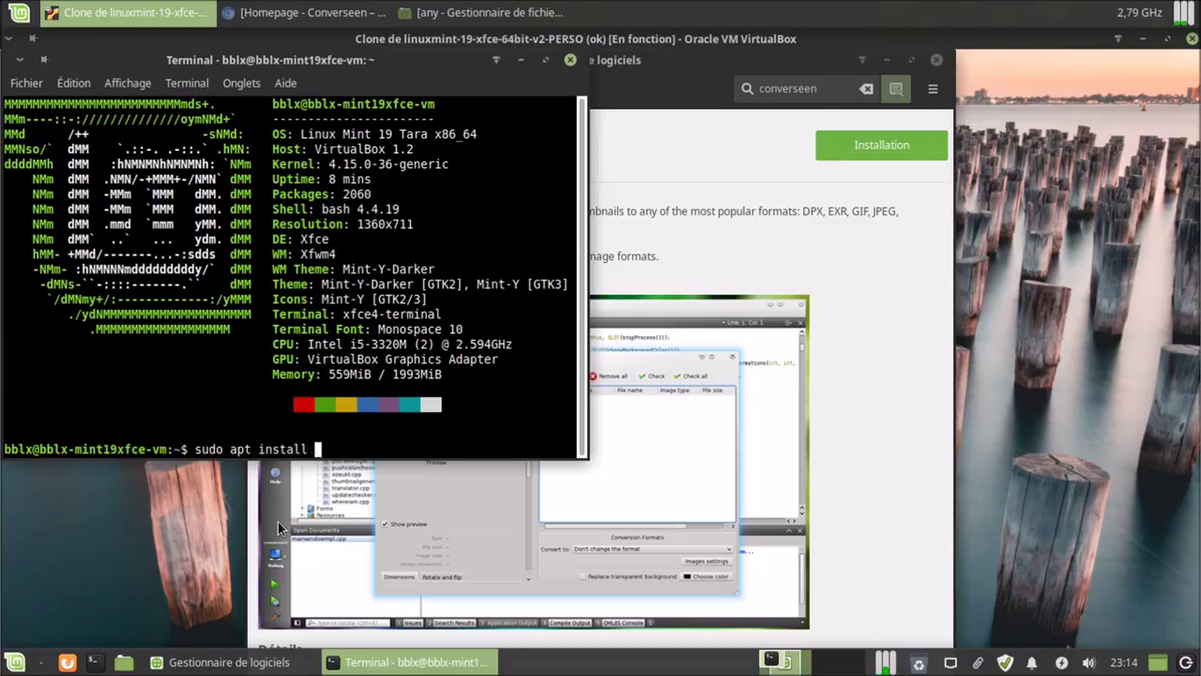
type("converseen")
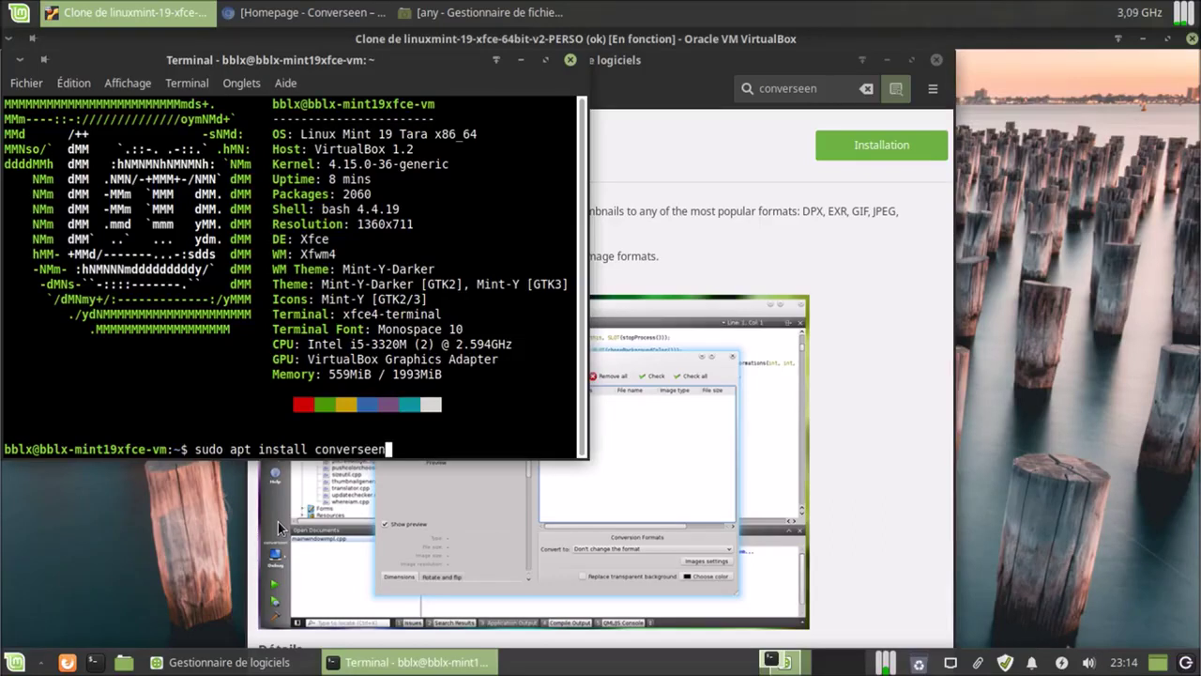
key("Return")
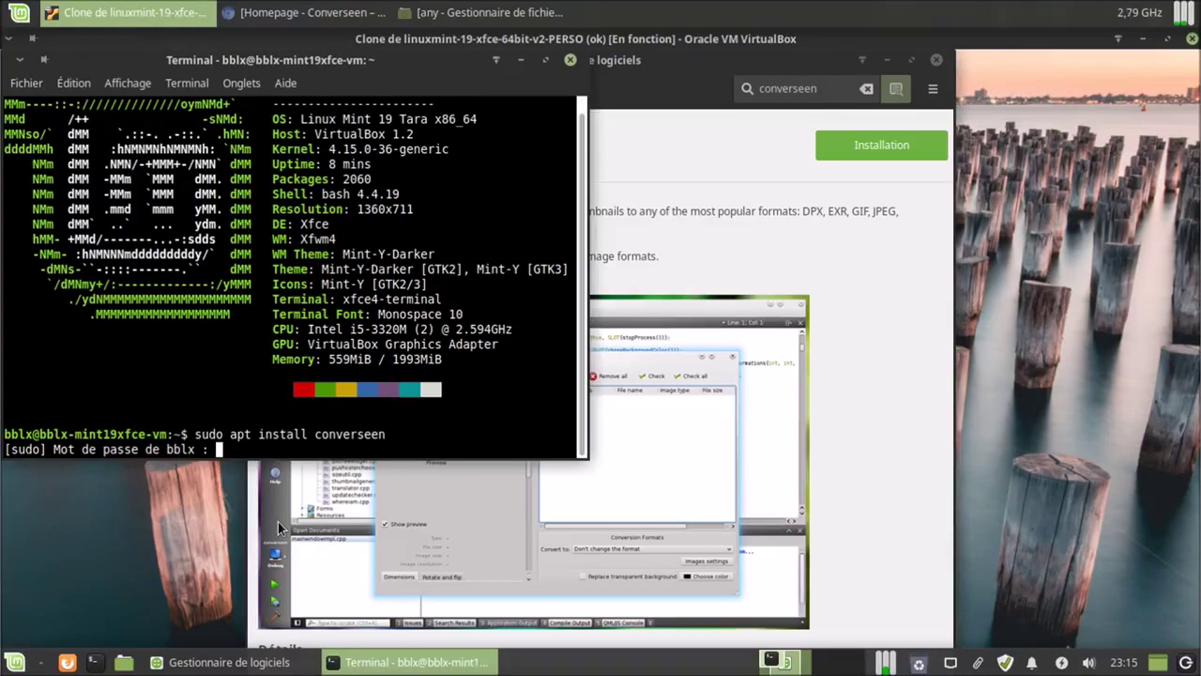
key("Return")
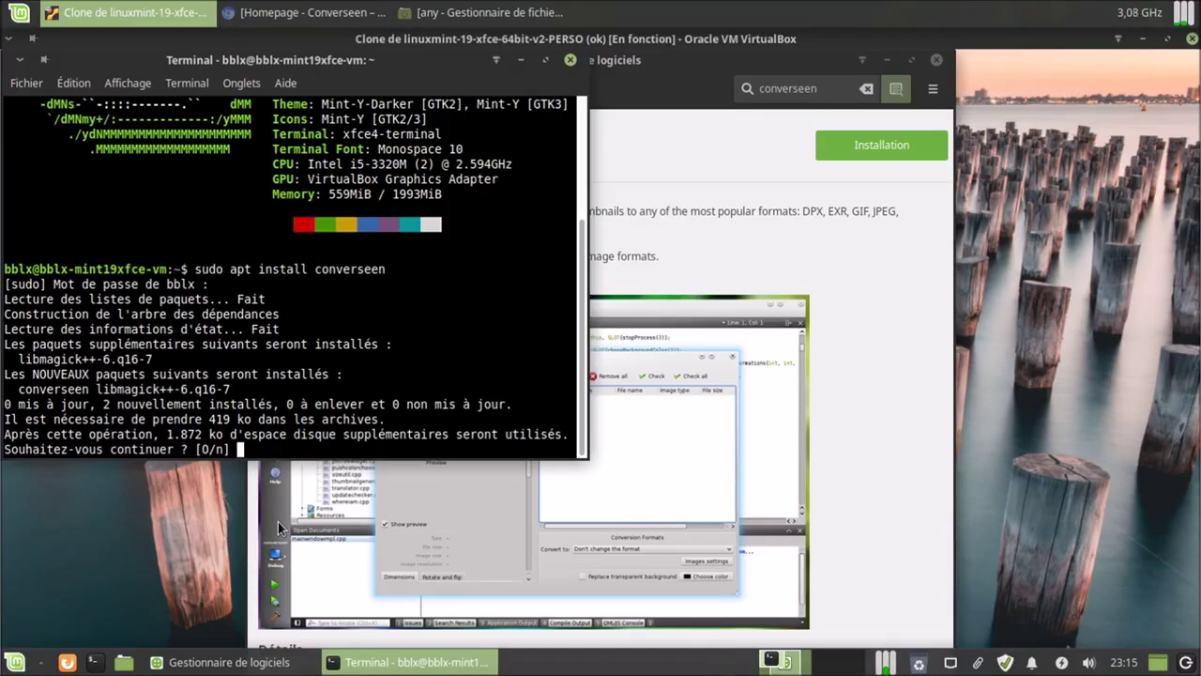
type("o")
key("Return")
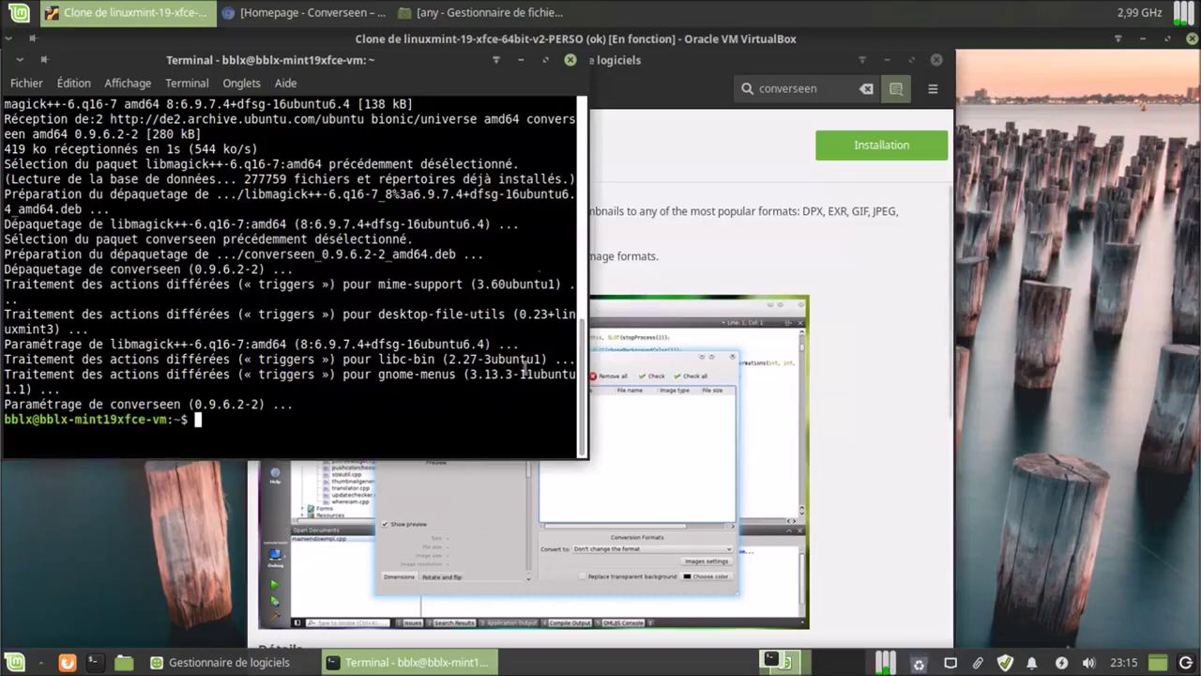
left_click(570, 59)
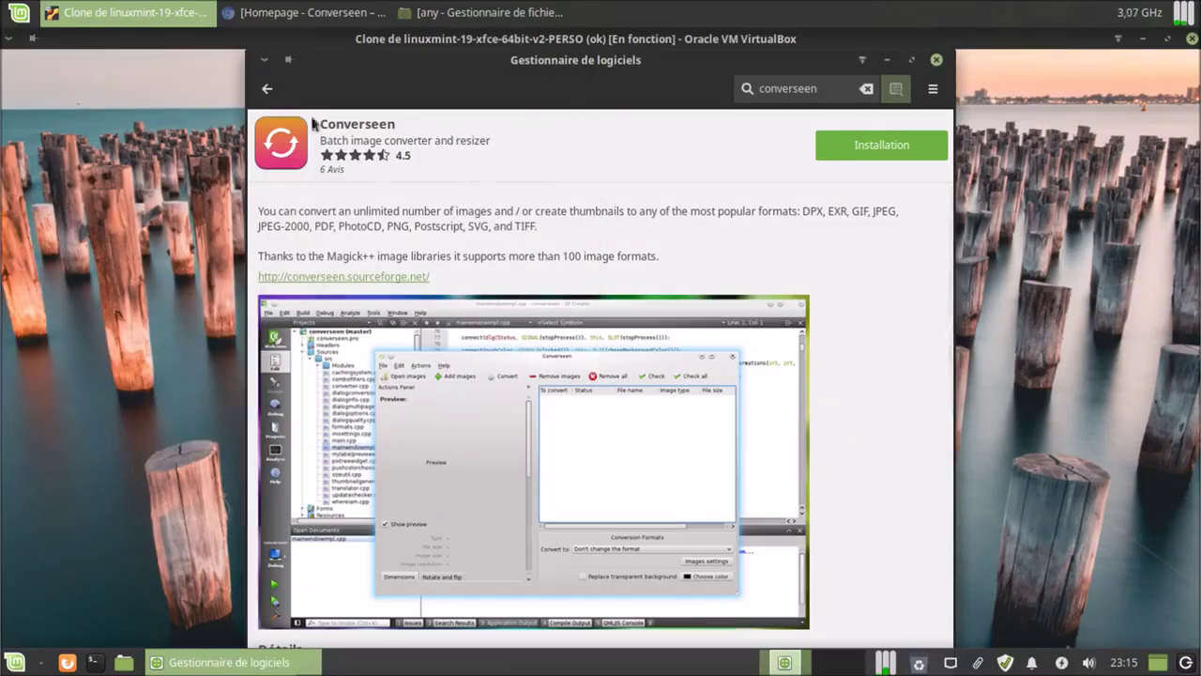
Search the software manager again for "converseen" and reopen its package page.
left_click(267, 90)
left_click(266, 92)
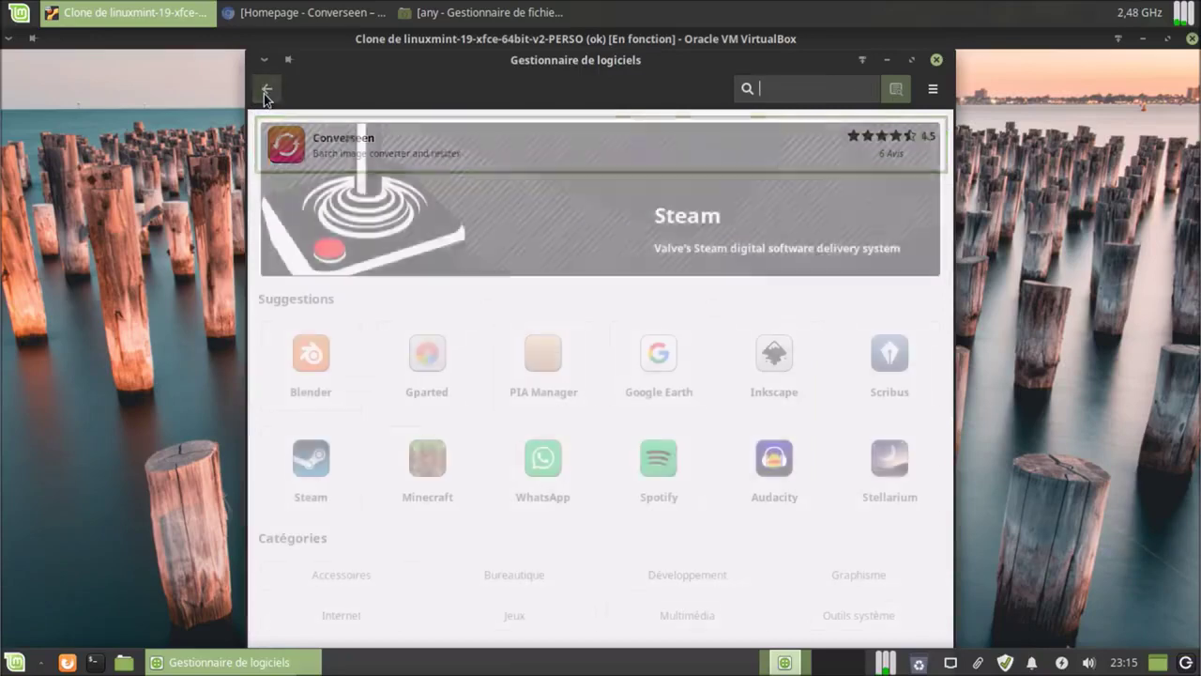
left_click(771, 91)
type("converssen")
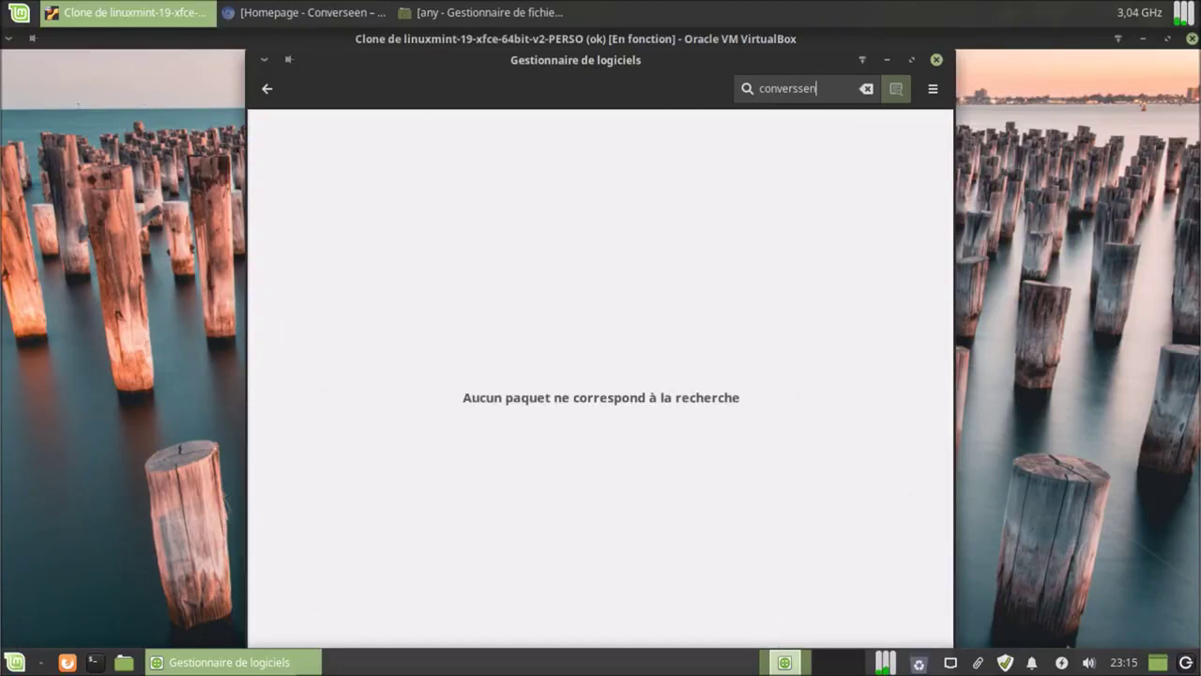
key("BackSpace")
key("BackSpace")
key("BackSpace")
type("een")
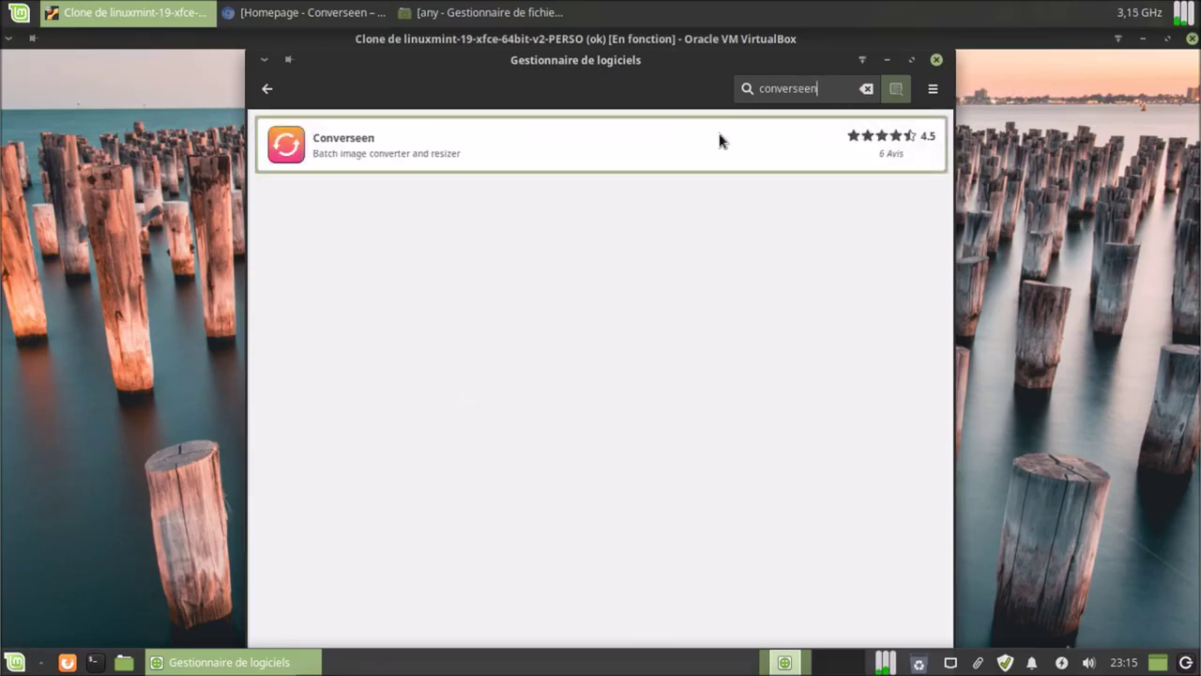
left_click(702, 141)
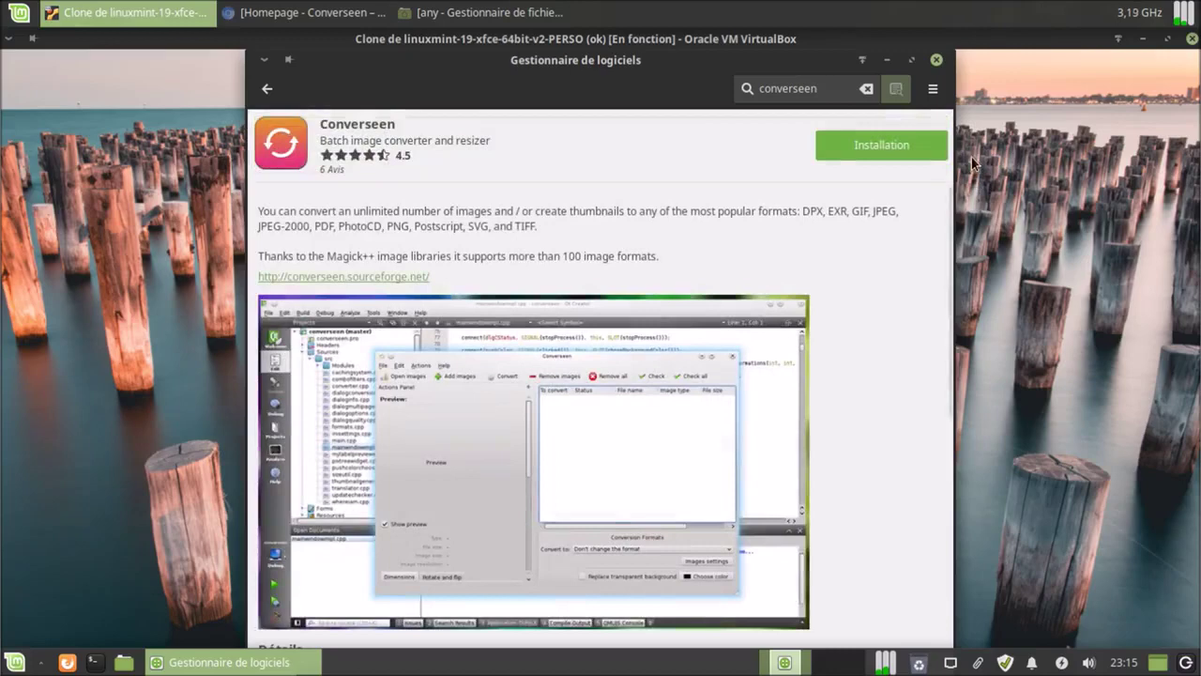
Restart the software manager, find "converseen" and launch it from its package page, closing the software manager.
left_click(936, 59)
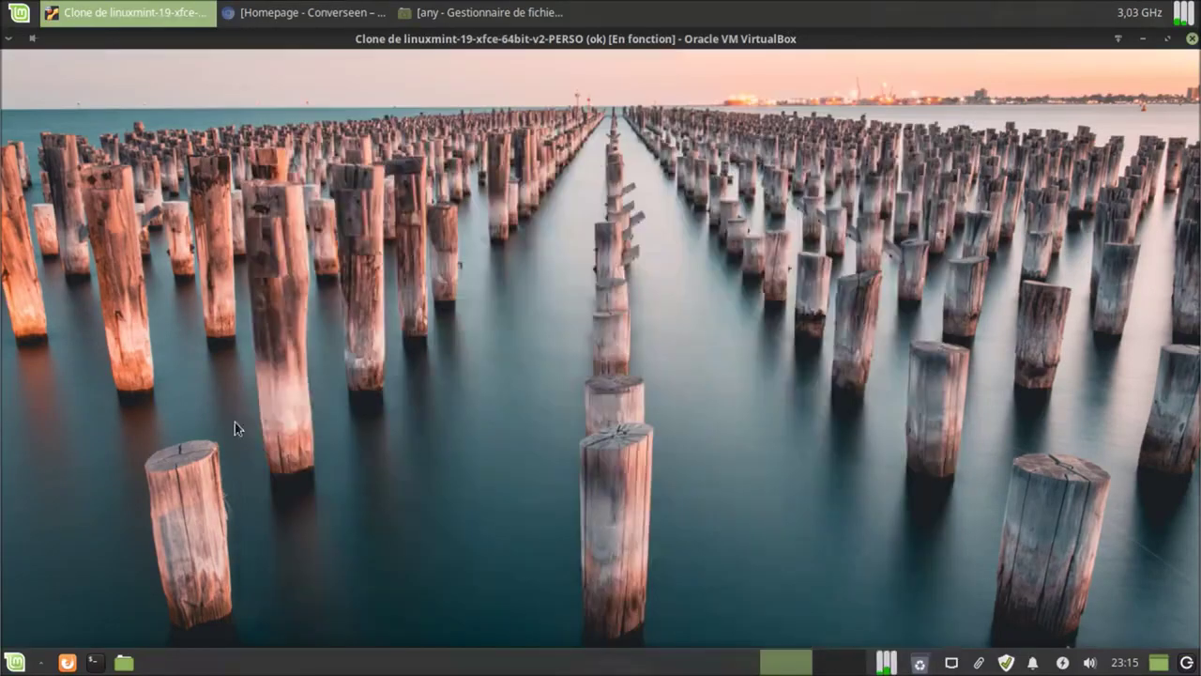
left_click(15, 662)
left_click(221, 327)
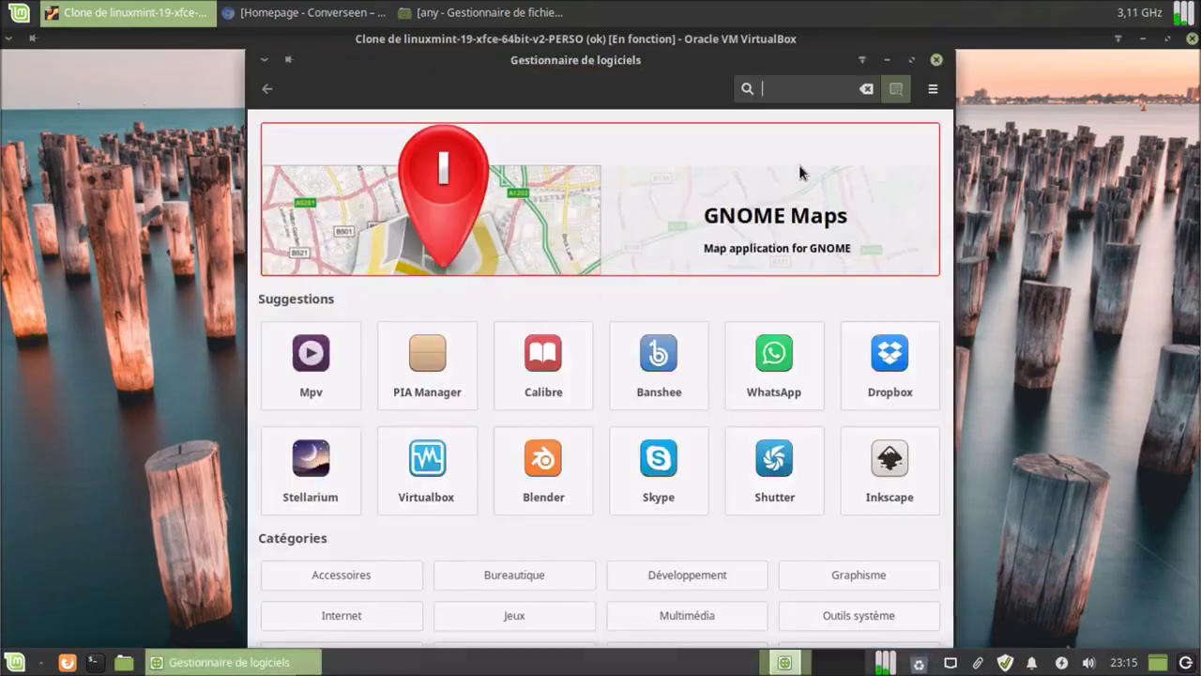
type("converseen")
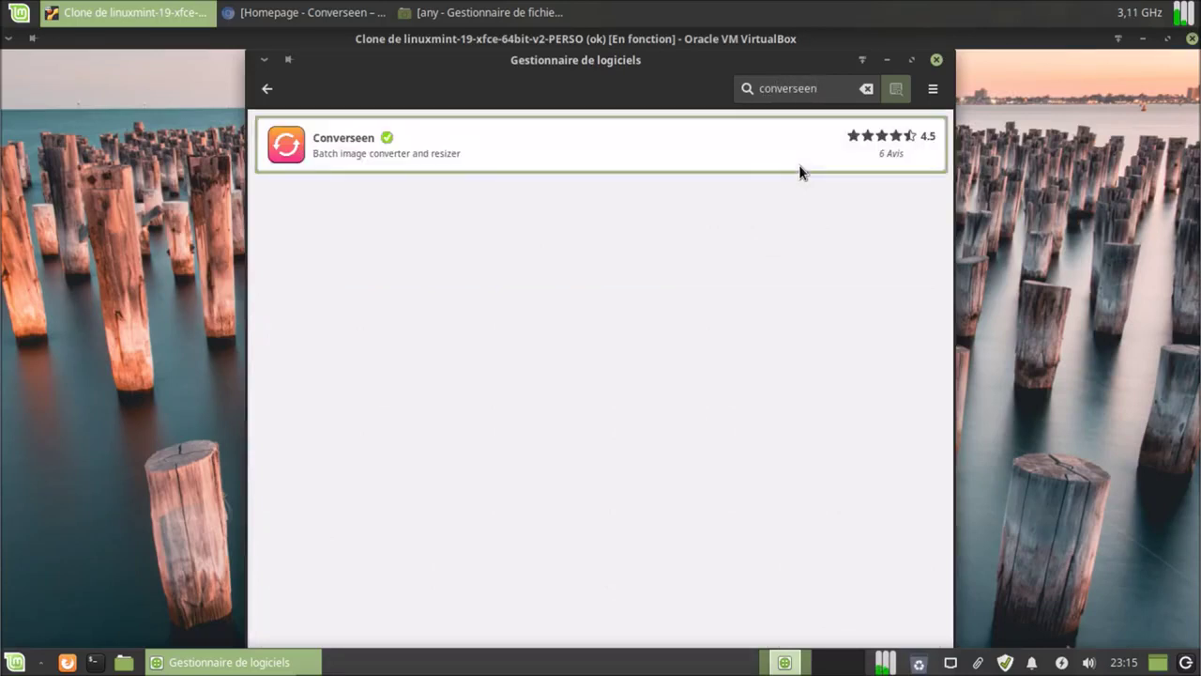
left_click(383, 165)
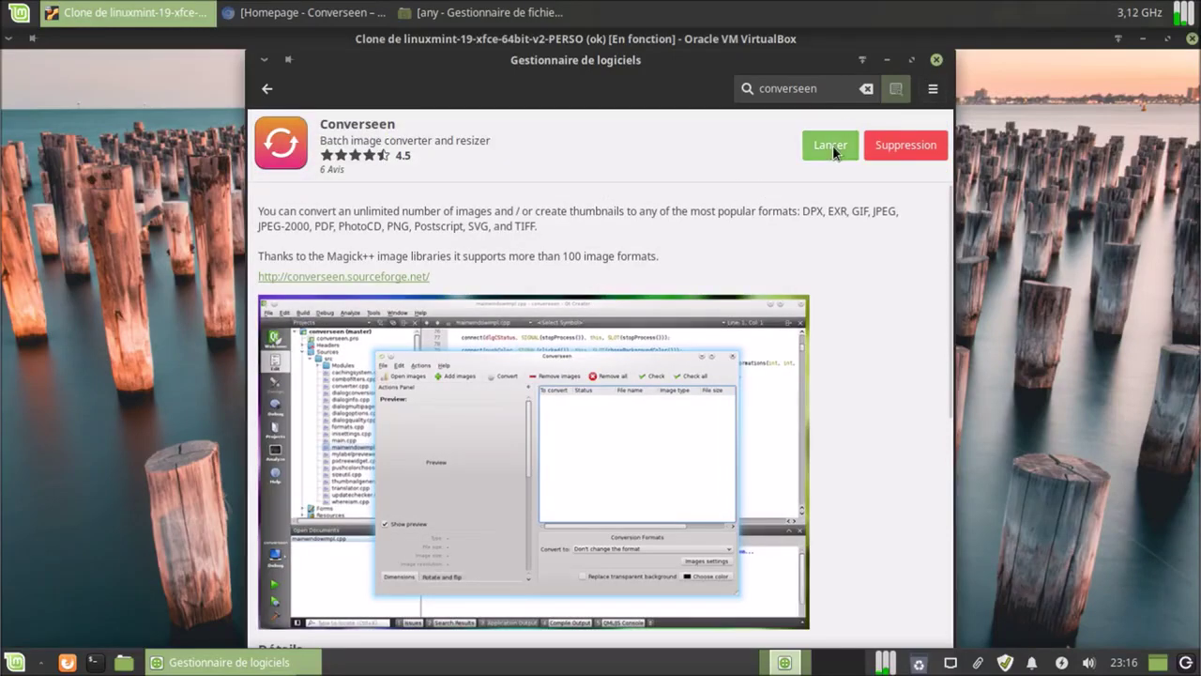
left_click(936, 60)
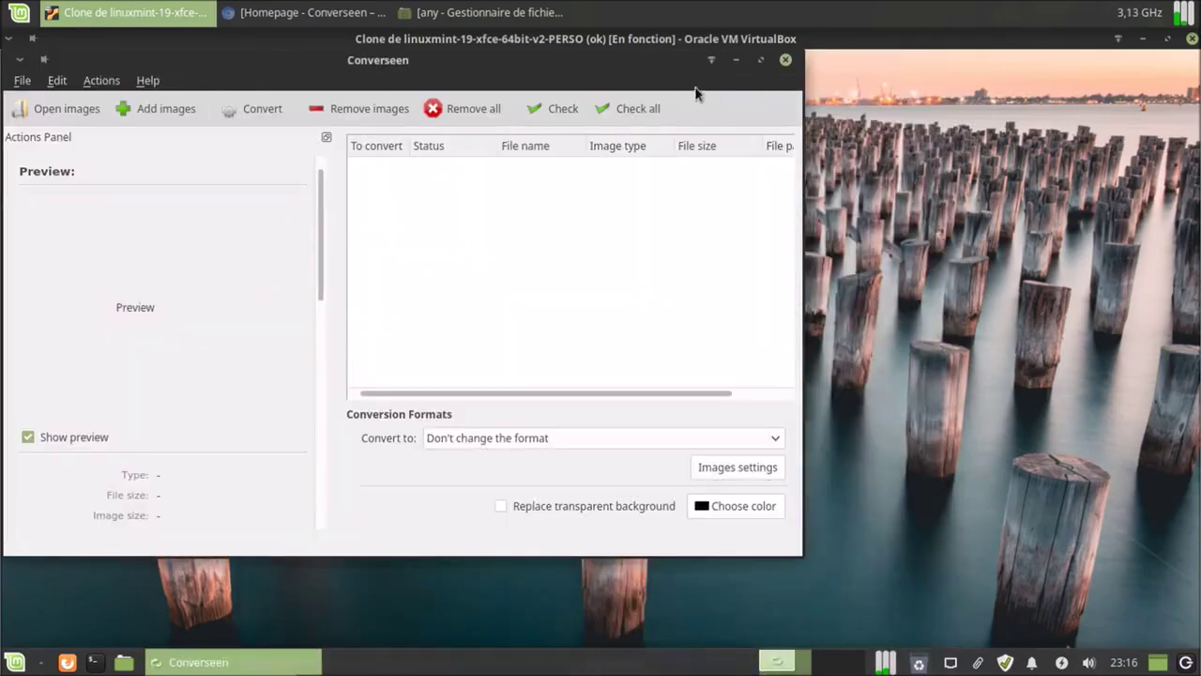
Move the Converseen window towards the middle of the desktop and set its interface language to Français in the settings.
left_click_drag(679, 52, 892, 79)
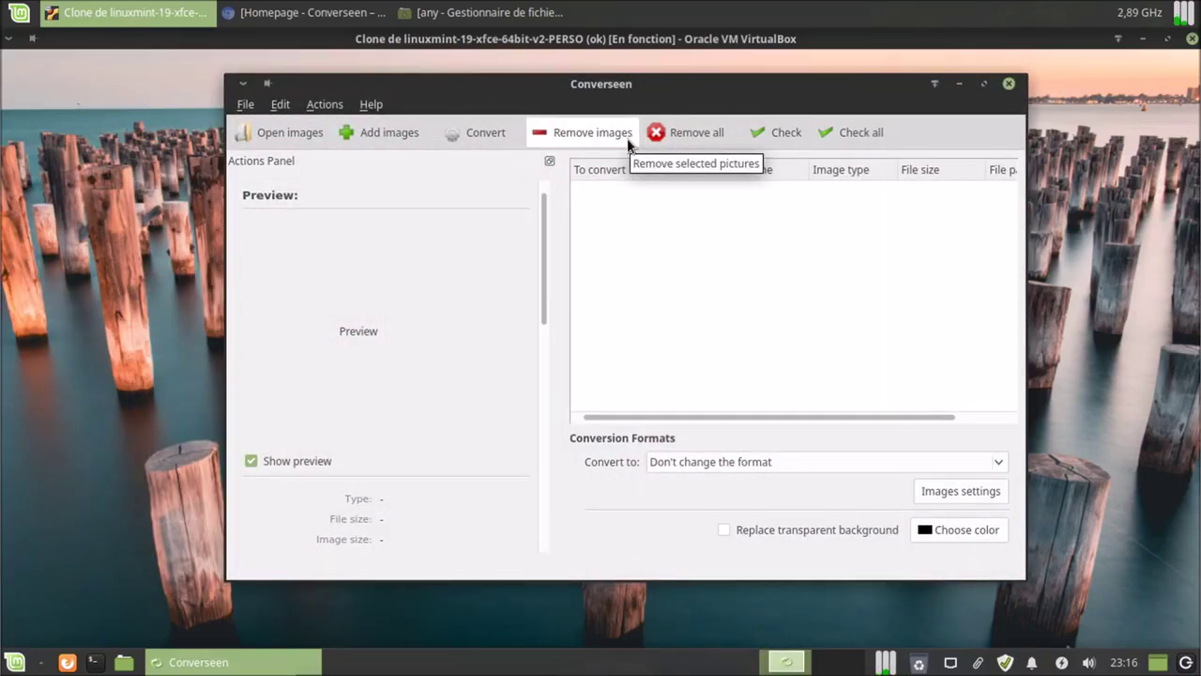
left_click(243, 105)
left_click(272, 241)
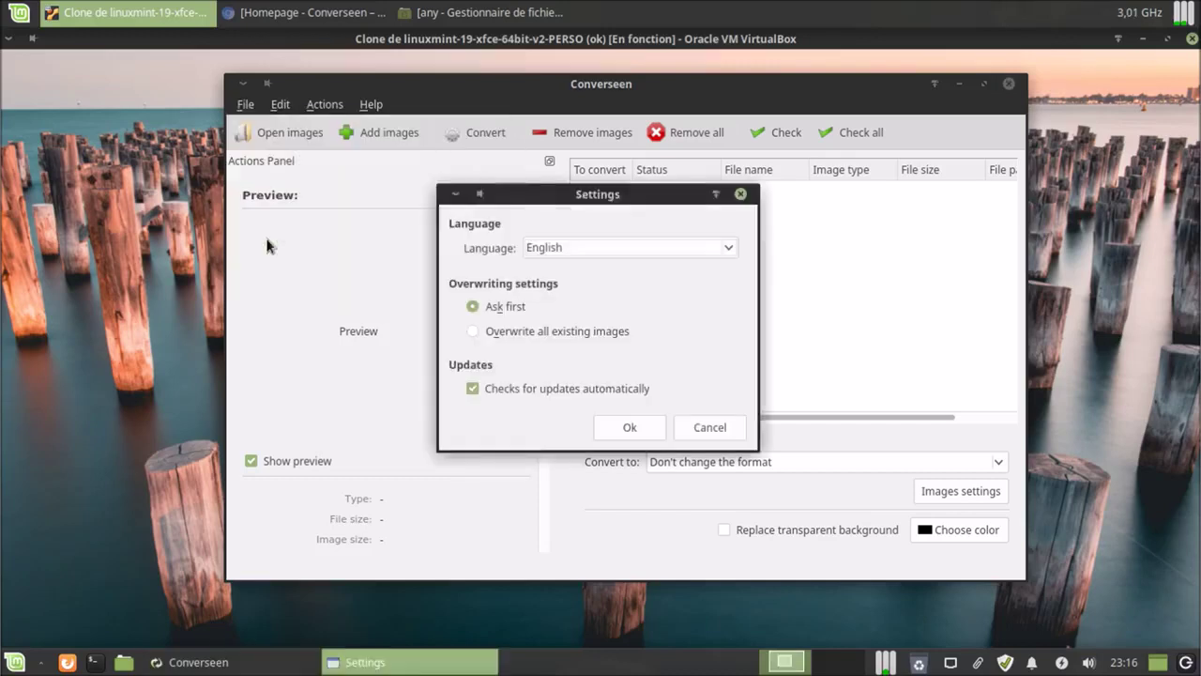
left_click(621, 248)
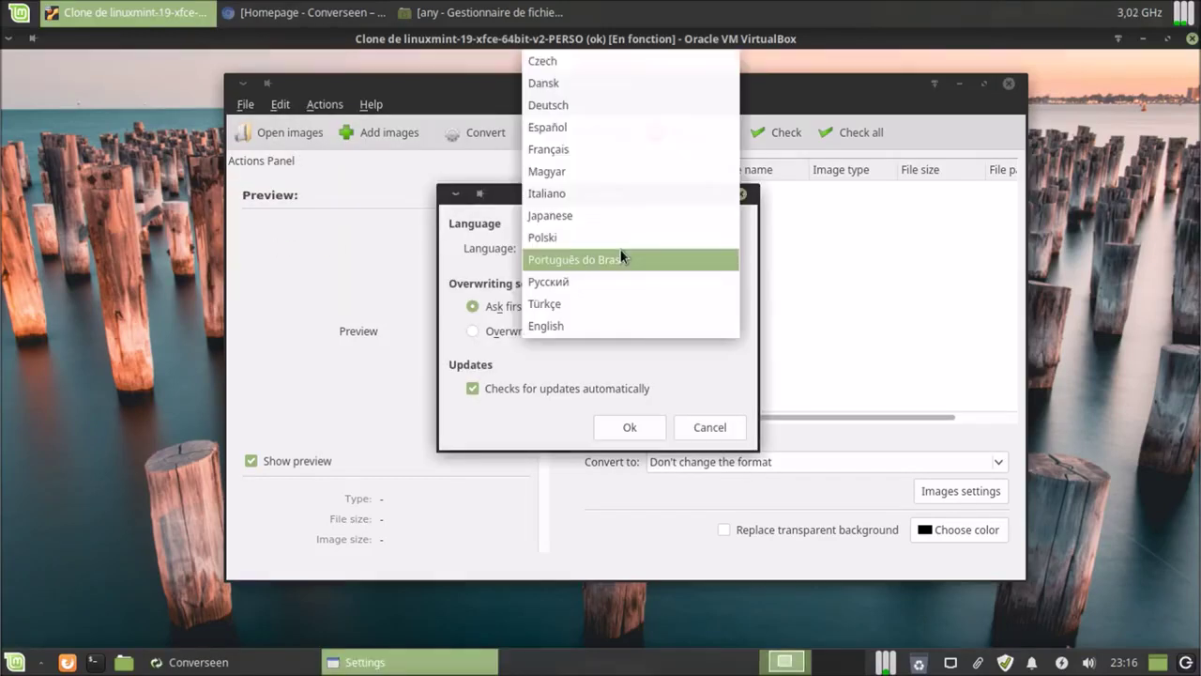
left_click(608, 149)
left_click(626, 425)
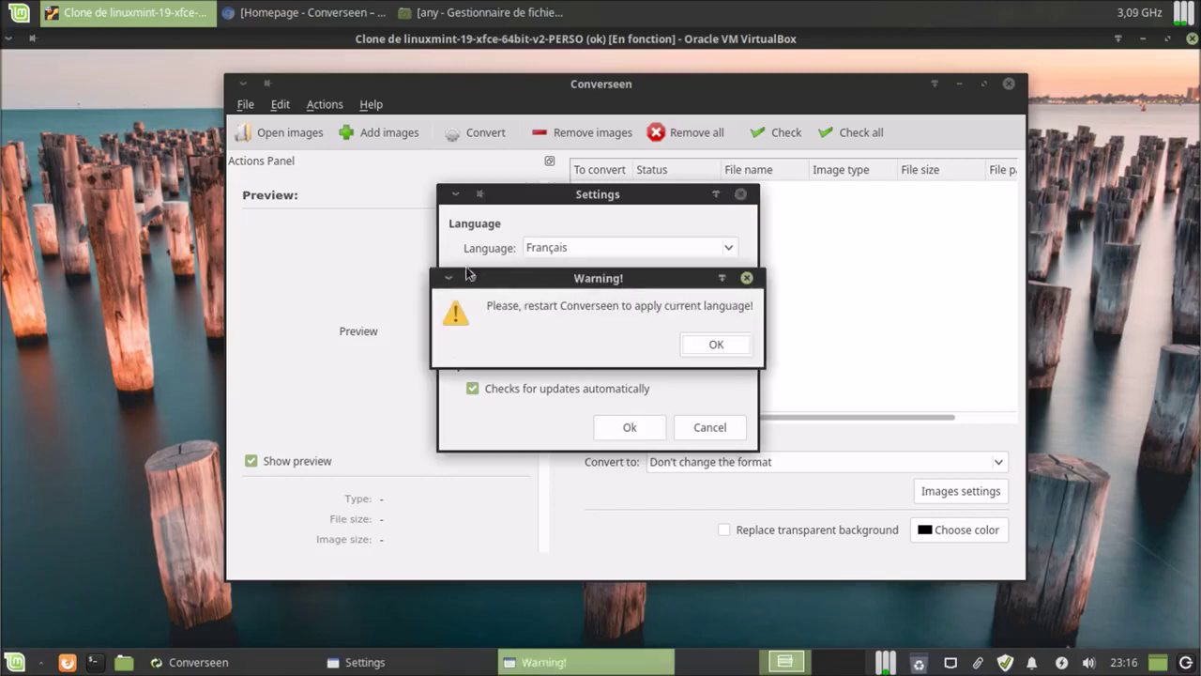
left_click(713, 343)
Exit and relaunch Converseen to apply the language change.
left_click(243, 106)
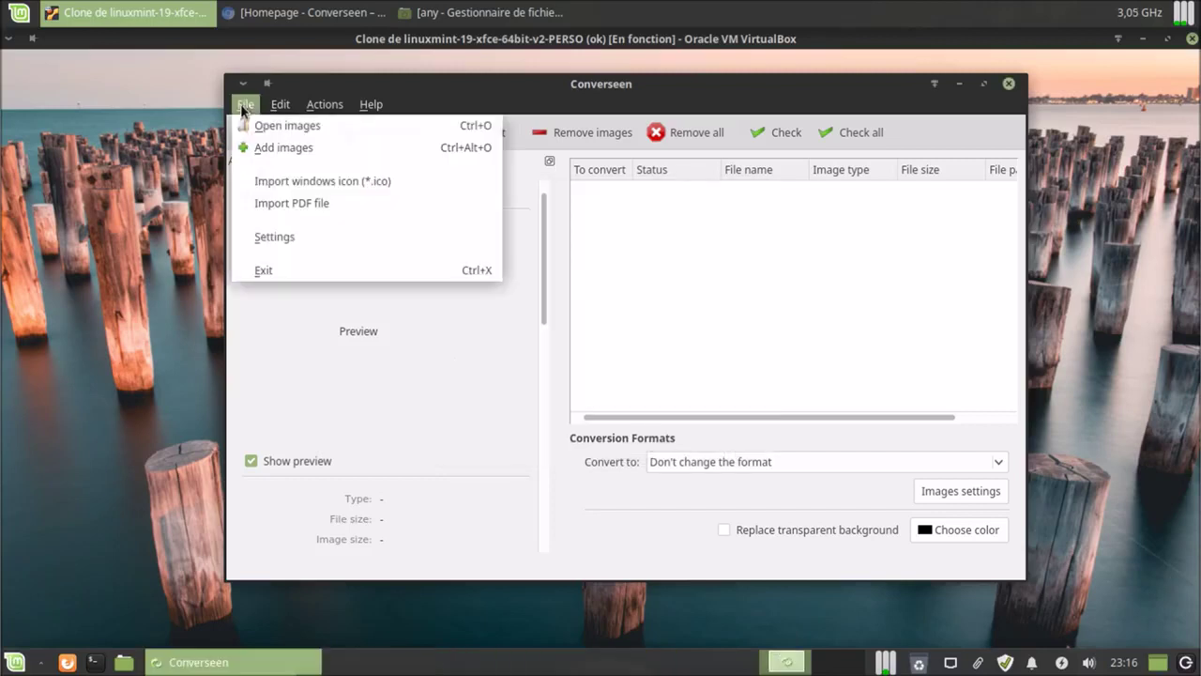
left_click(278, 265)
left_click(15, 662)
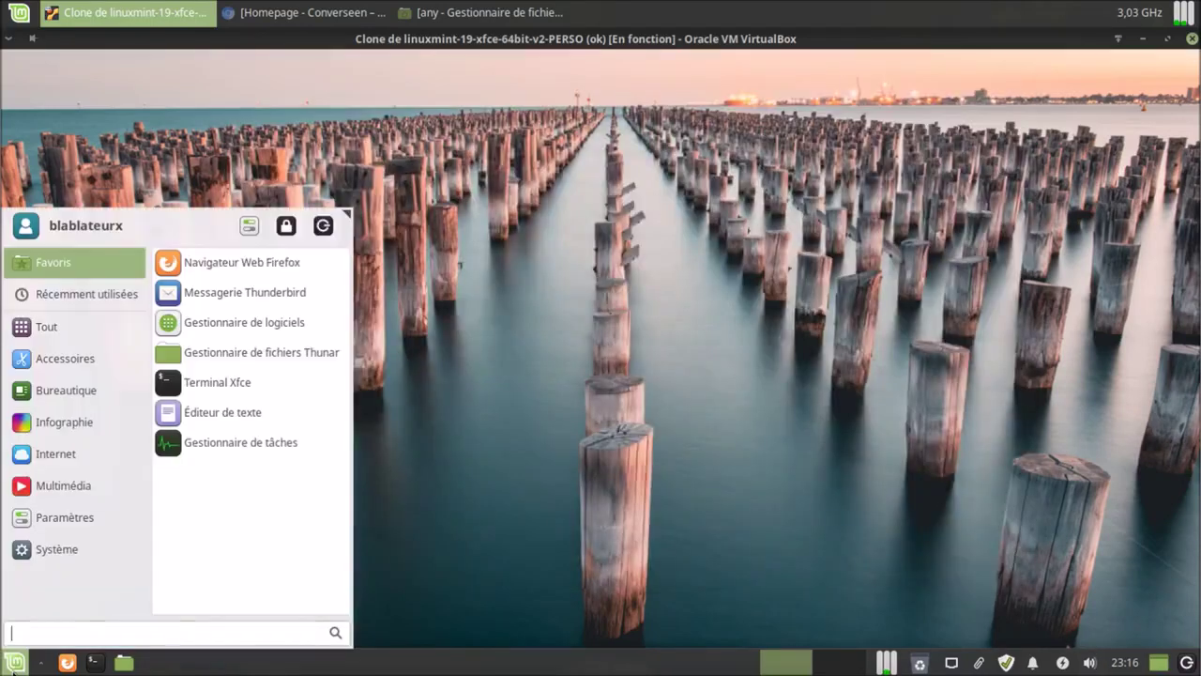
type("con")
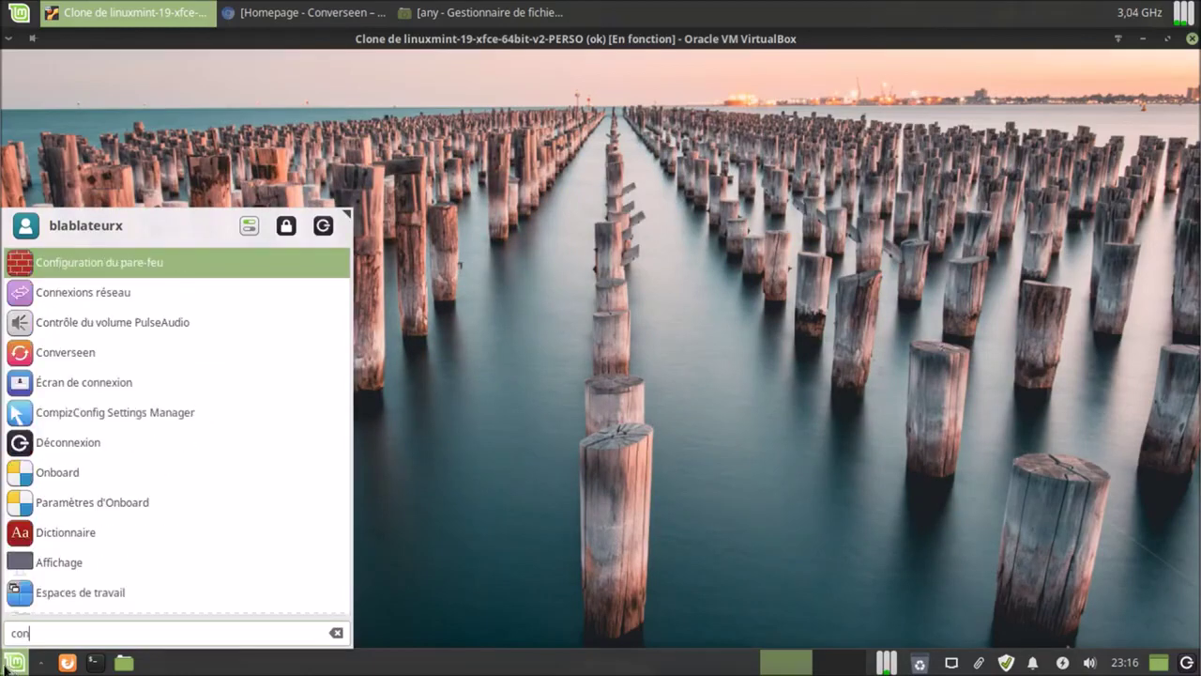
left_click(187, 352)
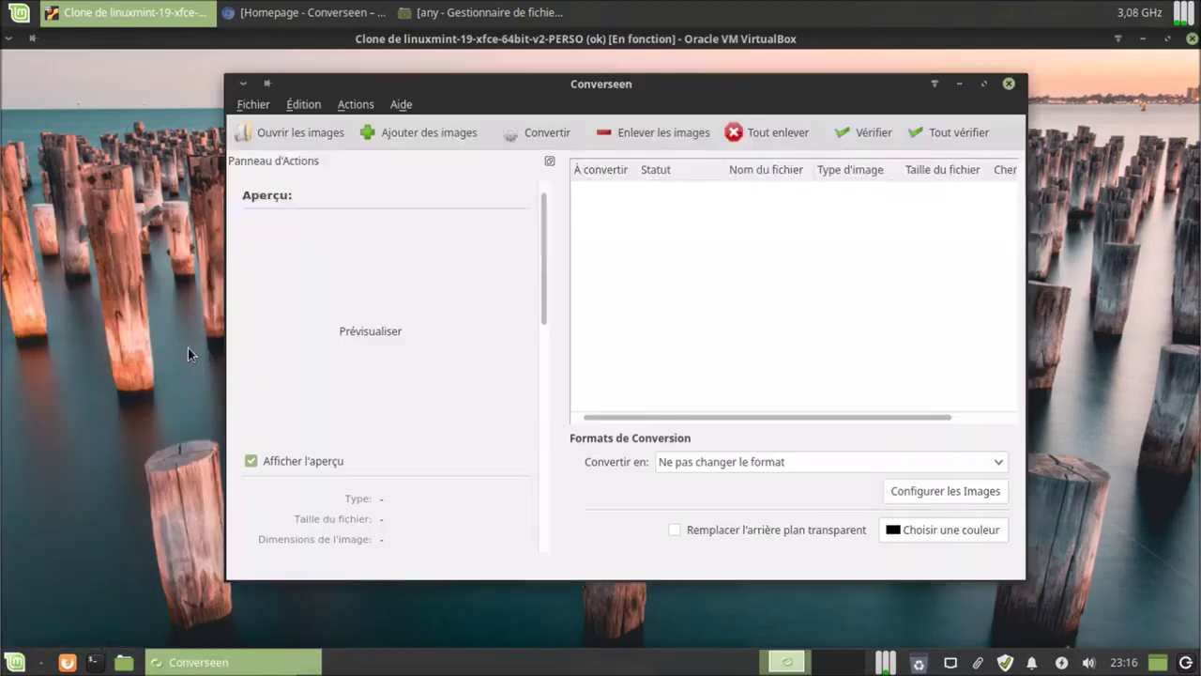
Review the language, overwriting and update options in the settings and accept them as they are.
left_click(261, 108)
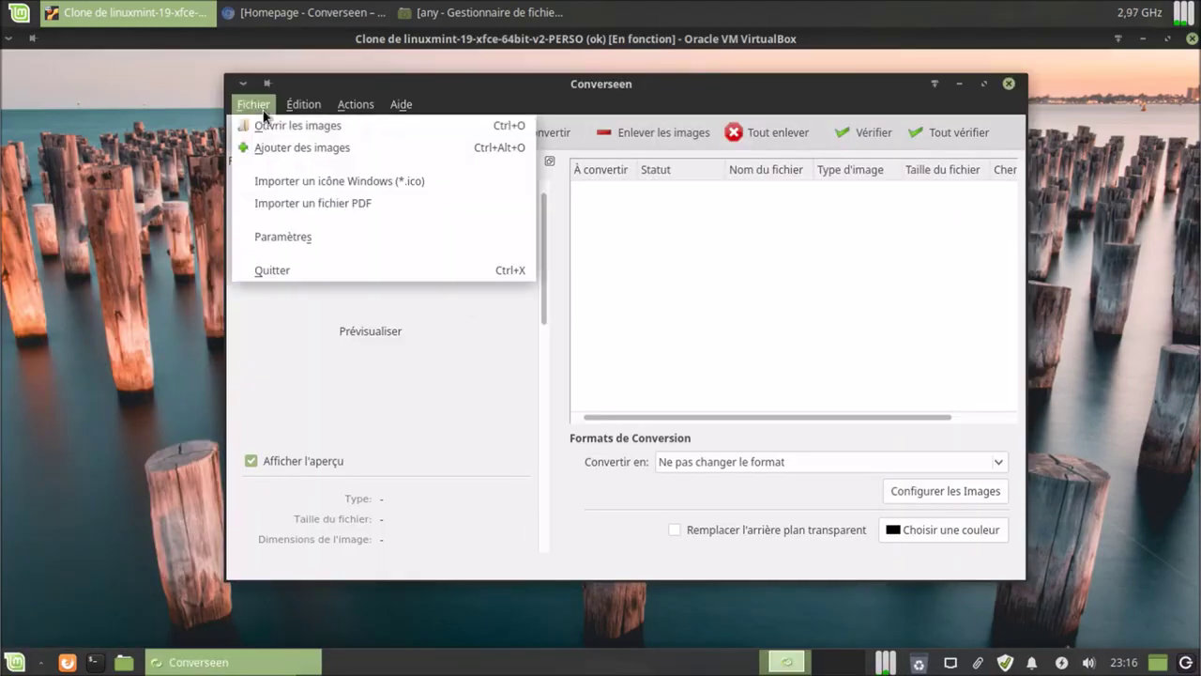
left_click(300, 234)
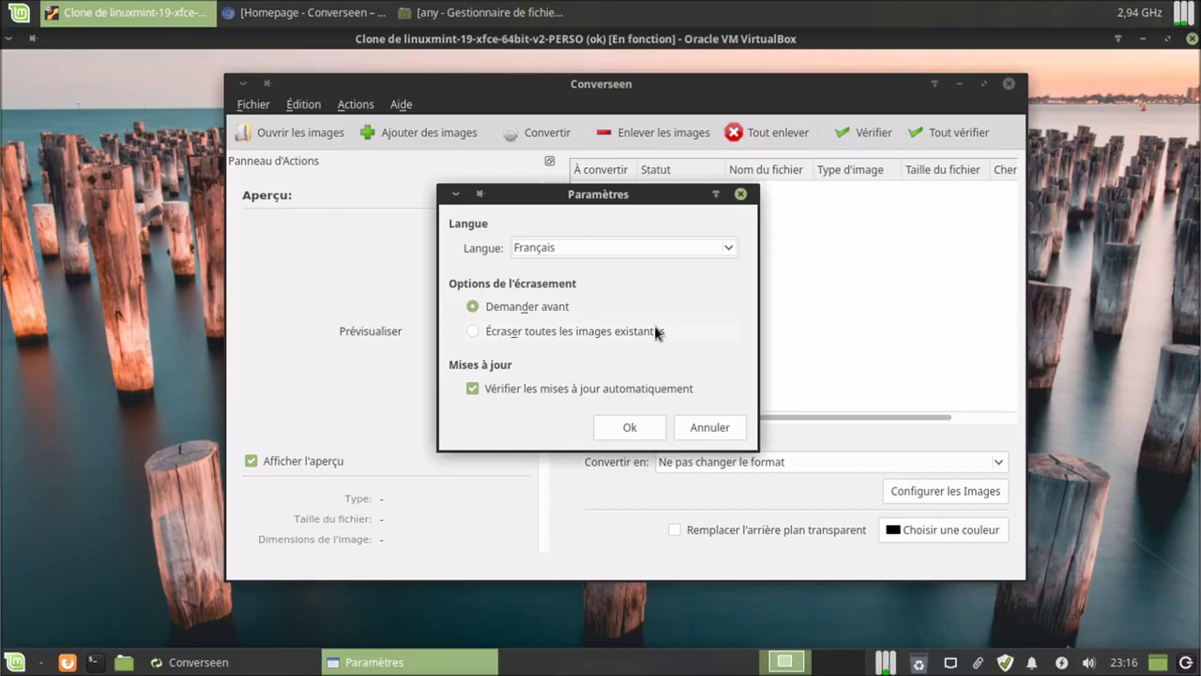
left_click(625, 434)
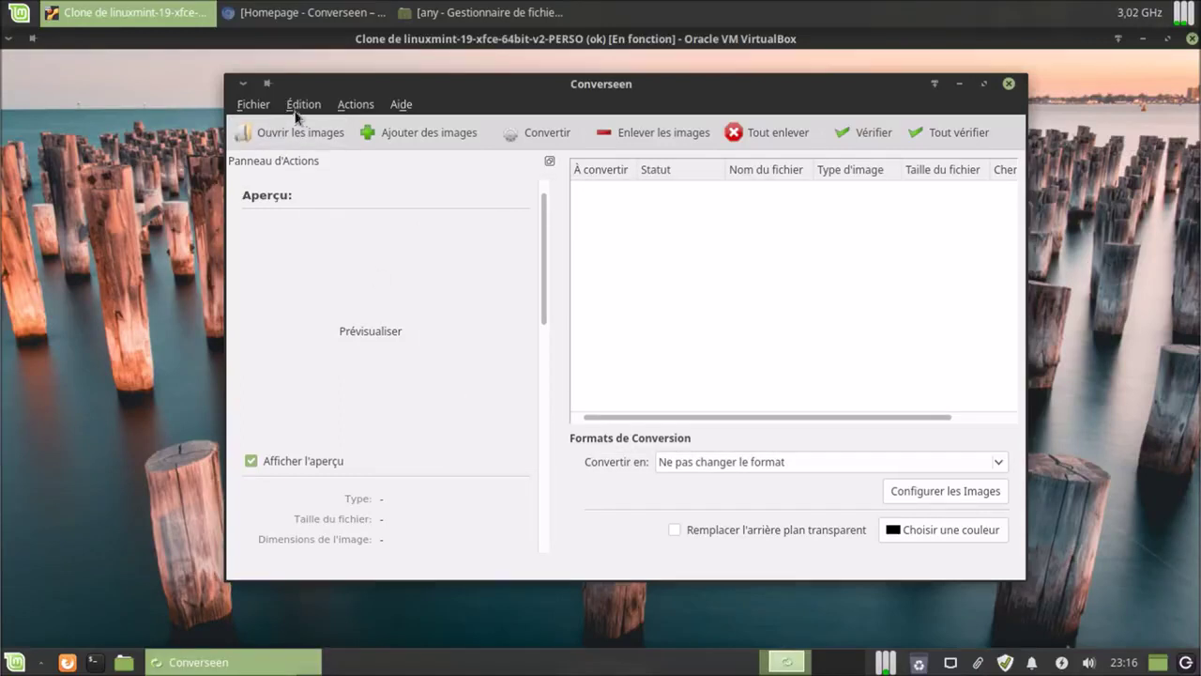
Examine the available editing, action and help commands and read the information about Converseen.
left_click(301, 108)
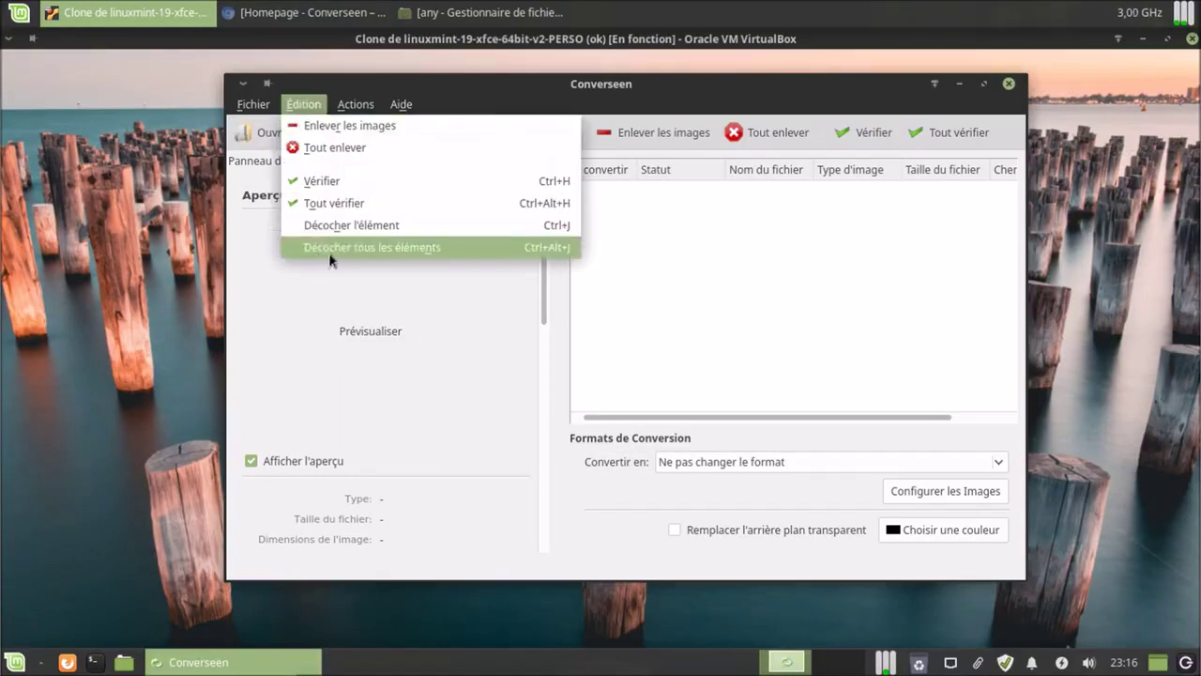
mouse_move(353, 109)
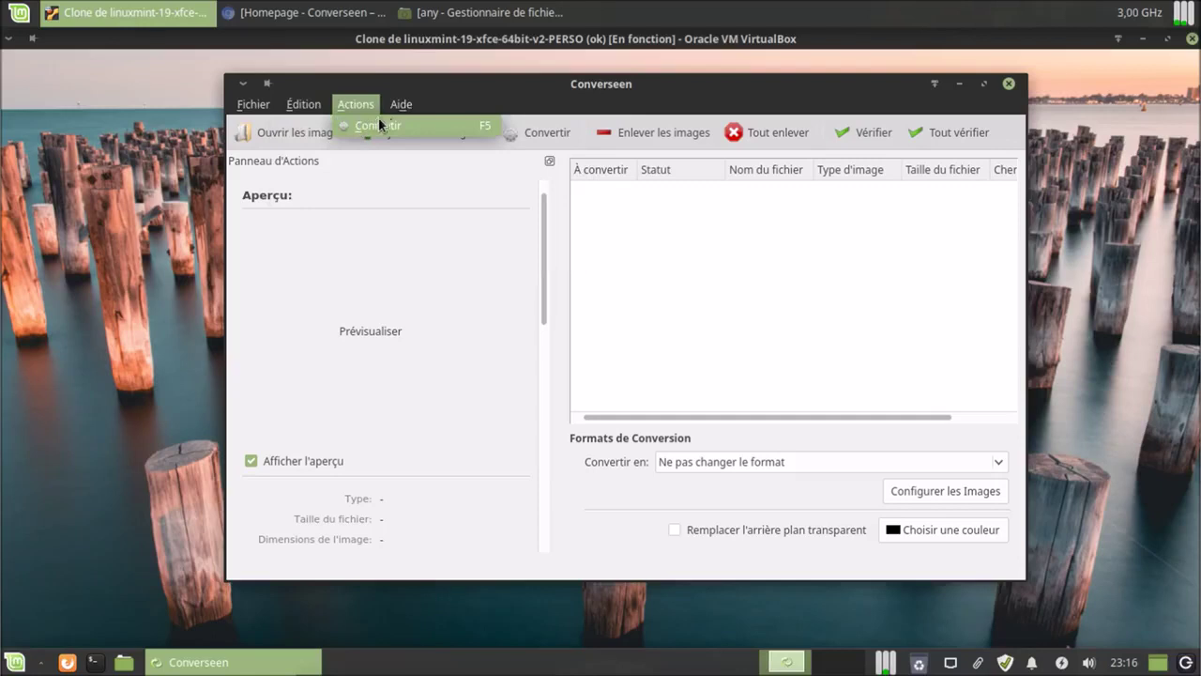
mouse_move(401, 106)
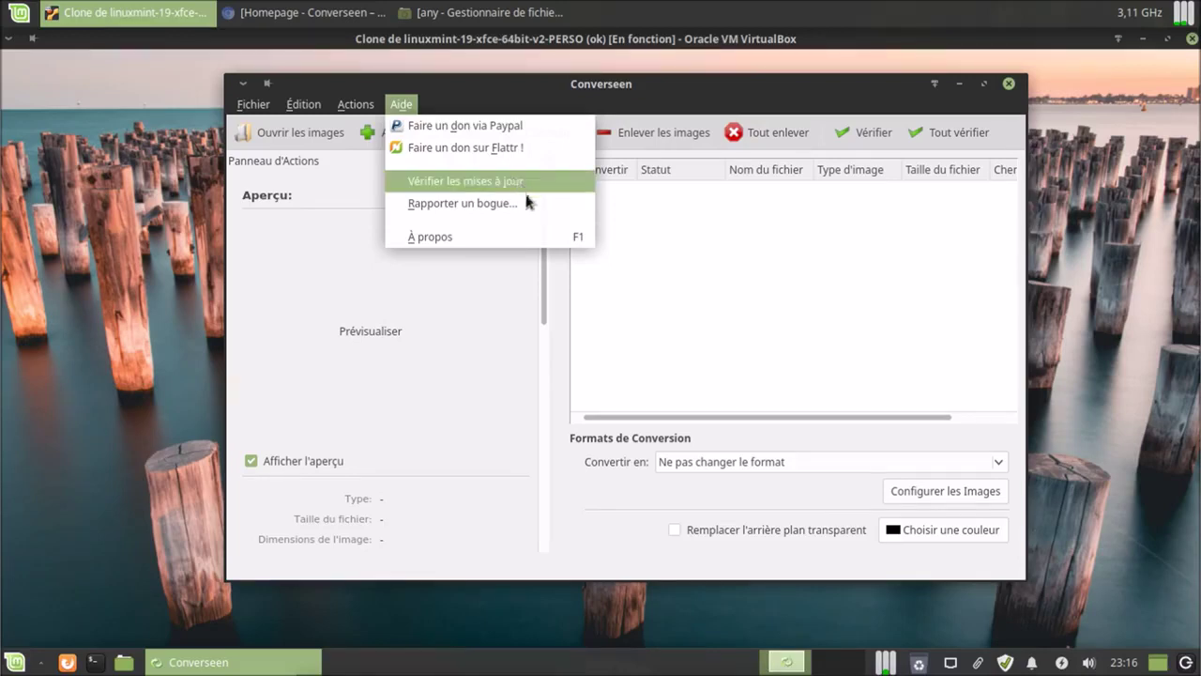
left_click(489, 235)
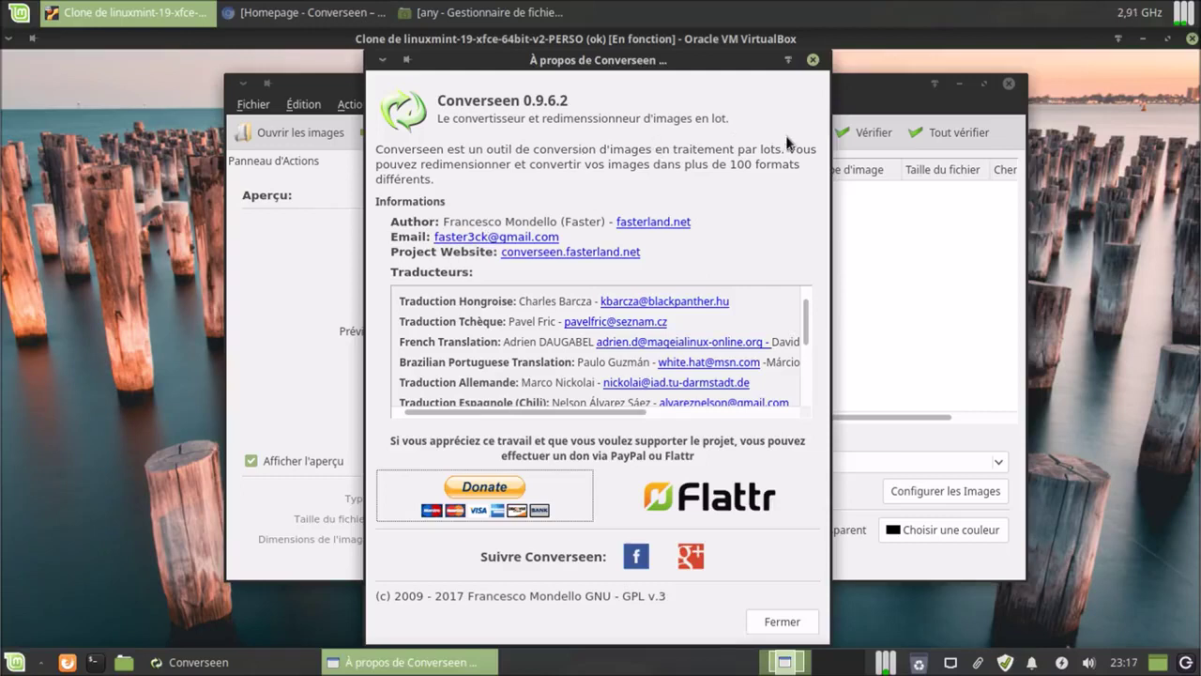
left_click(812, 60)
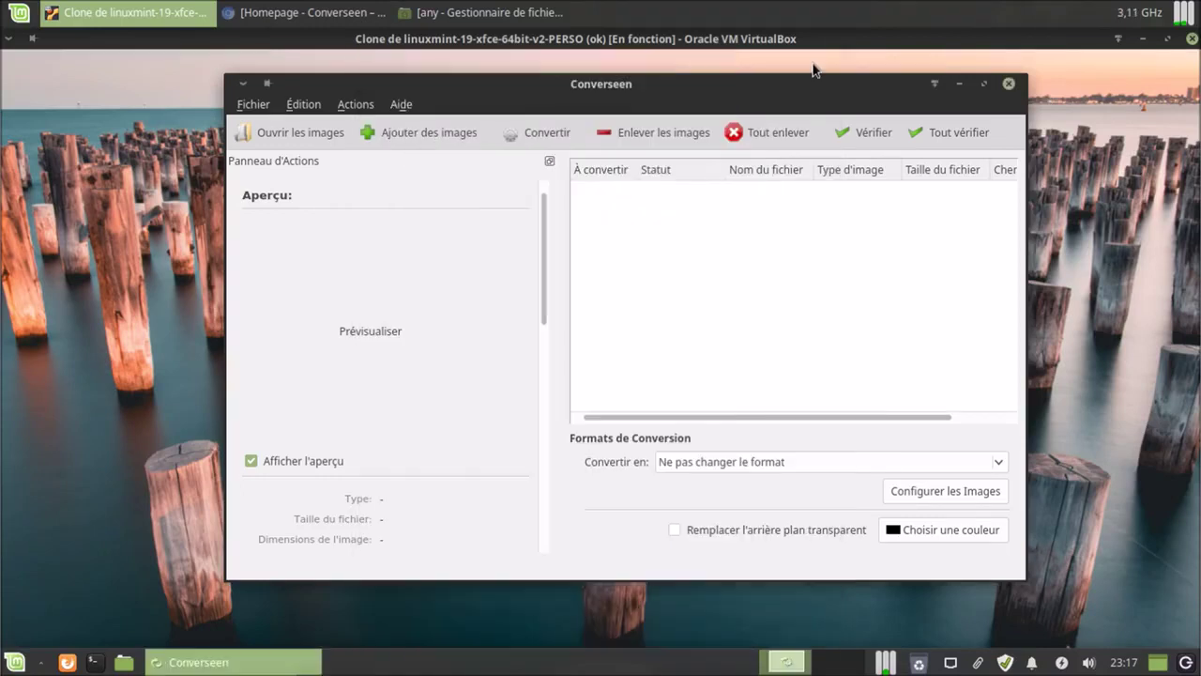
Maximize the Converseen window.
left_click_drag(870, 90, 856, 99)
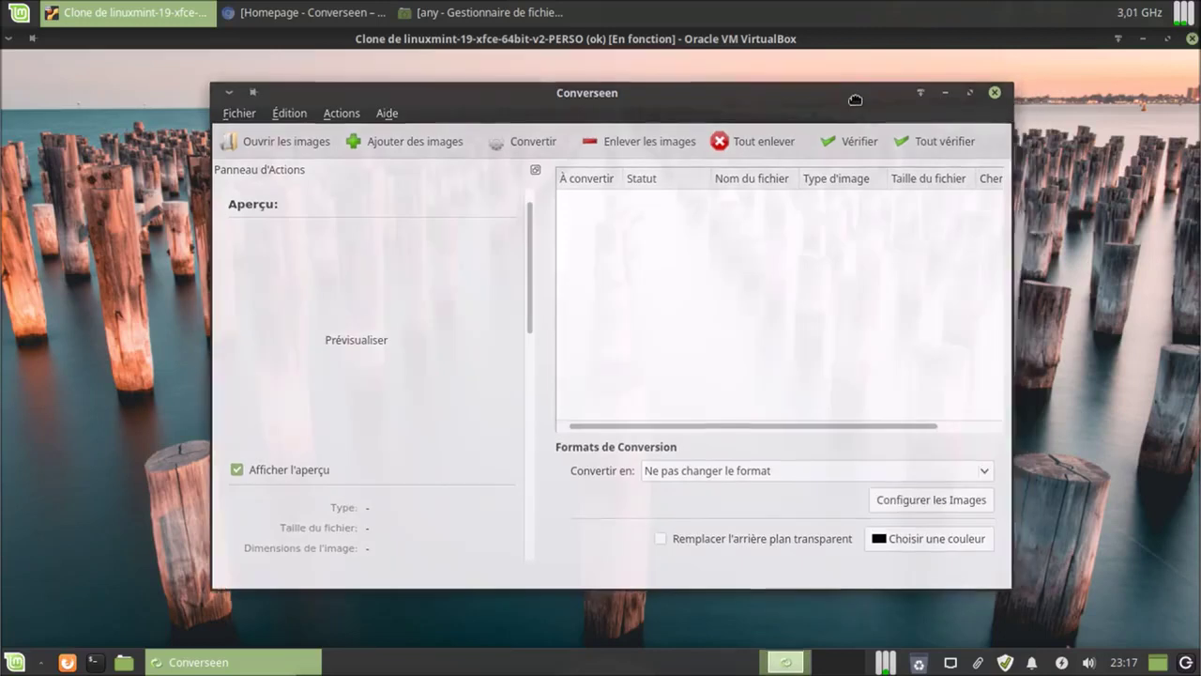
left_click(966, 94)
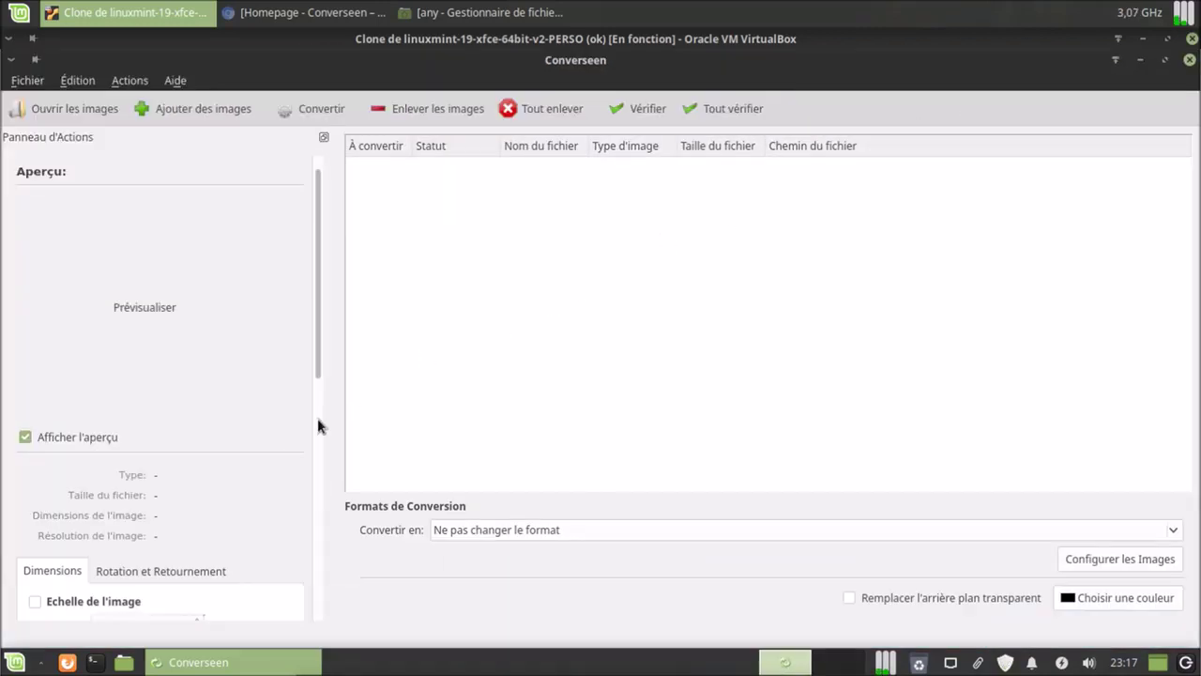
Switch to the host's file manager and browse the emtec network share into the linux folder under public.
left_click(485, 17)
left_click(87, 253)
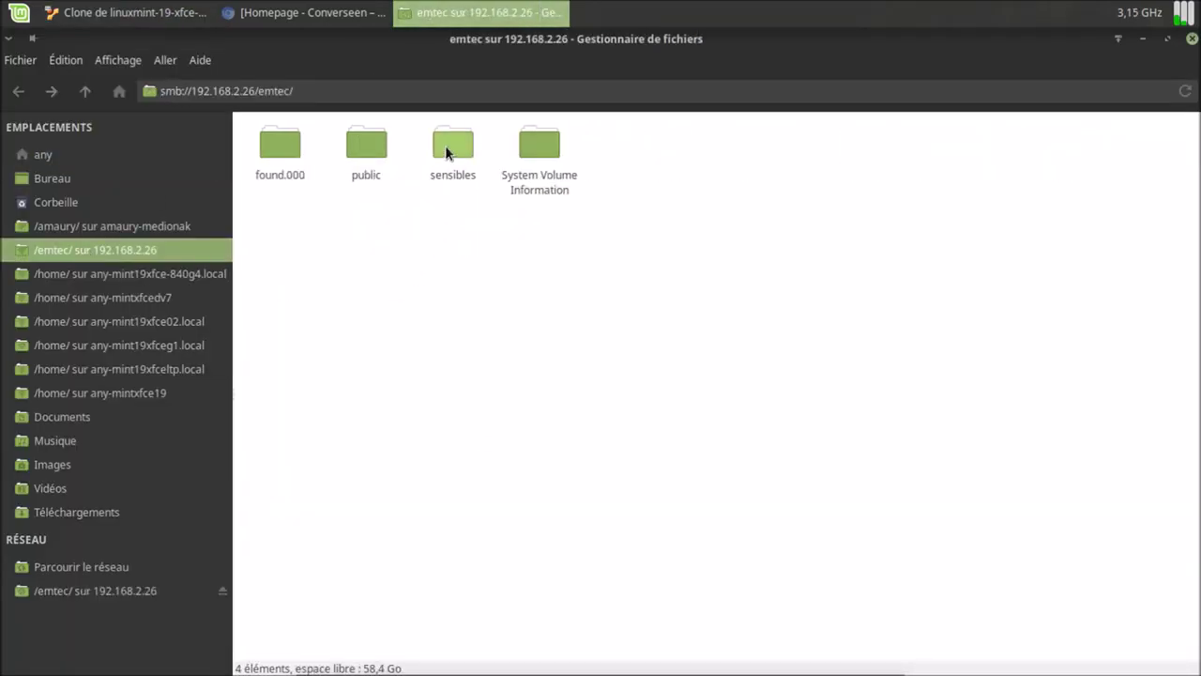
double_click(383, 147)
double_click(265, 140)
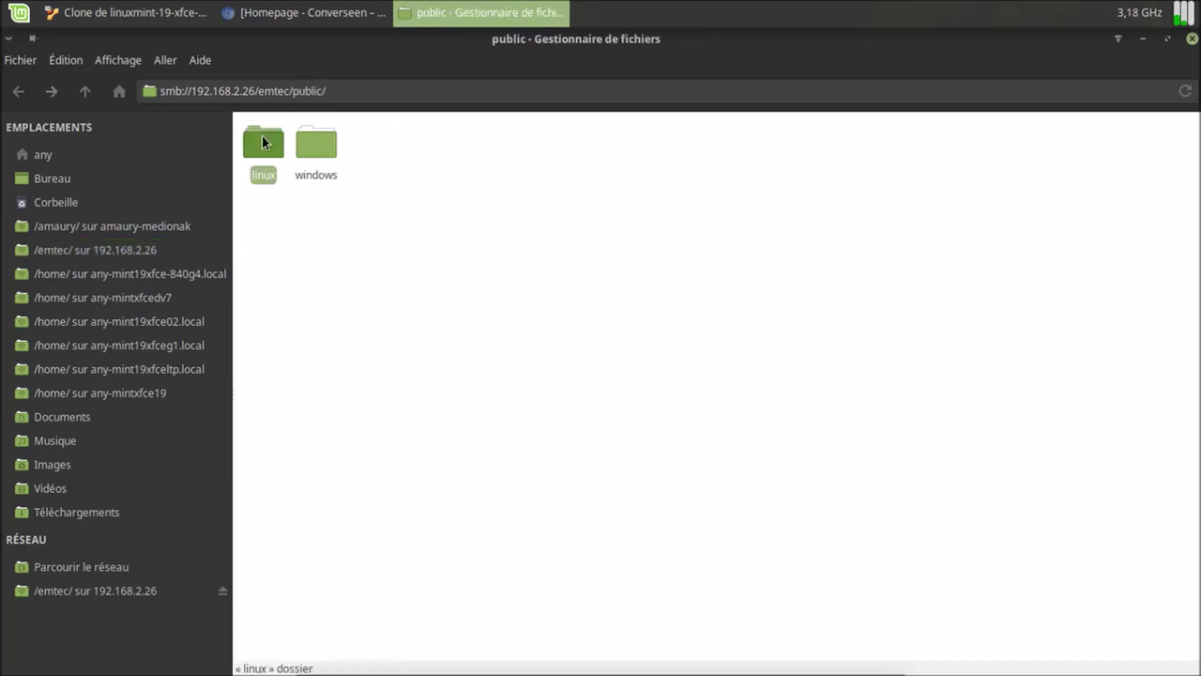
double_click(294, 316)
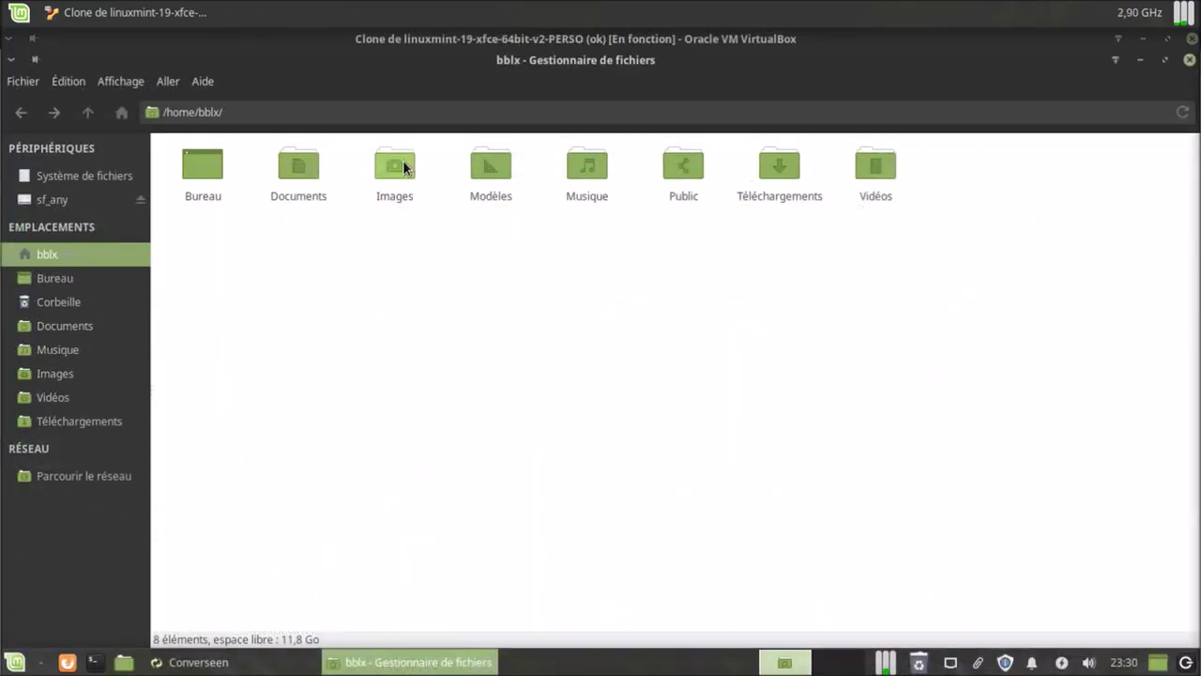
Examine the jpg and png folders inside Images/arch in the virtual machine's file manager and return to the home folder.
double_click(405, 162)
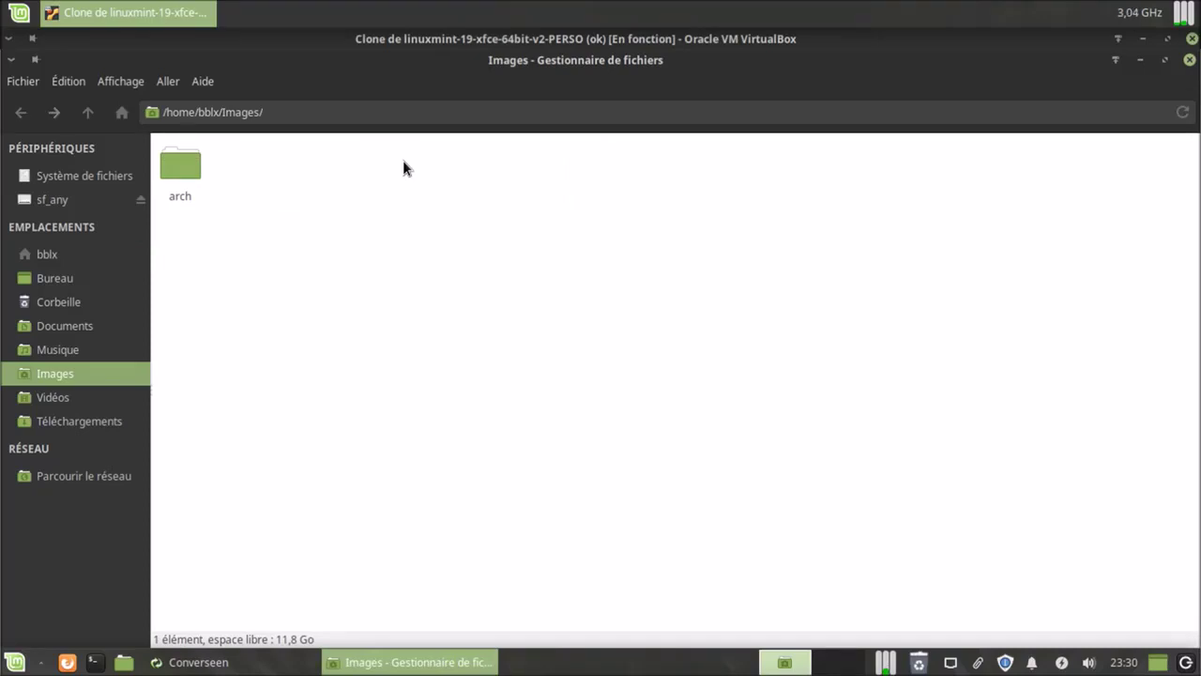
double_click(181, 174)
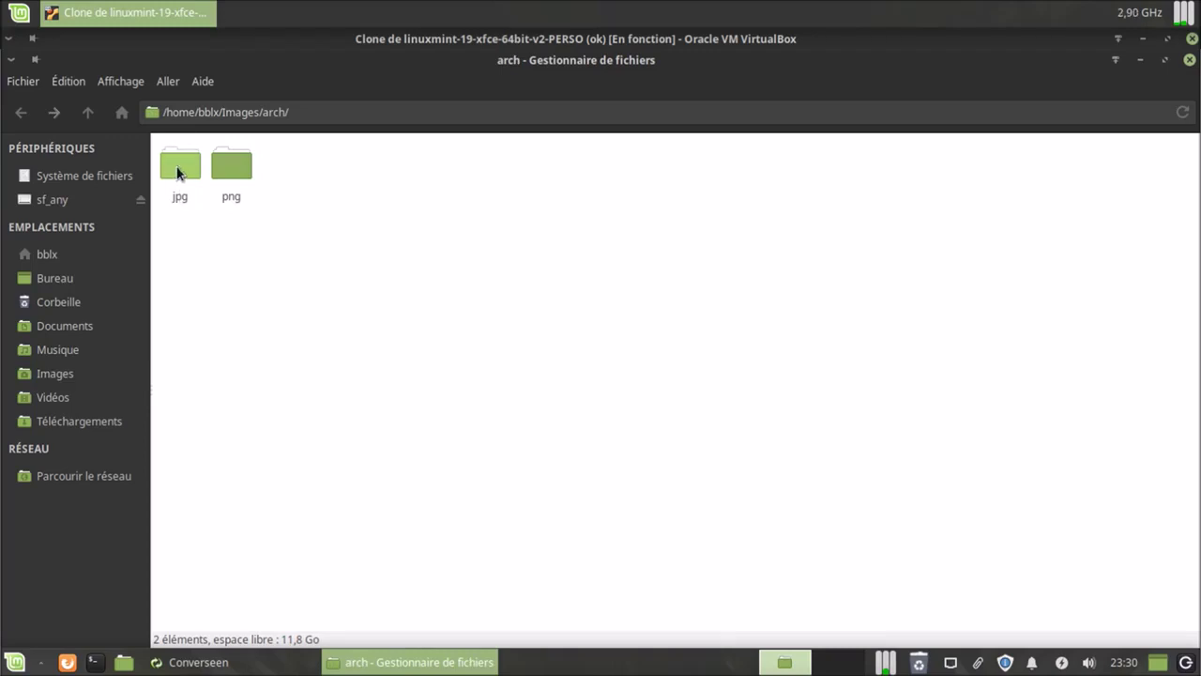
double_click(178, 173)
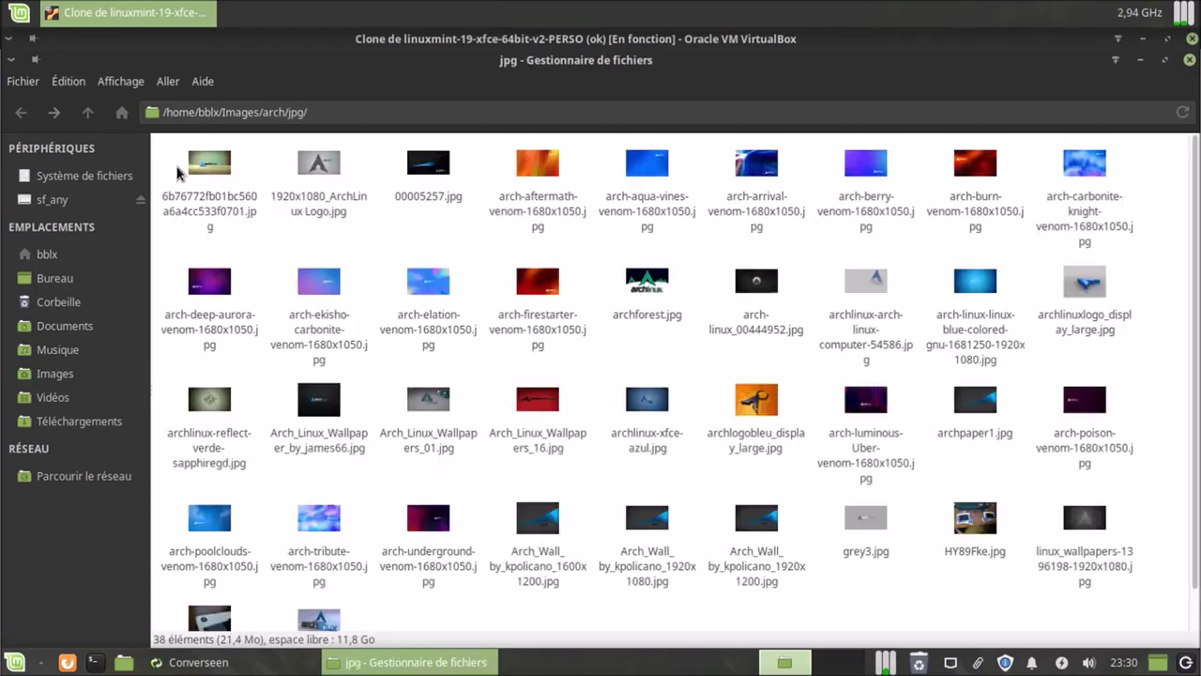
left_click(29, 113)
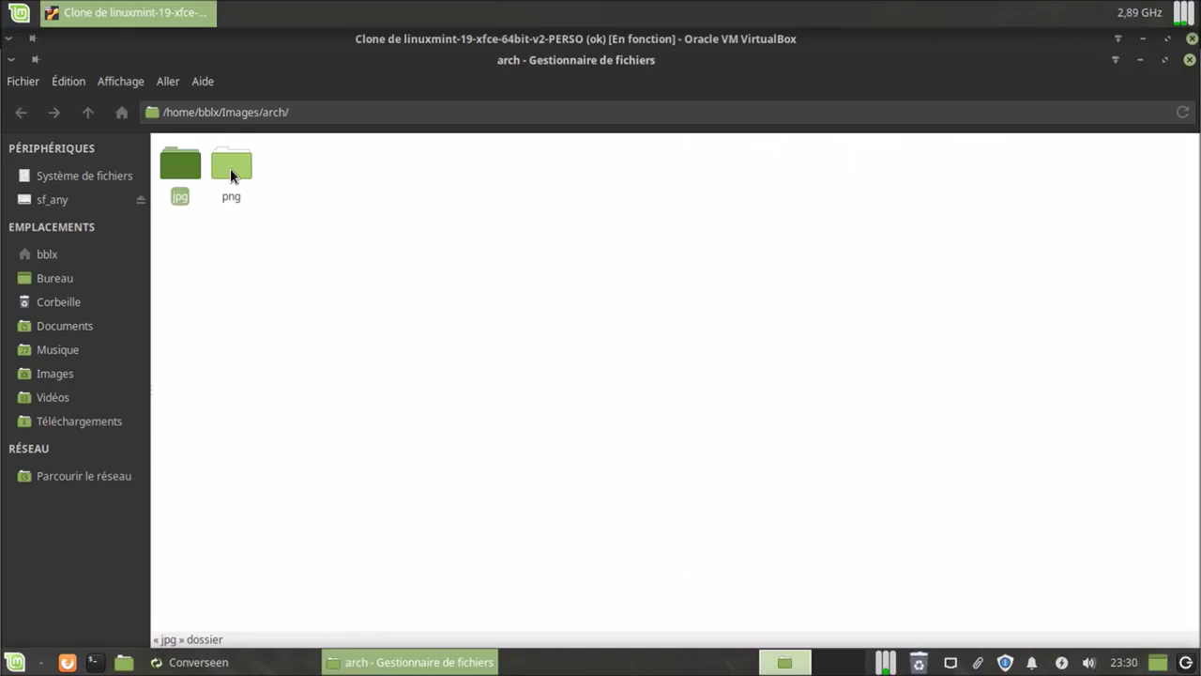
double_click(230, 168)
left_click(31, 114)
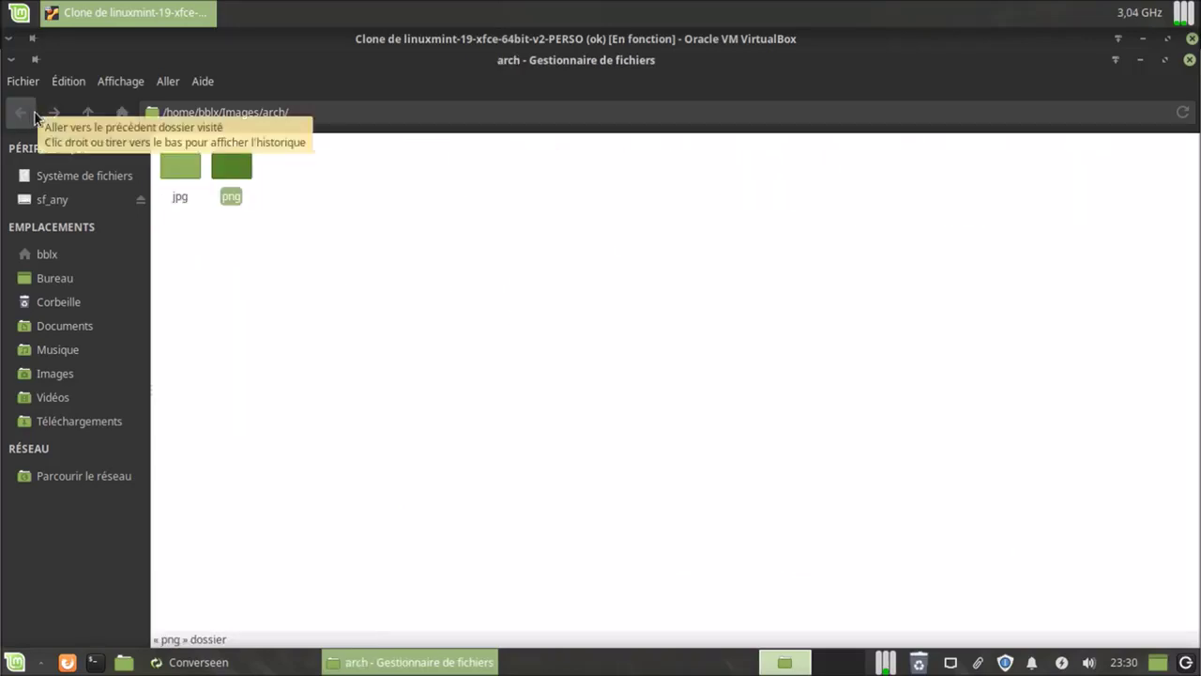
left_click_drag(317, 224, 542, 357)
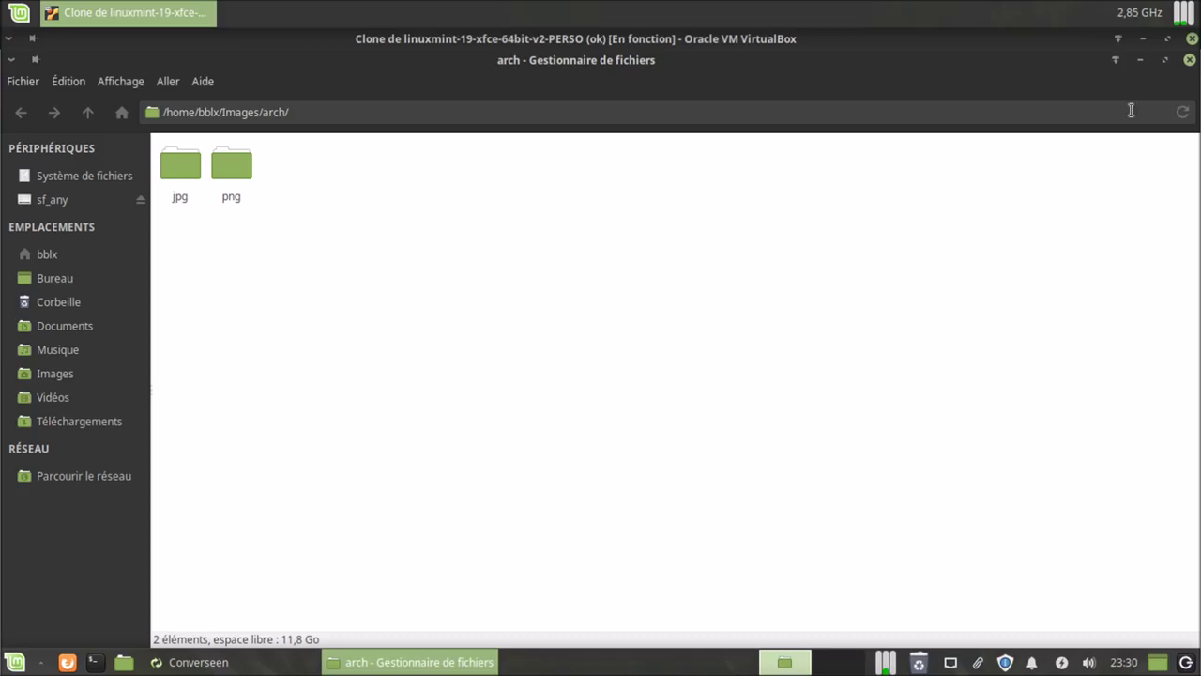
left_click(46, 256)
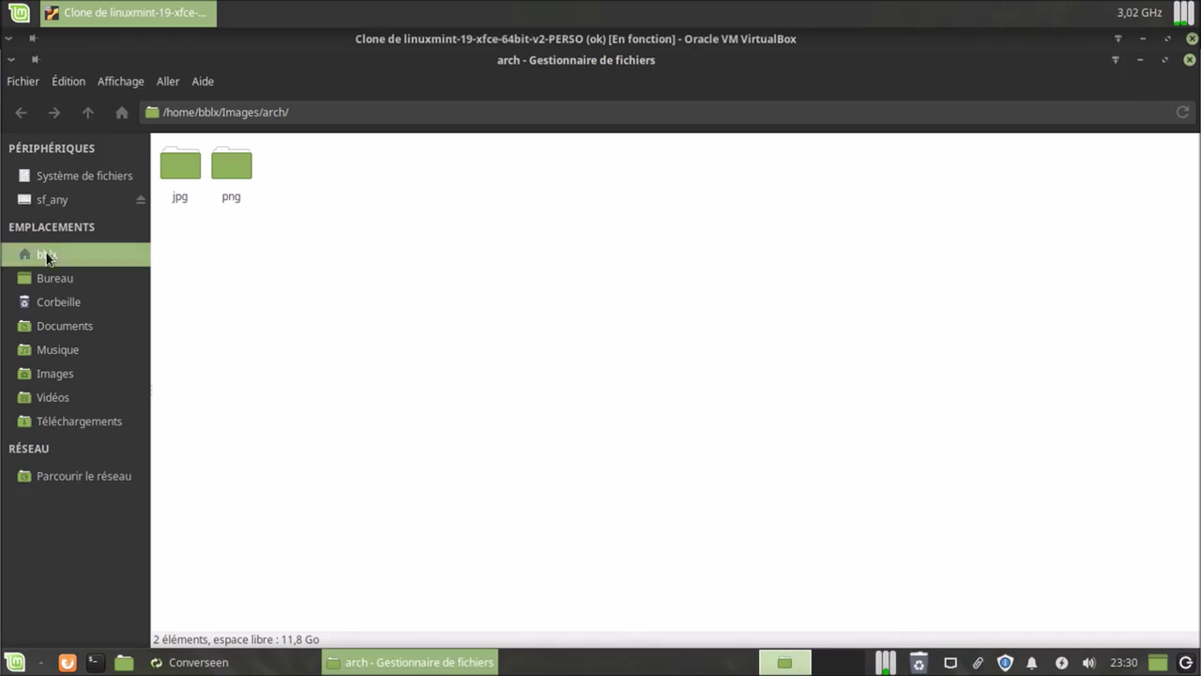
Switch to Converseen and add all the JPG images from /home/bblx/Images/arch/jpg to the conversion list.
left_click(246, 662)
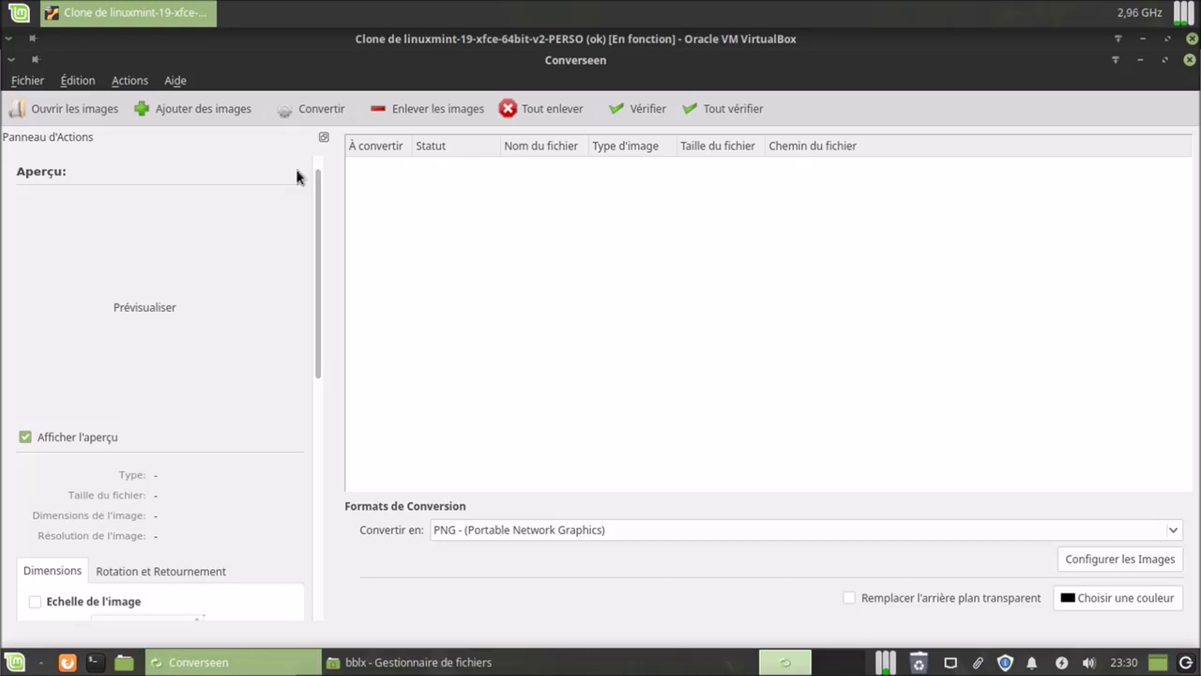
left_click(224, 112)
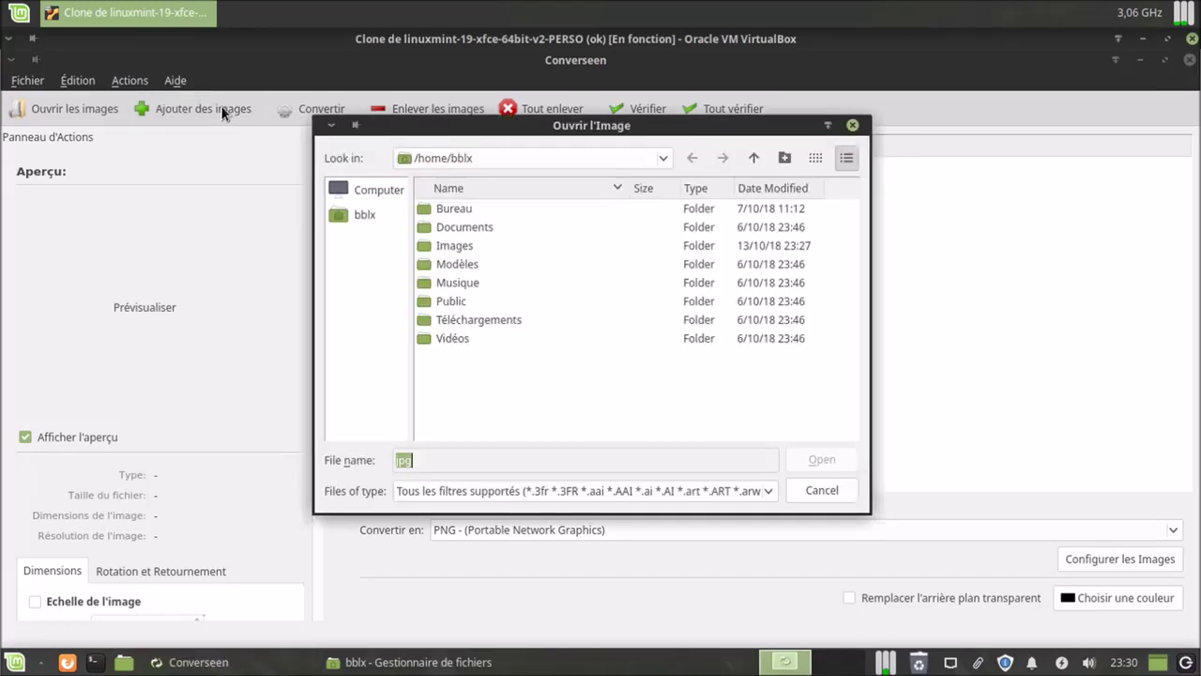
double_click(448, 245)
double_click(458, 206)
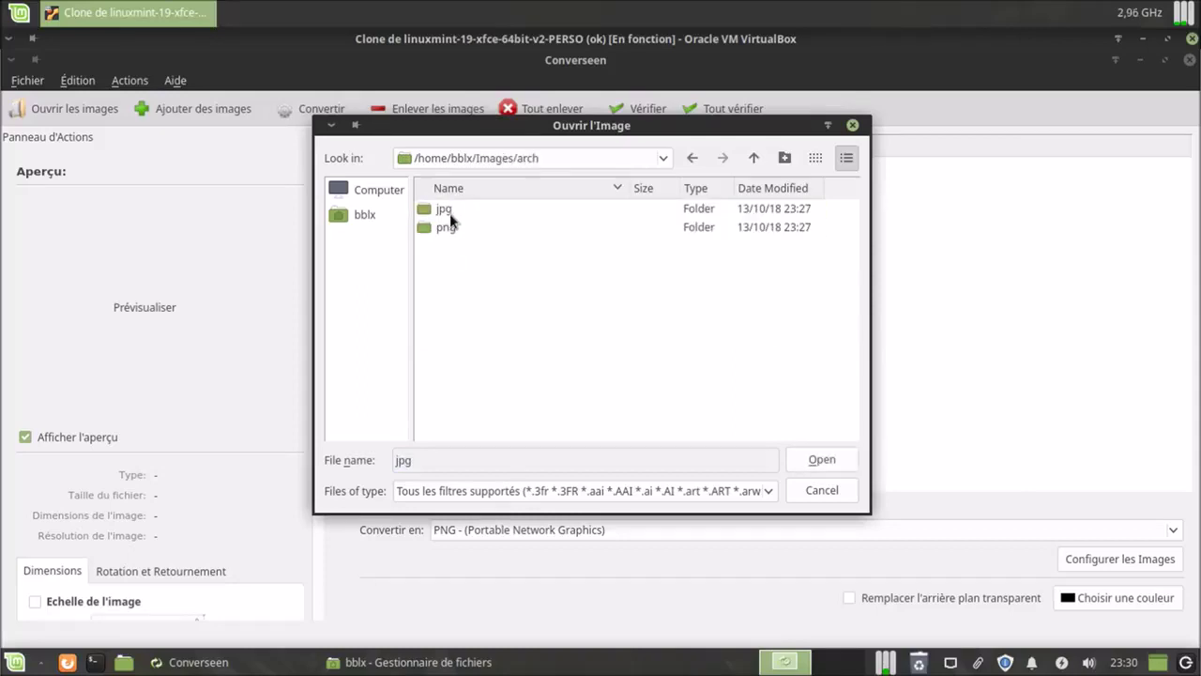
double_click(449, 211)
left_click(466, 208)
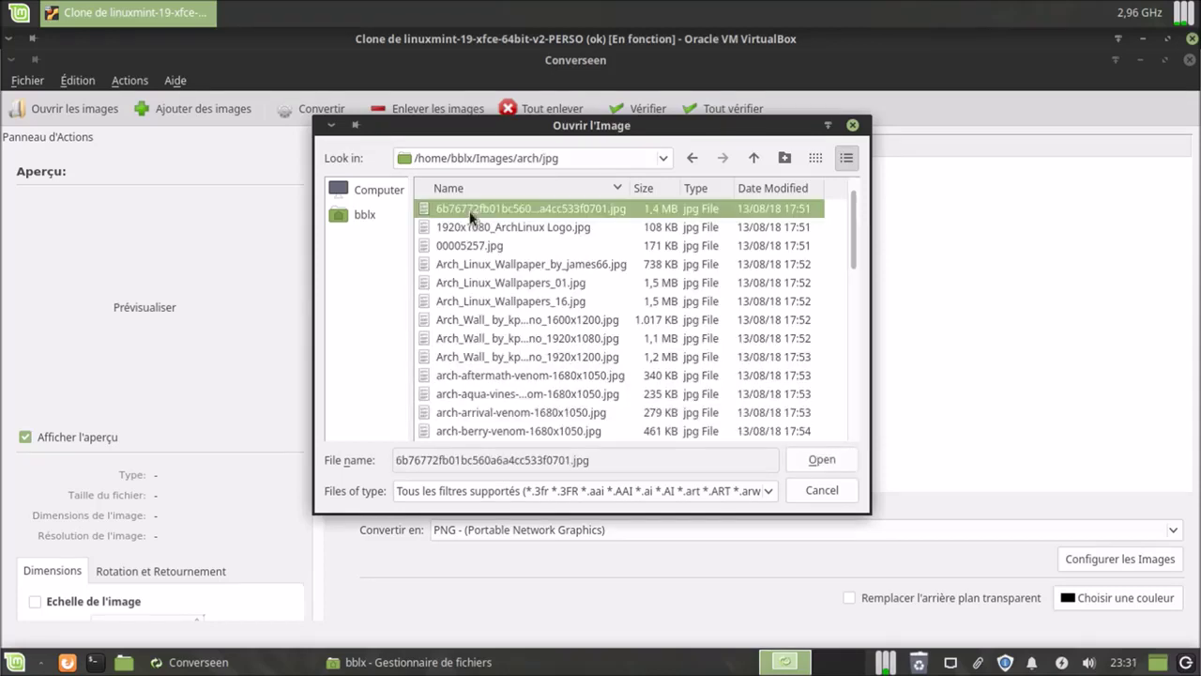
key("shift+Down")
key("shift+Down")
key("shift+Down")
key("shift+Down")
key("shift+Down")
key("shift+Down")
key("shift+Down")
key("shift+Down")
key("shift+Down")
key("shift+Down")
key("shift+Down")
key("shift+Down")
key("shift+Down")
key("shift+Down")
key("shift+Down")
key("shift+Down")
key("shift+Down")
key("shift+Down")
key("shift+Down")
key("shift+Down")
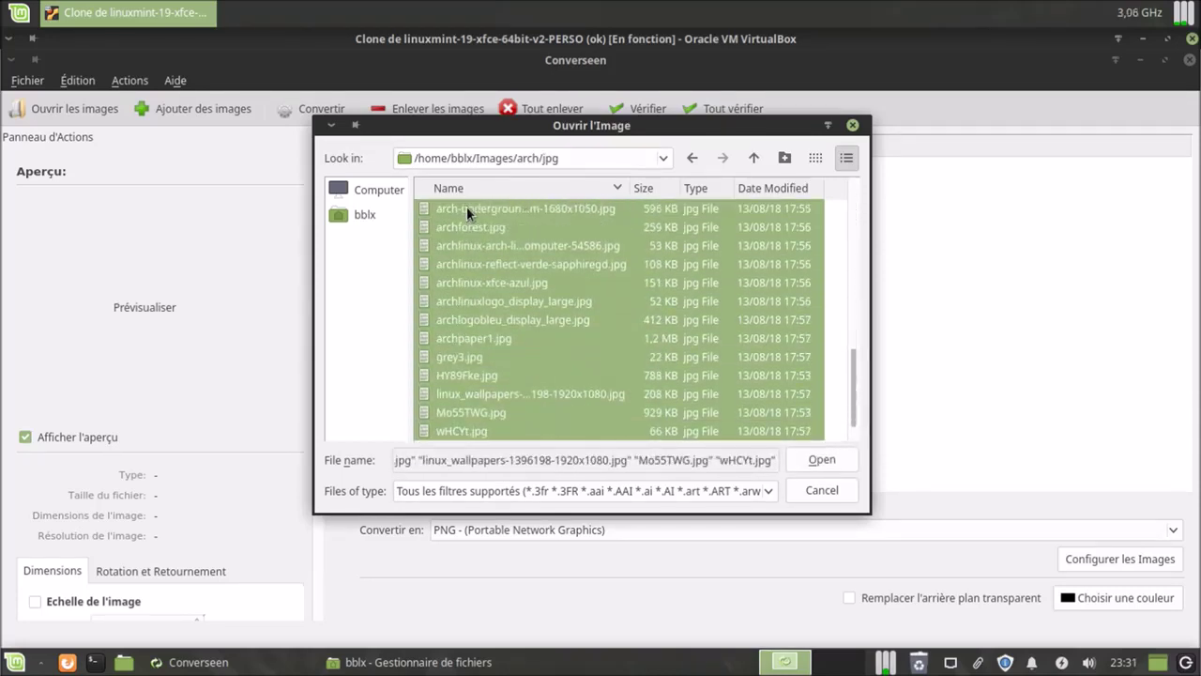
left_click(821, 459)
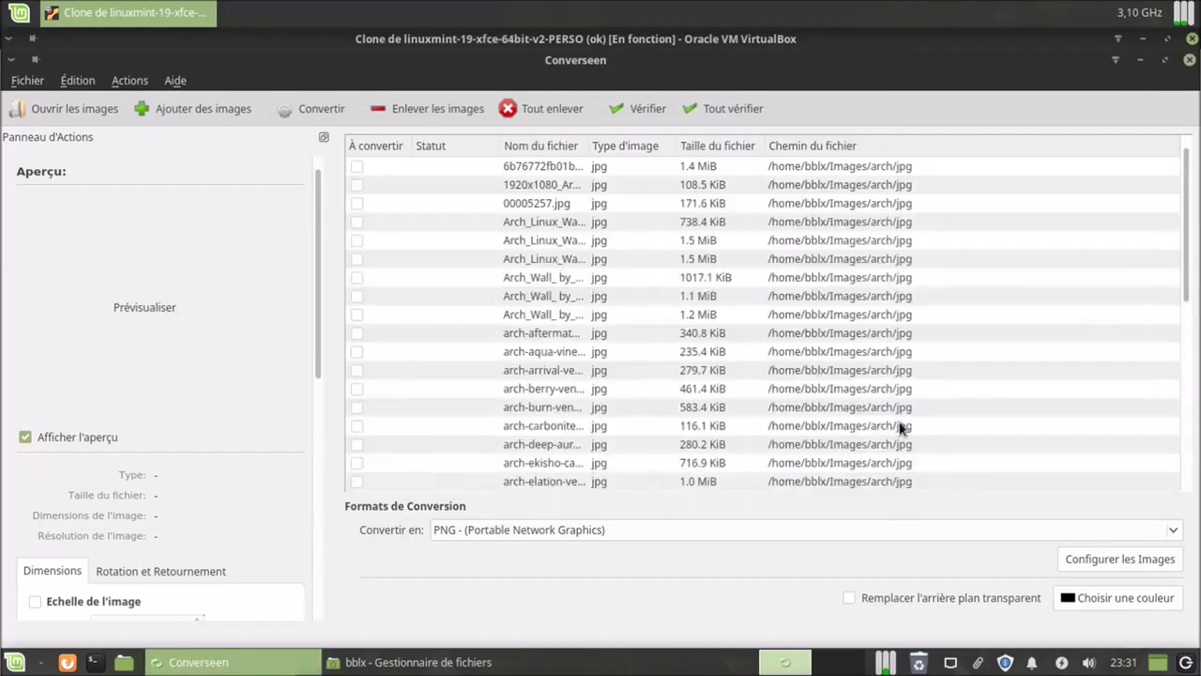
Preview several of the listed images one after another, from the first down to arch-berry, and toggle the preview display off and back on.
left_click(410, 169)
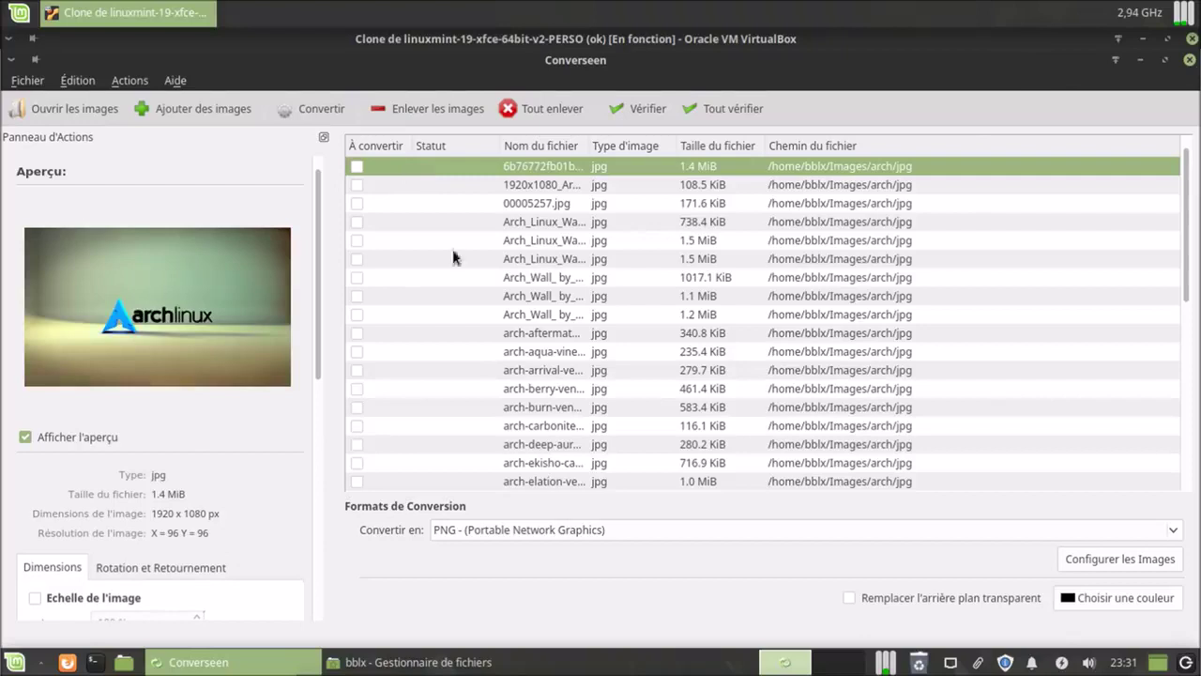
key("Down")
key("Down")
key("Down")
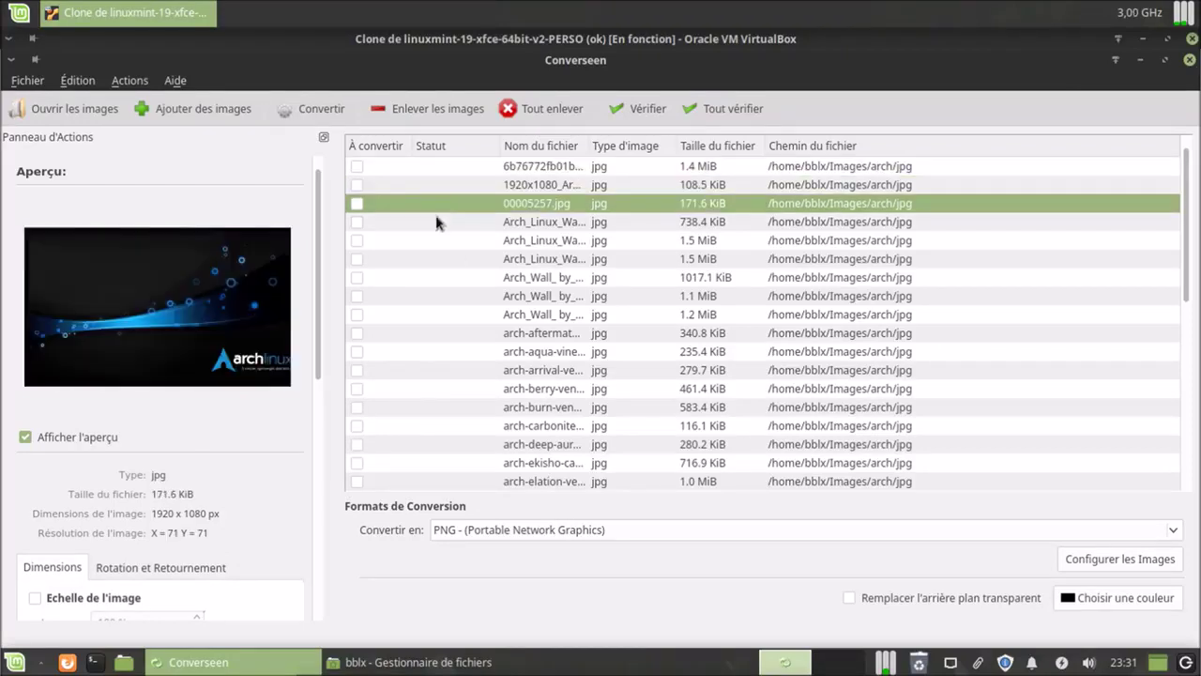
left_click(443, 240)
left_click(450, 259)
left_click(450, 270)
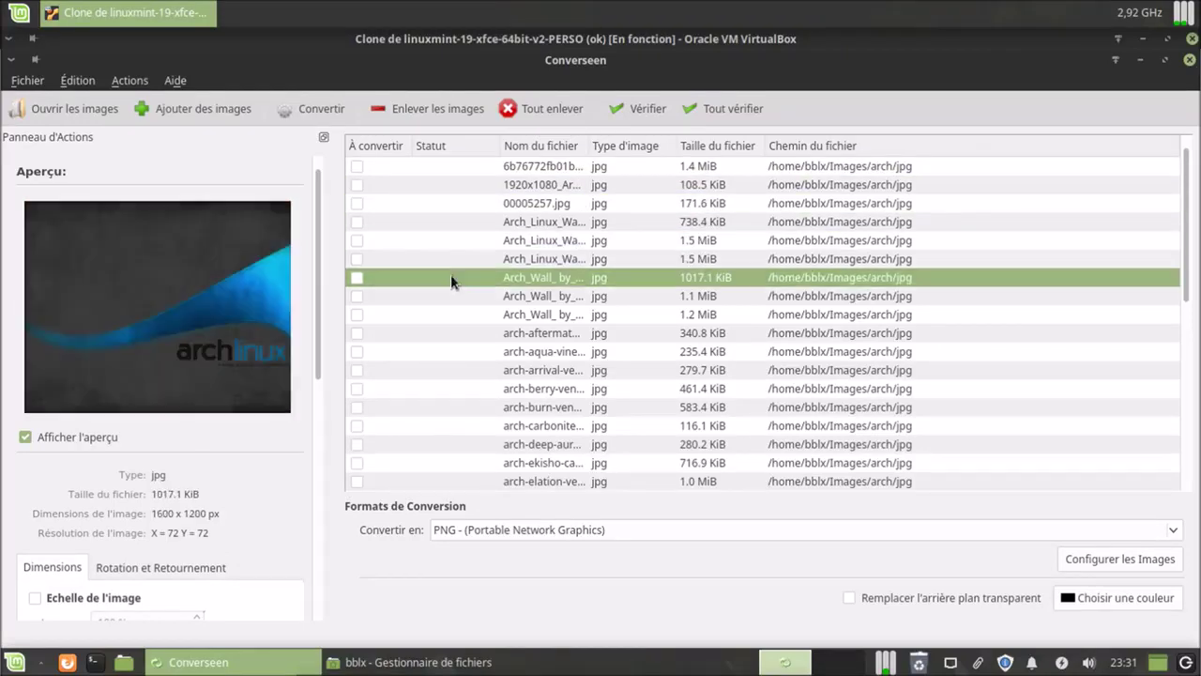
left_click(448, 298)
left_click(450, 313)
left_click(452, 333)
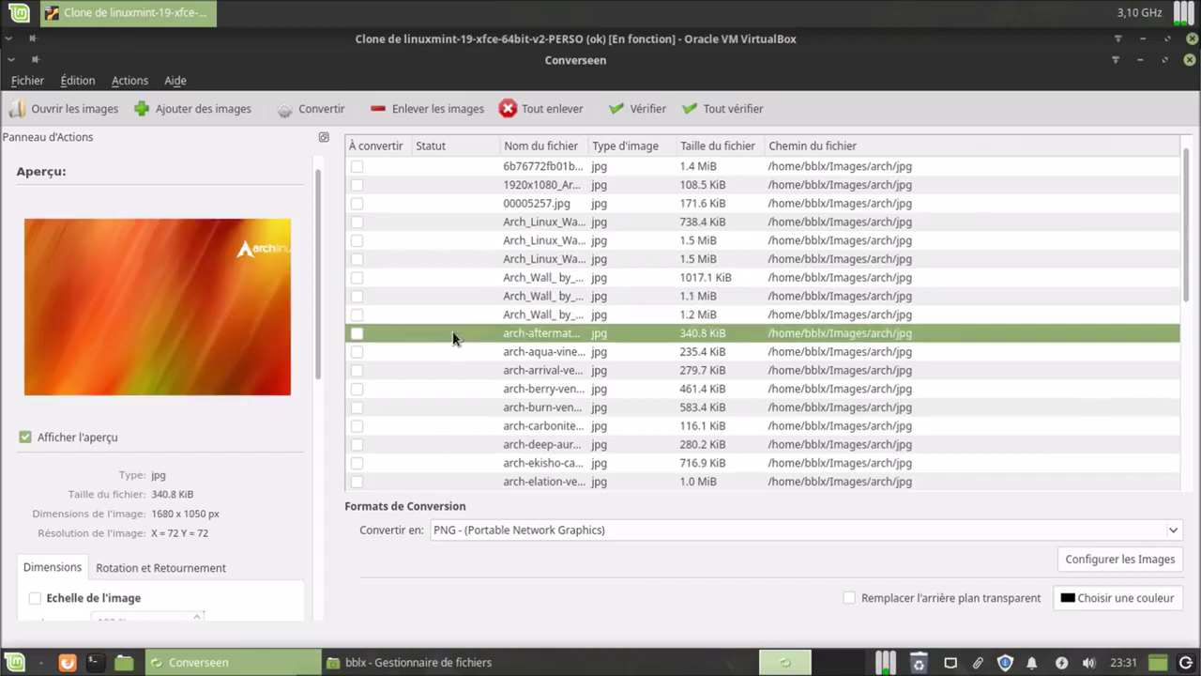
left_click(453, 351)
left_click(456, 368)
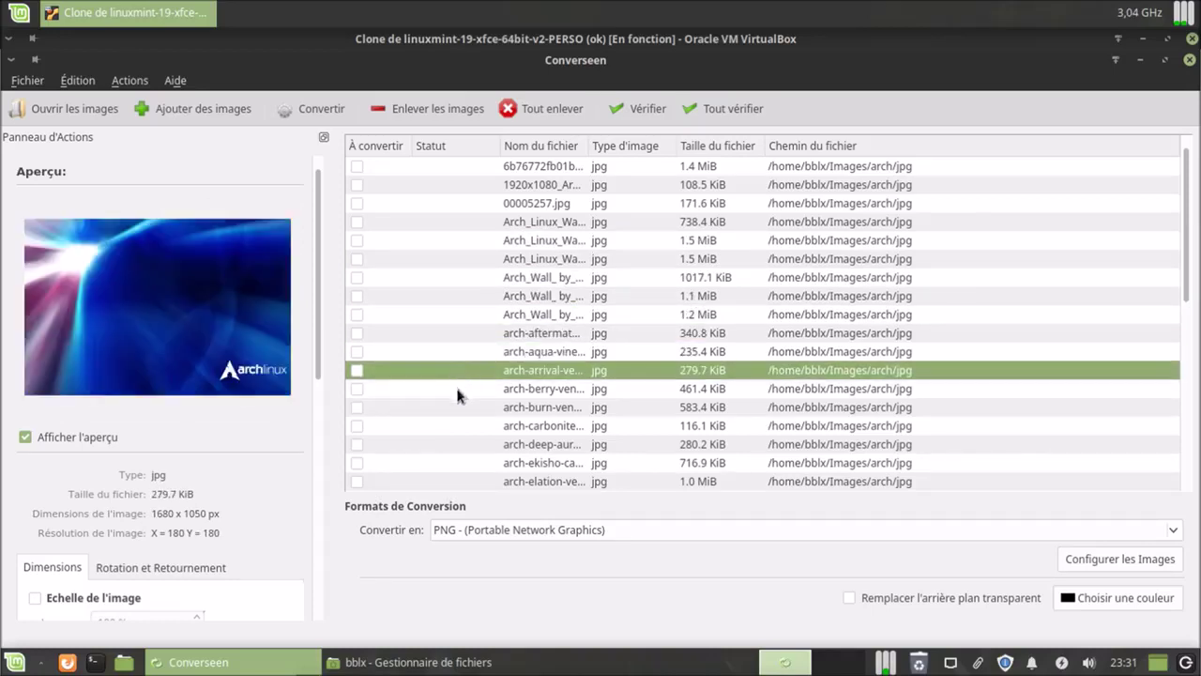
left_click(456, 387)
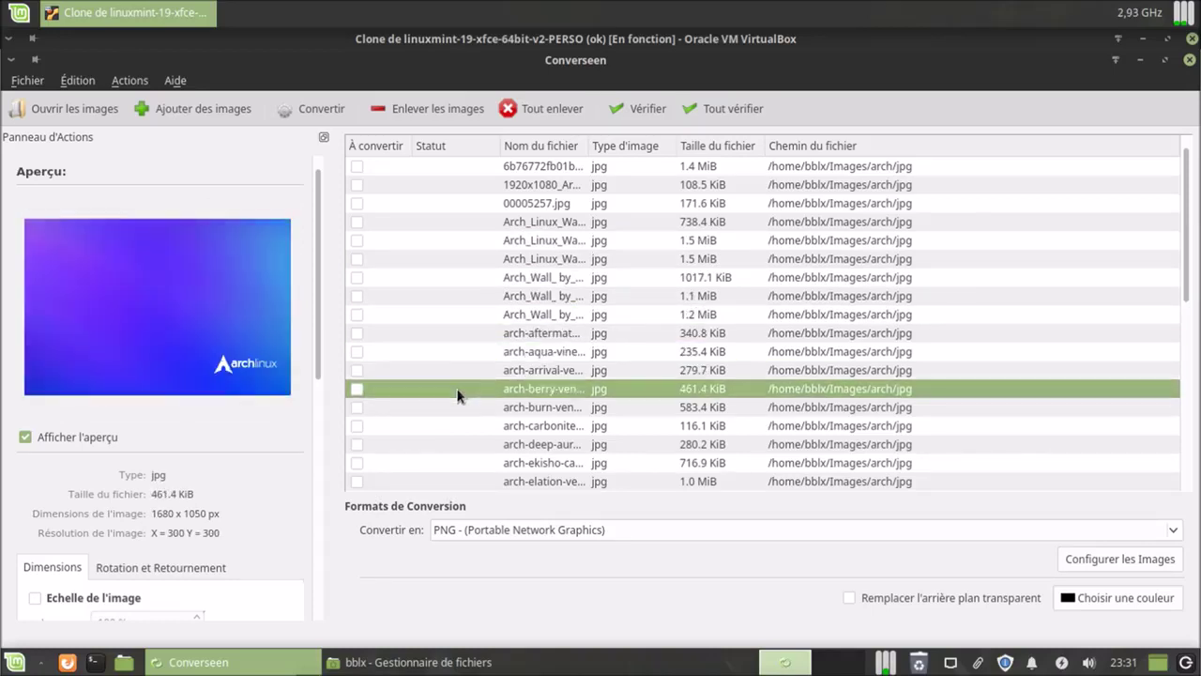
left_click(26, 437)
left_click(26, 440)
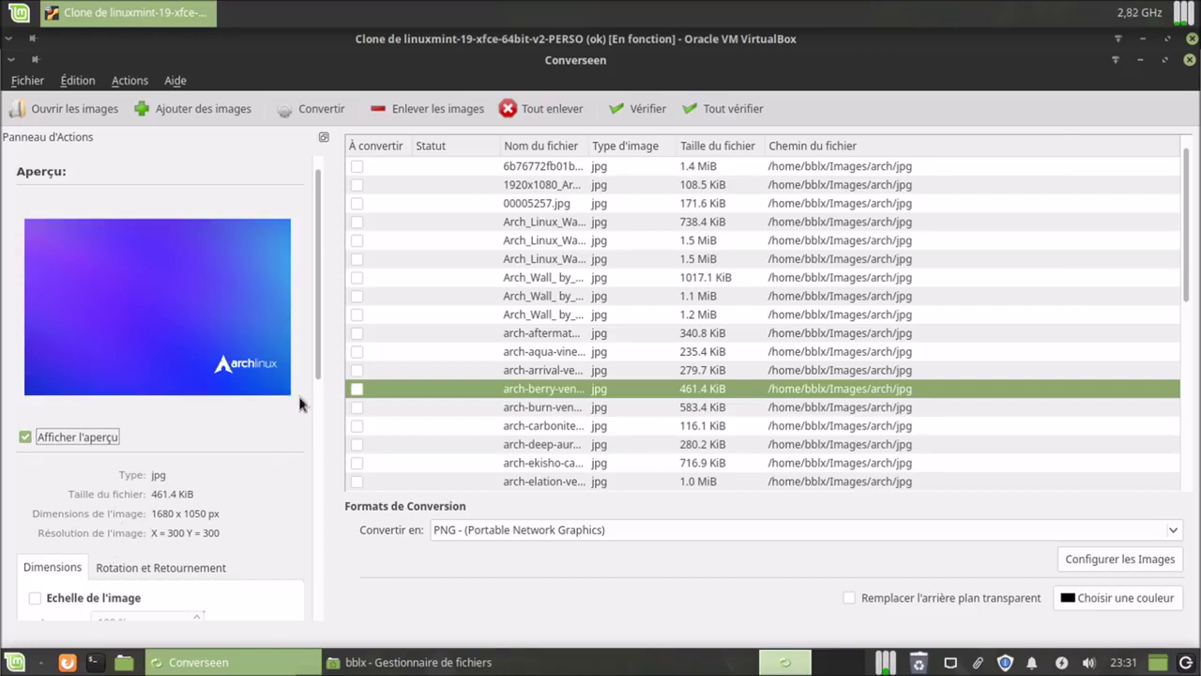
Examine the image scaling and resolution options by toggling each on and off, and look over the rotation and flipping options.
left_click_drag(322, 361, 324, 486)
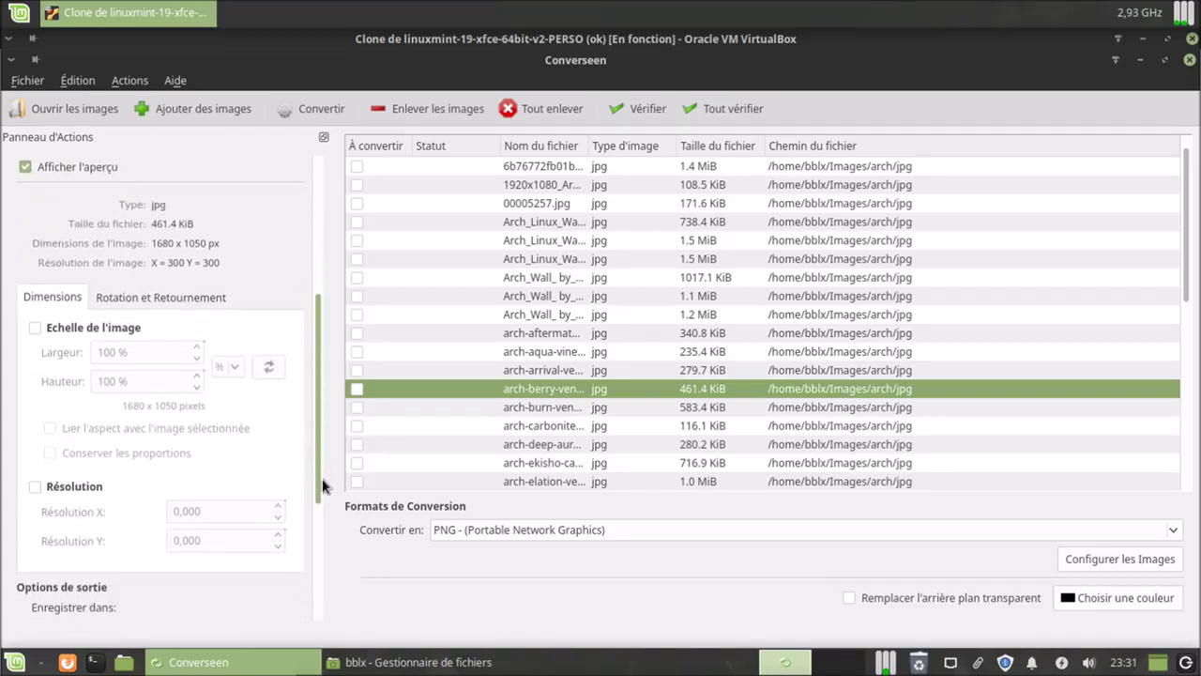
left_click(36, 328)
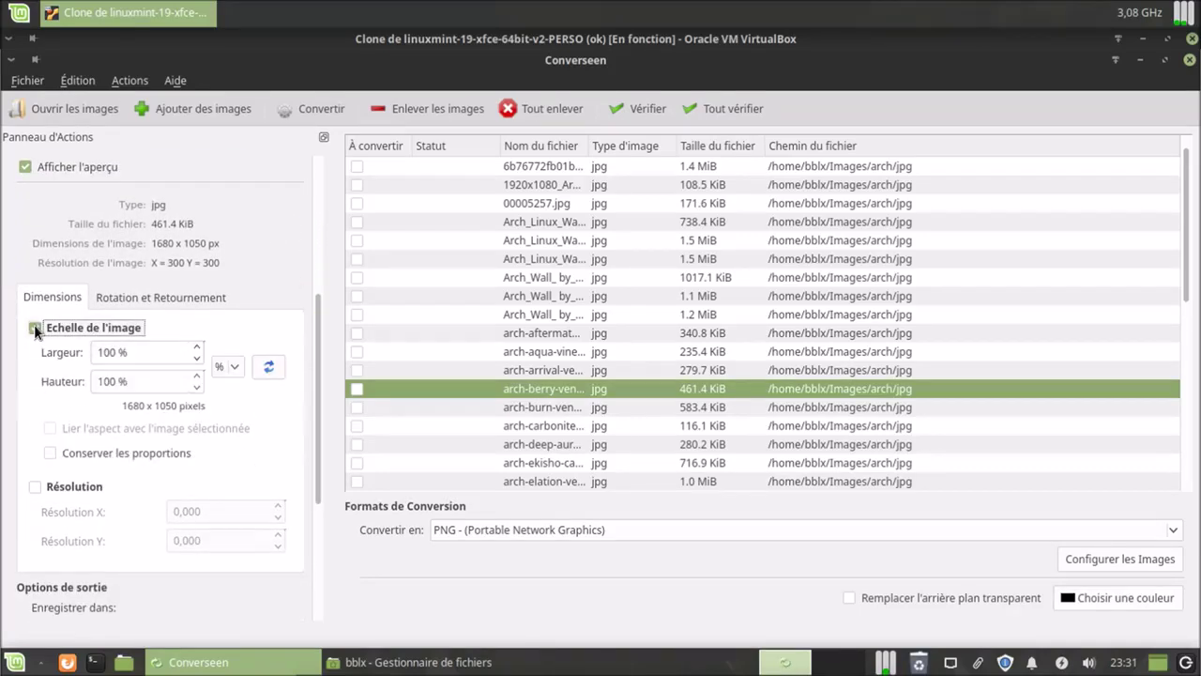
left_click(36, 328)
left_click(34, 488)
left_click(34, 487)
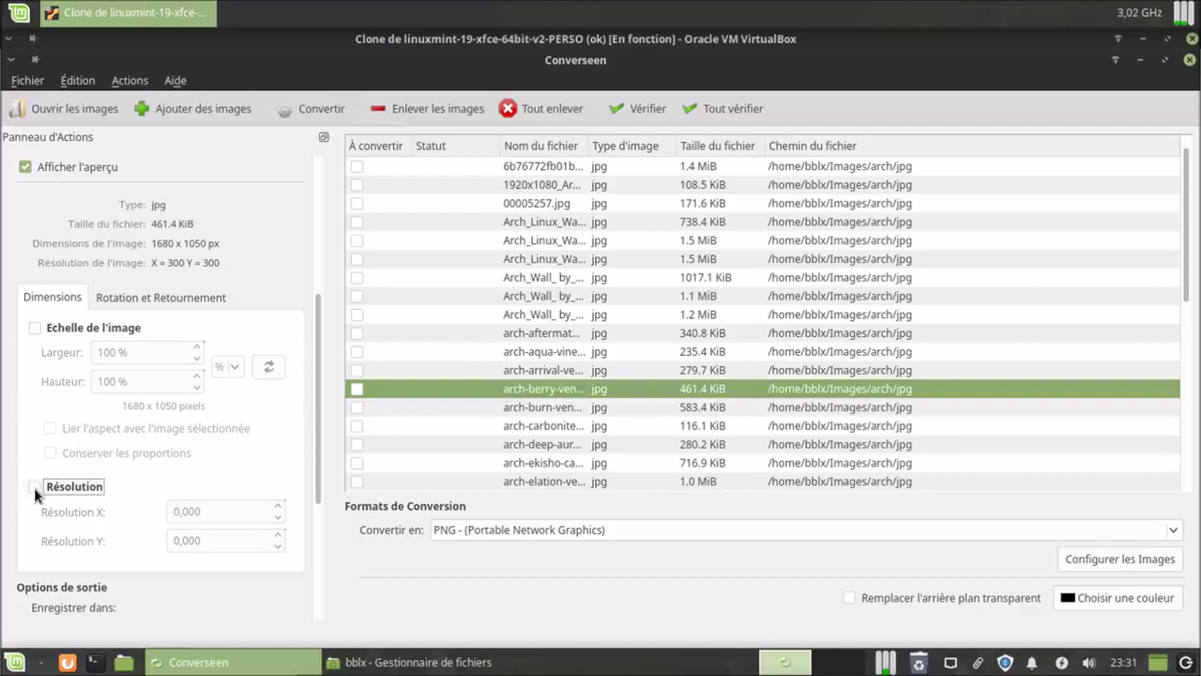
left_click(139, 298)
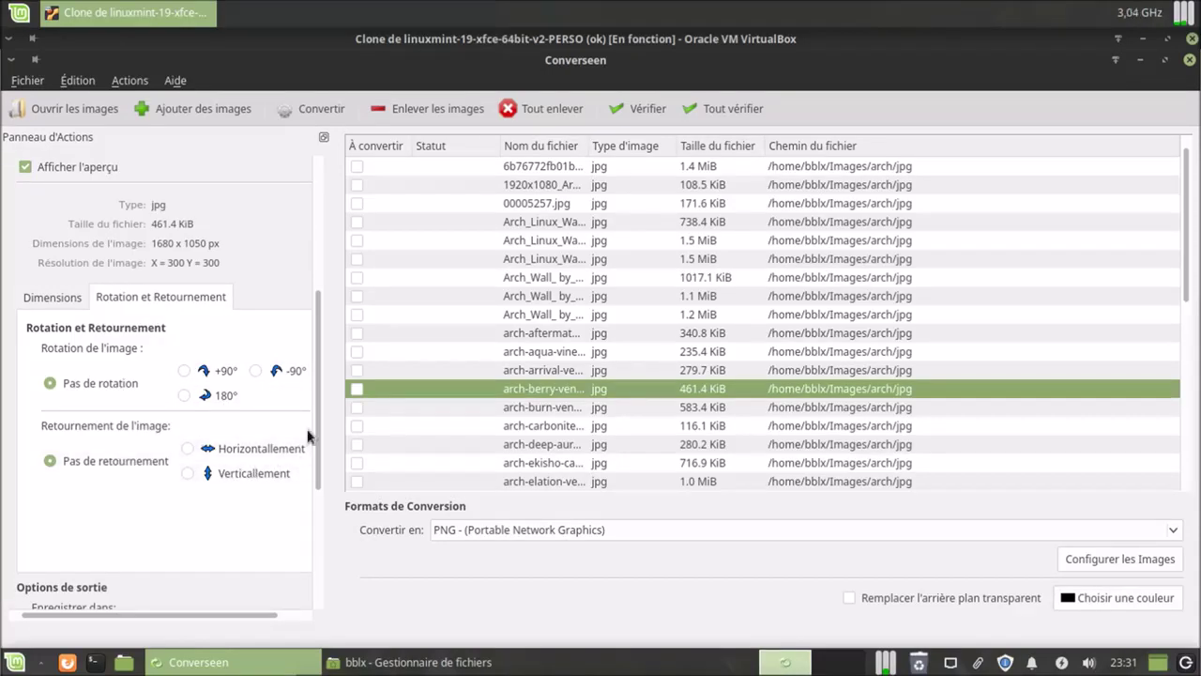
left_click_drag(320, 427, 332, 241)
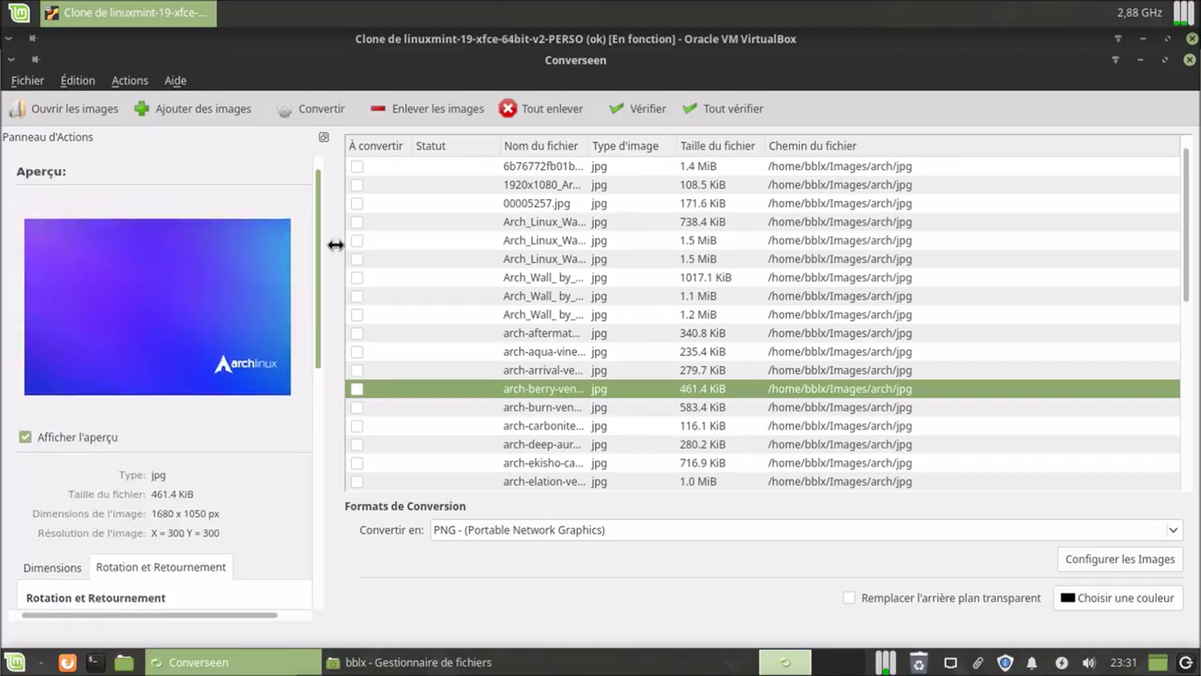
Examine the output folder chooser, compare it with the home folder in the file manager, and cancel the folder choice.
left_click_drag(317, 201, 321, 513)
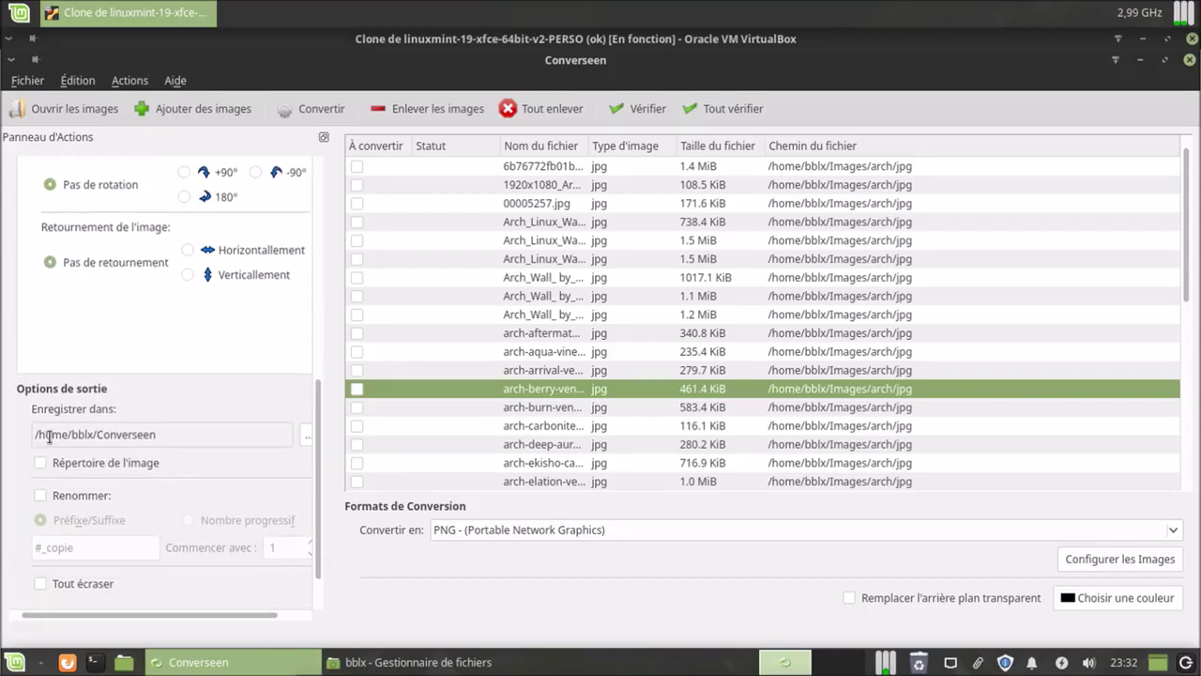
left_click(306, 436)
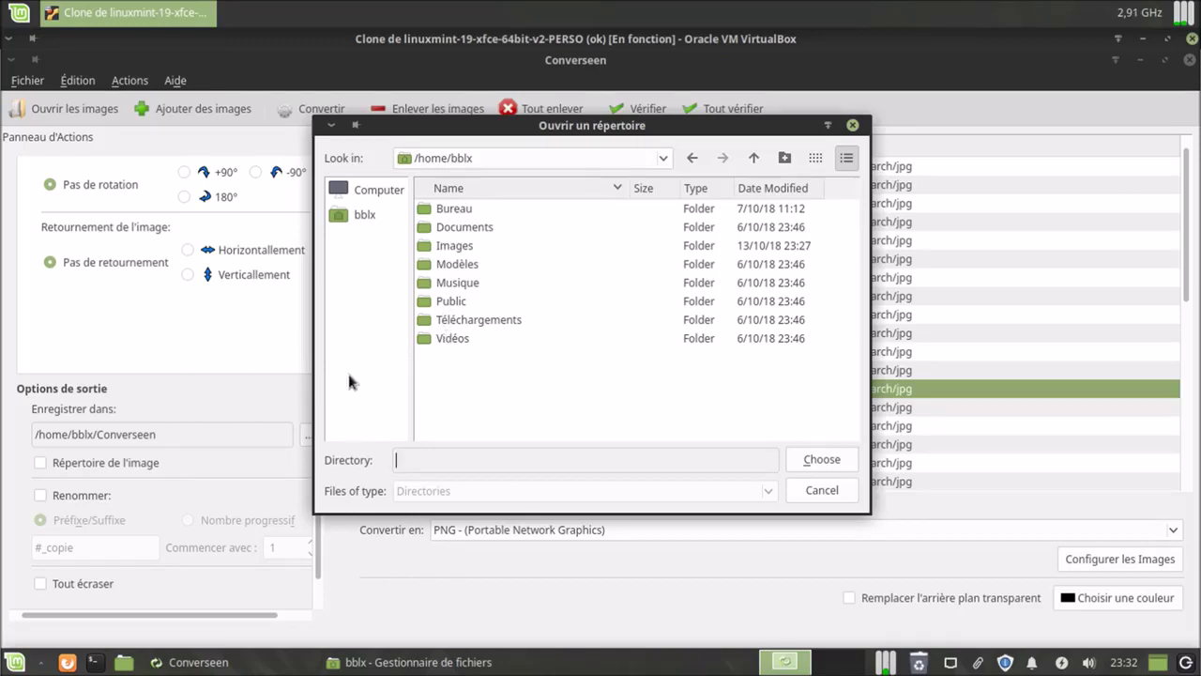
left_click(385, 661)
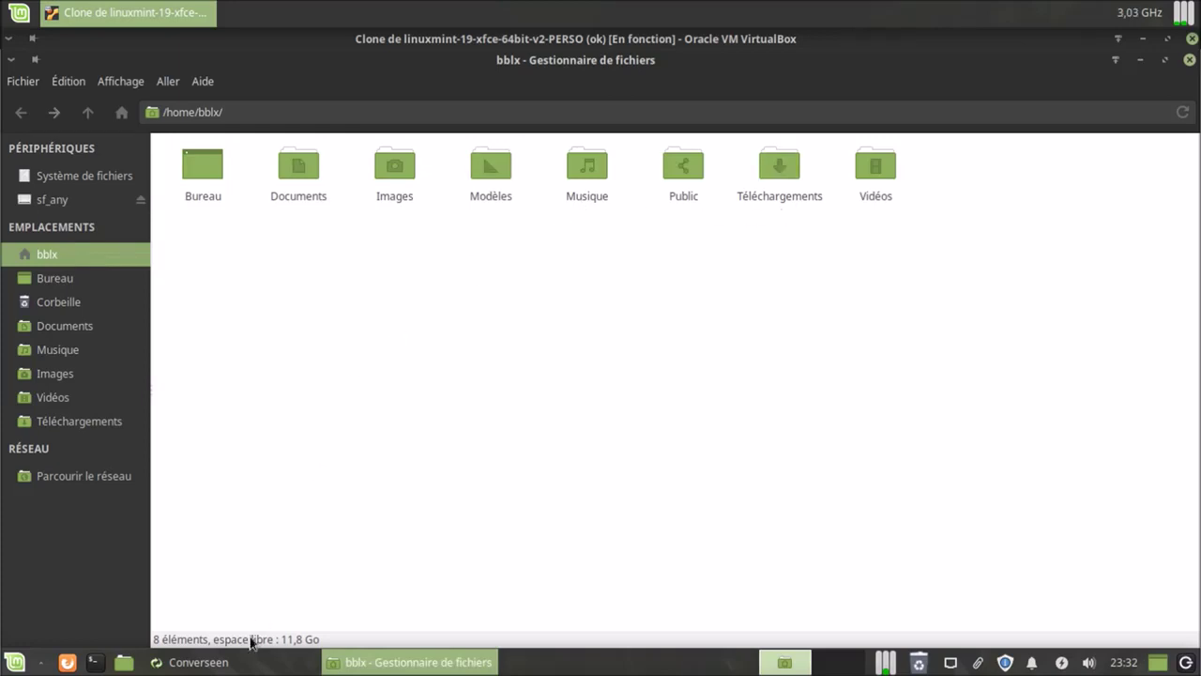
left_click(238, 668)
left_click(789, 481)
left_click(210, 661)
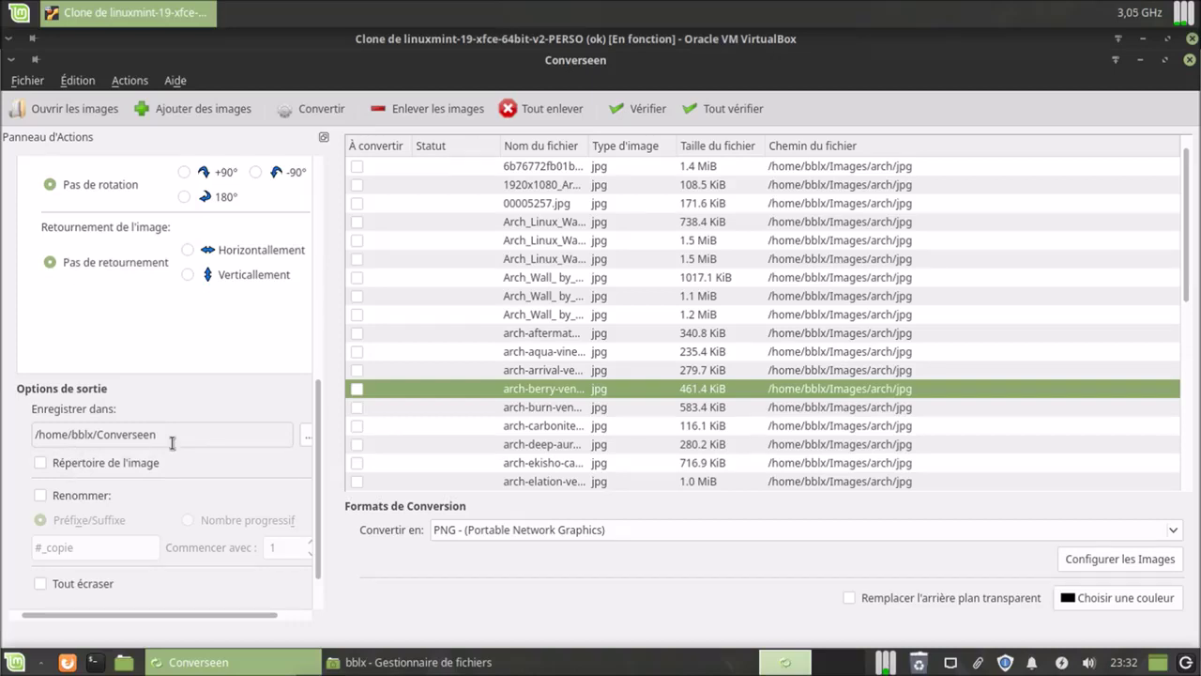
Turn on renaming of the converted files to view its prefix/suffix options, and turn it off again.
left_click(66, 497)
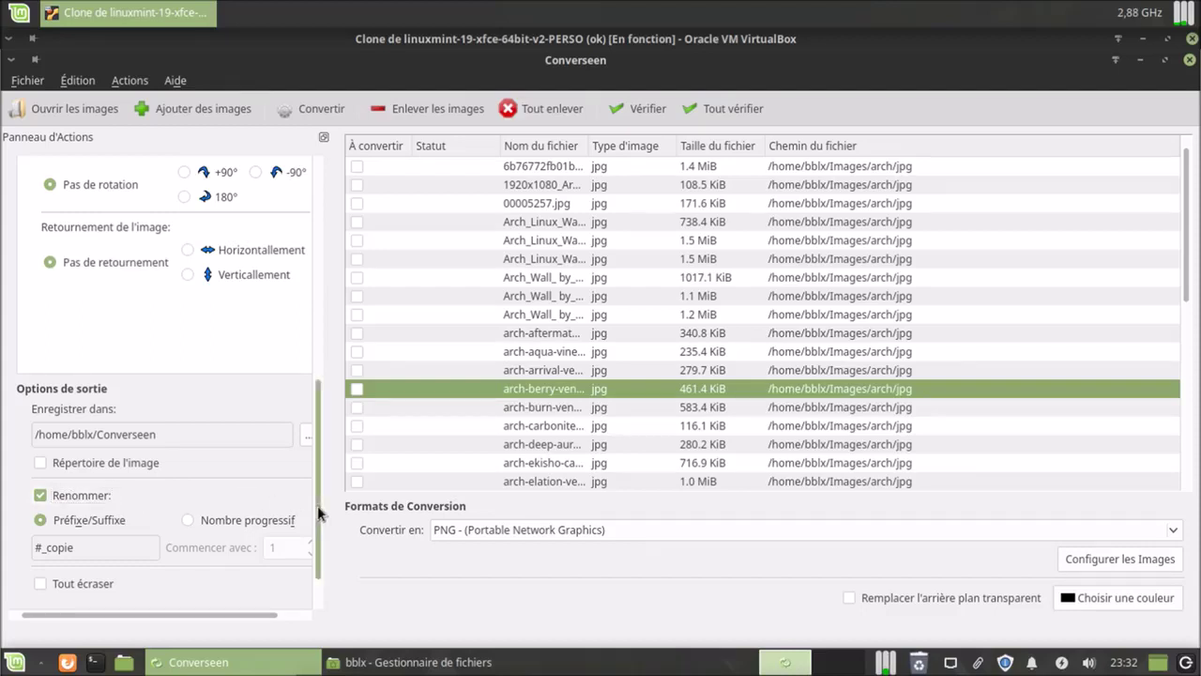
scroll(319, 513, "down", 1)
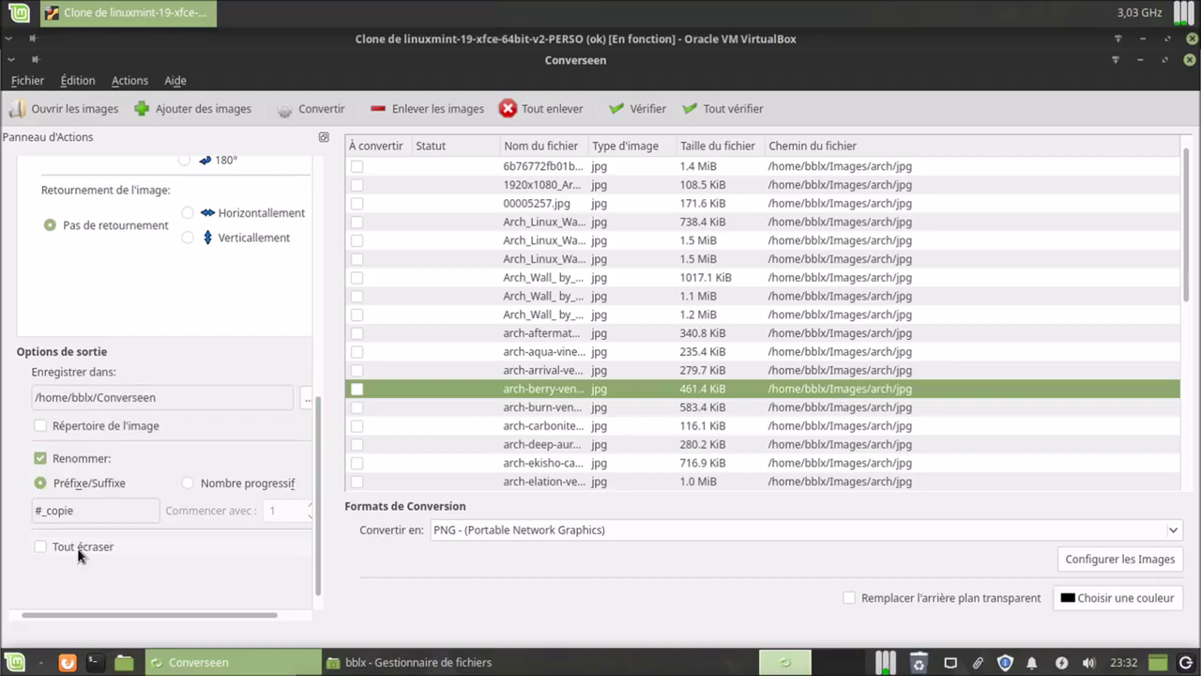
left_click(40, 457)
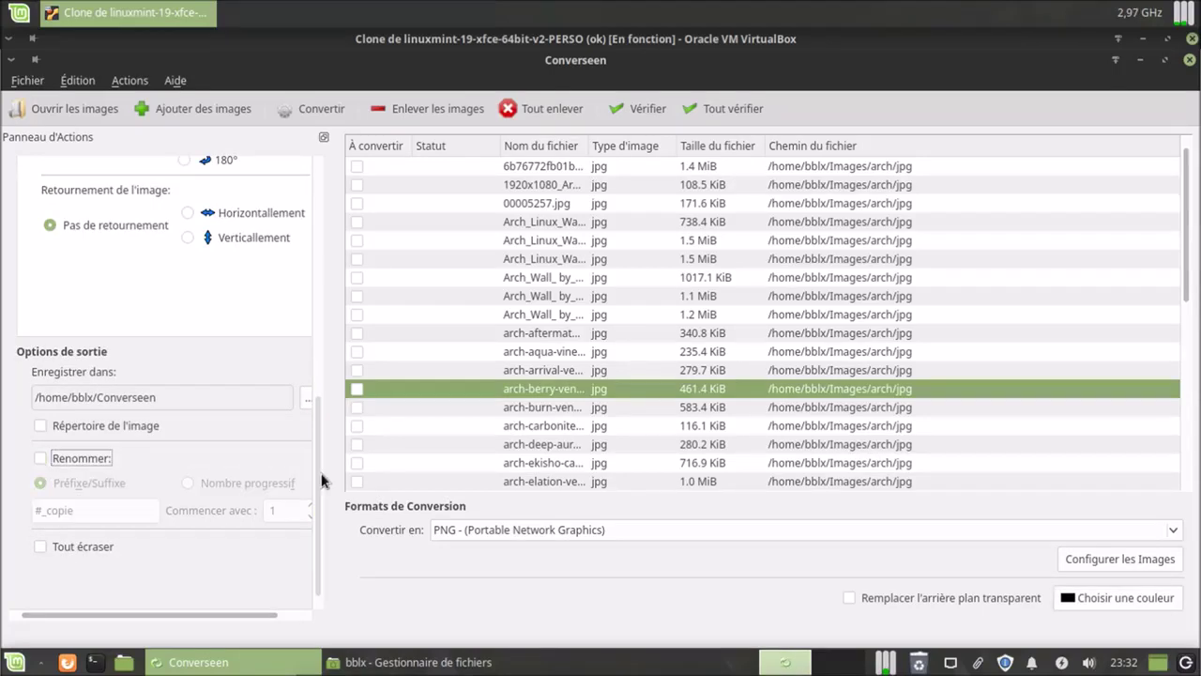
Create a Converseen folder inside the home folder /home/bblx and choose it as the output directory.
mouse_move(319, 479)
left_mouse_down()
mouse_move(327, 196)
mouse_move(323, 498)
mouse_move(306, 487)
left_mouse_up()
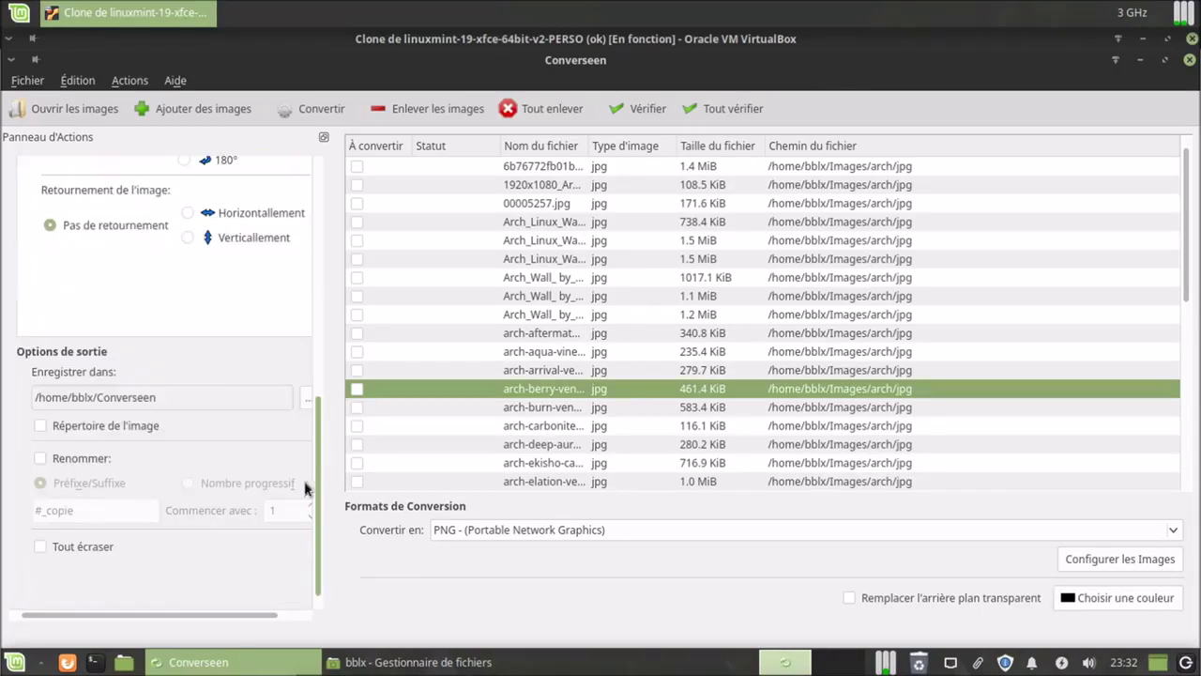
left_click(310, 400)
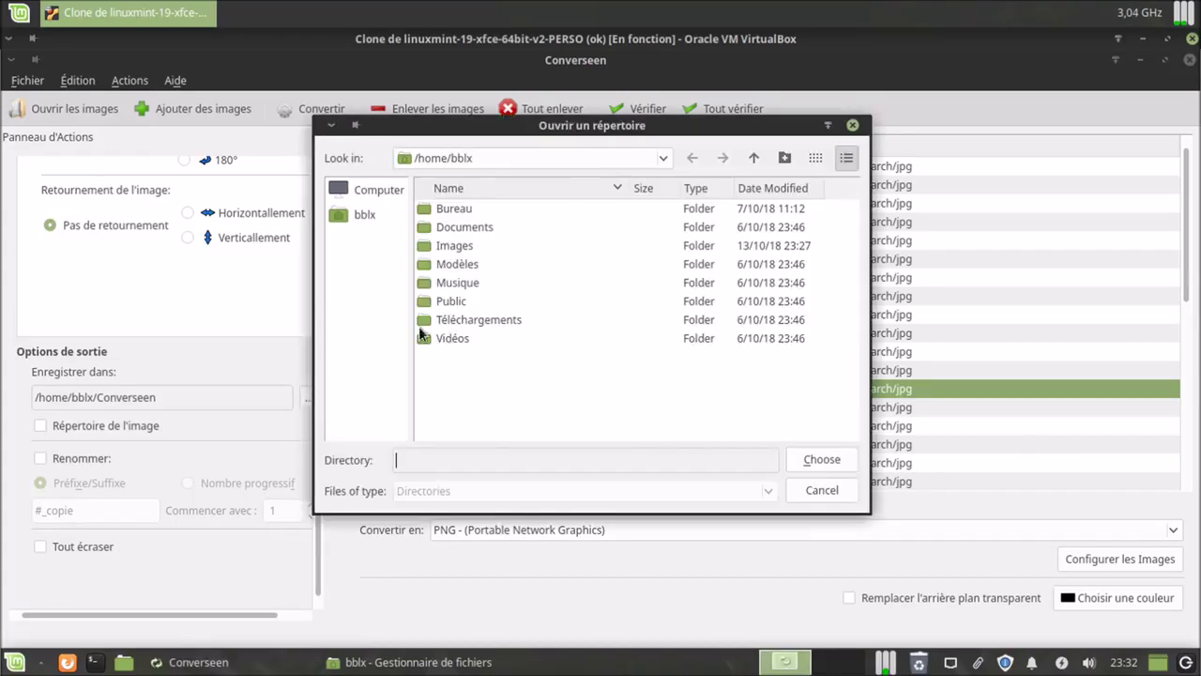
left_click(785, 158)
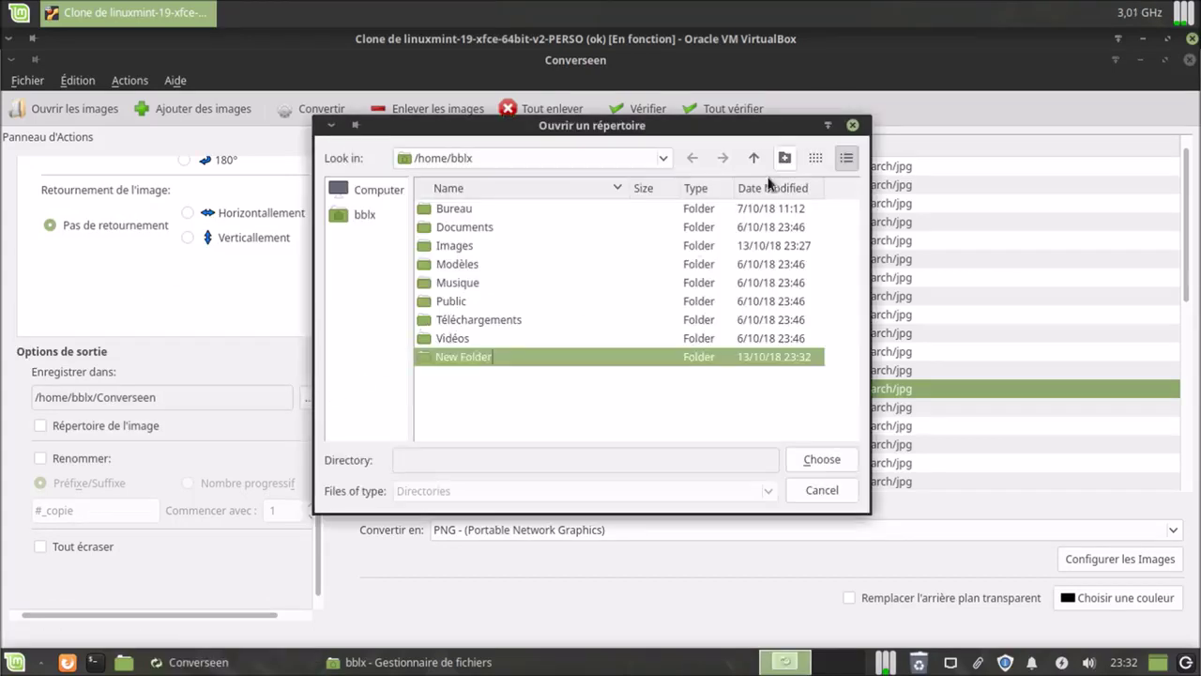
left_click(669, 364)
left_click(822, 460)
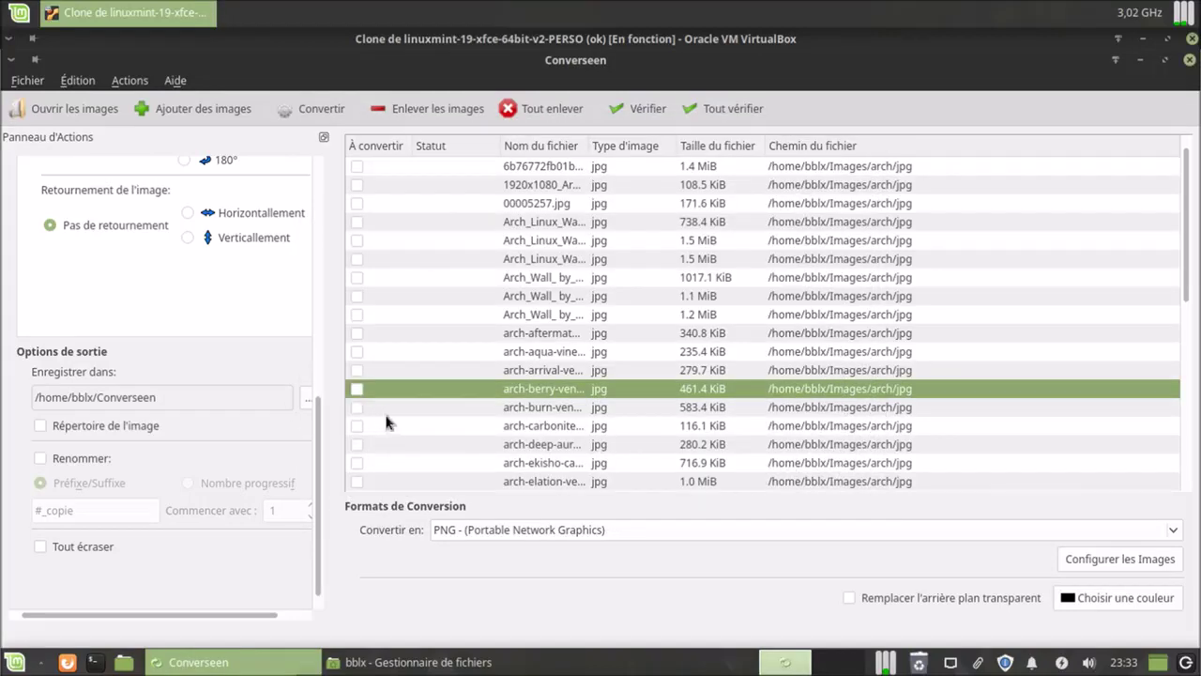
Mark all the listed JPG images and convert them to the PNG (Portable Network Graphics) format.
left_click(728, 110)
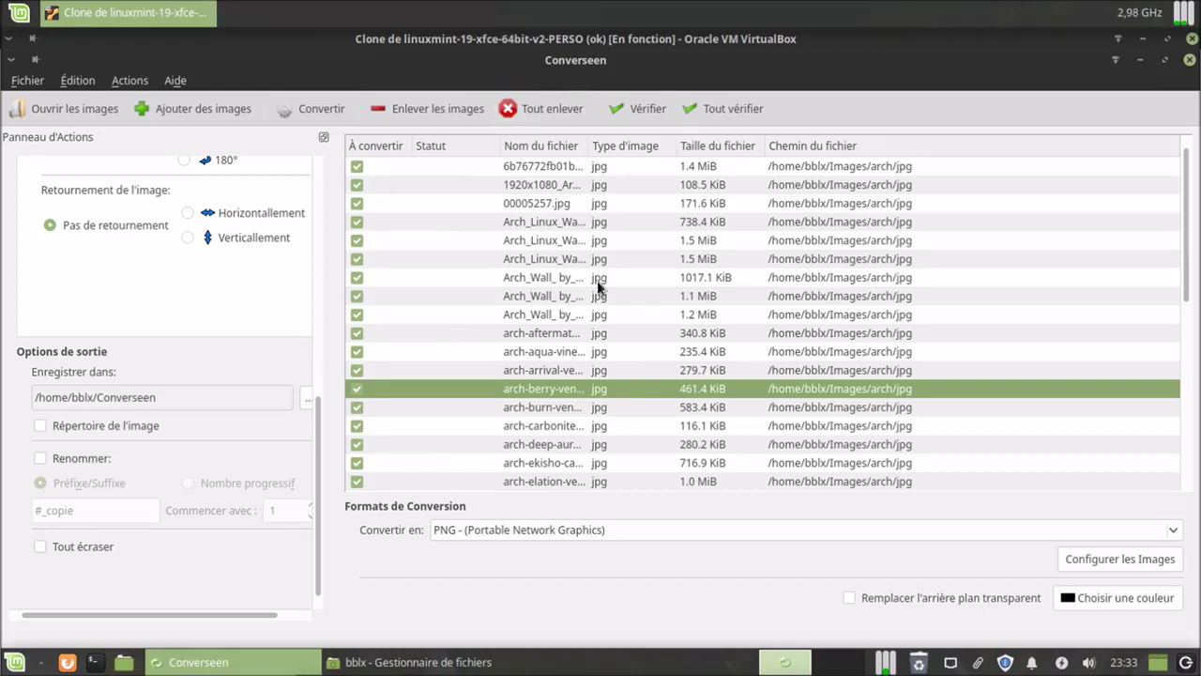
left_click(573, 532)
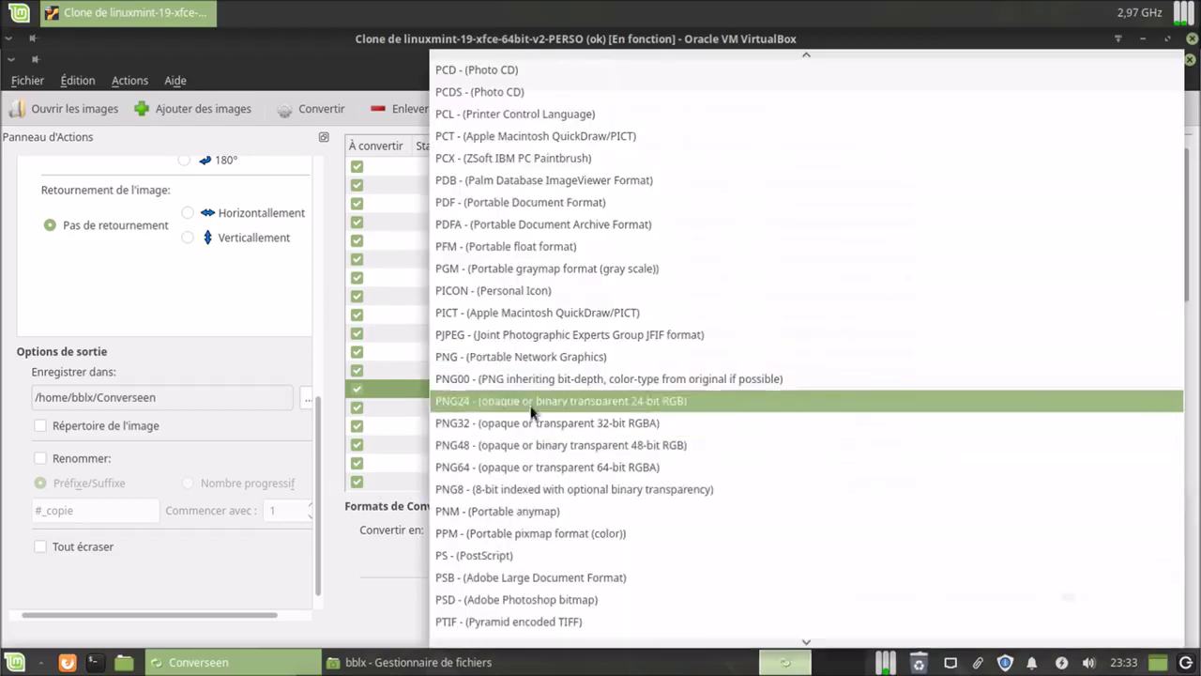
scroll(564, 177, "up", 10)
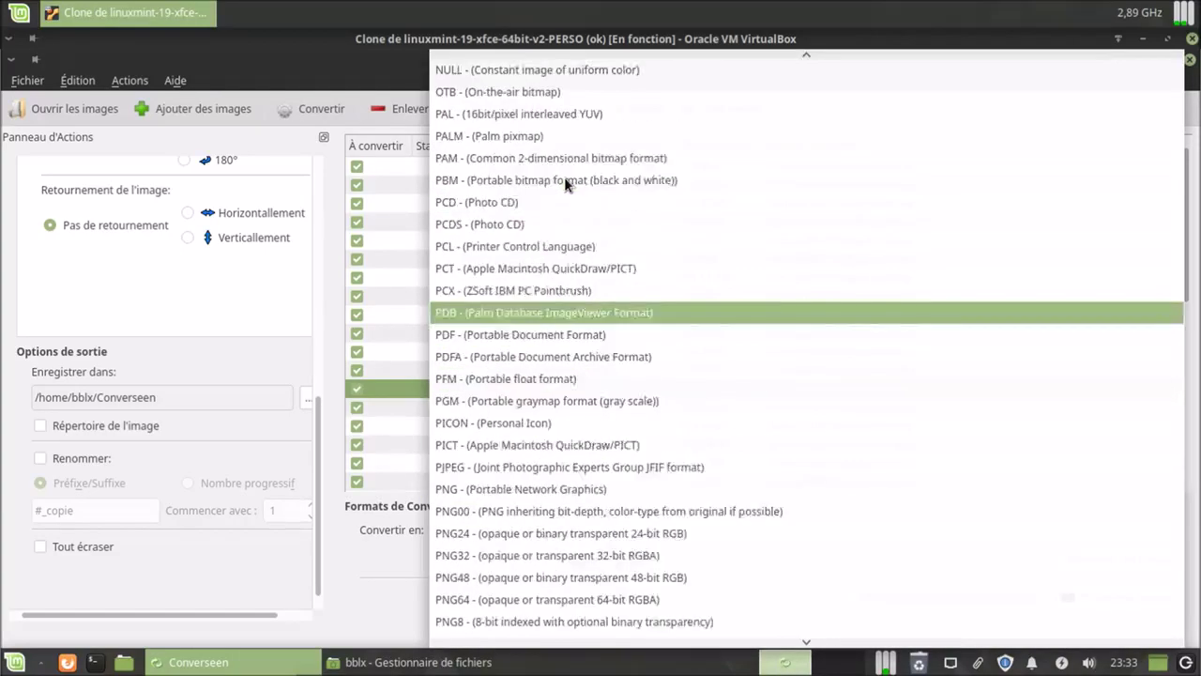
scroll(564, 178, "up", 15)
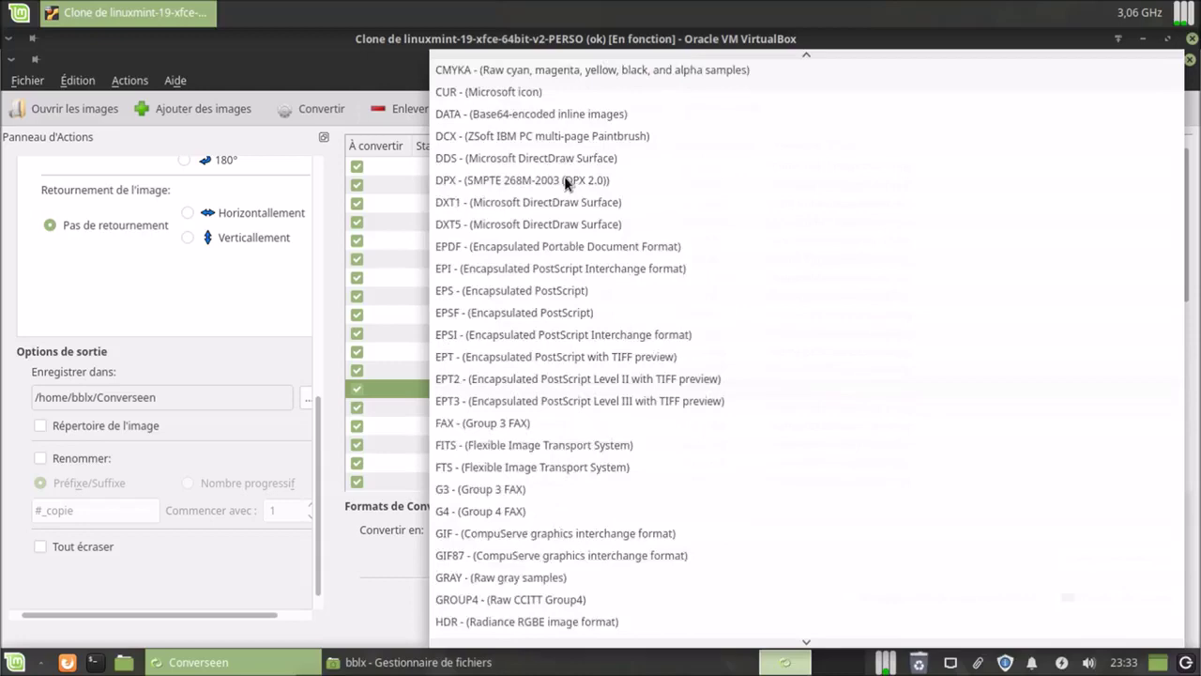
scroll(564, 180, "down", 20)
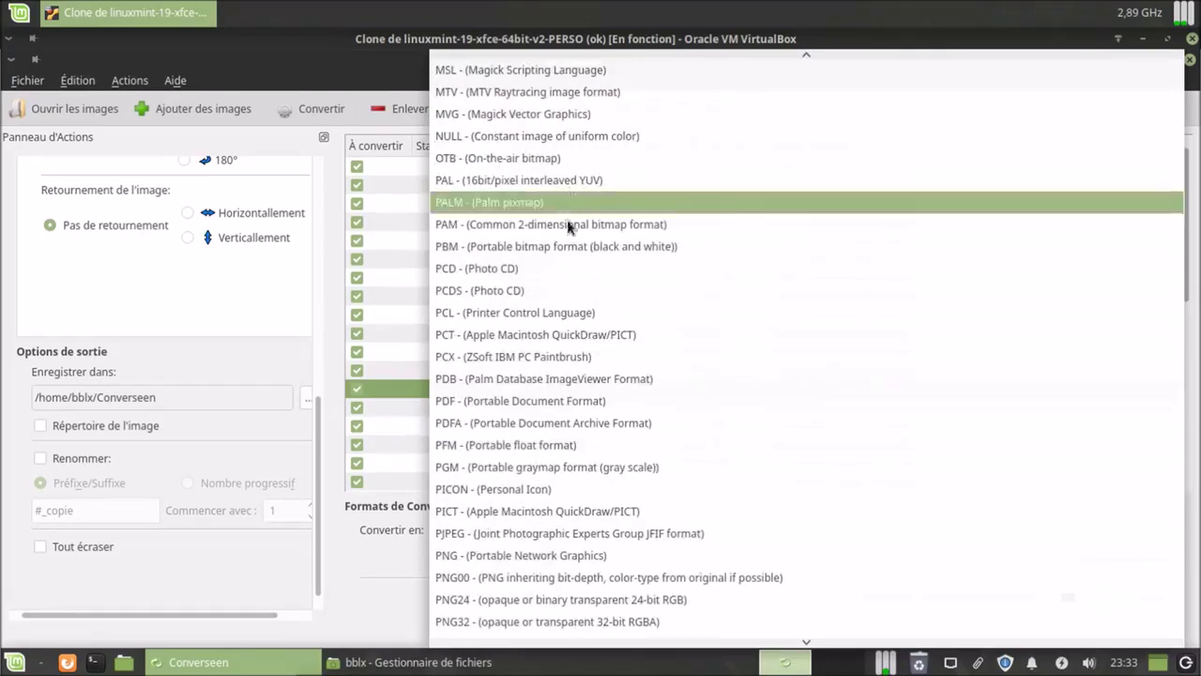
scroll(564, 394, "down", 2)
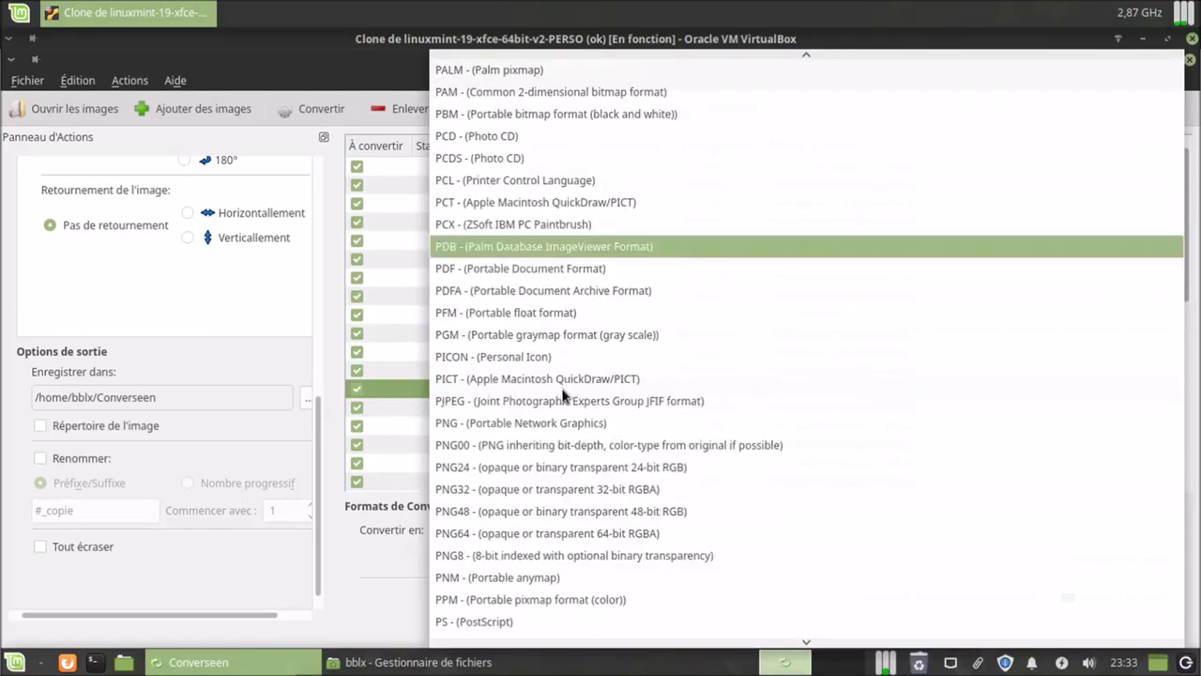
left_click(498, 429)
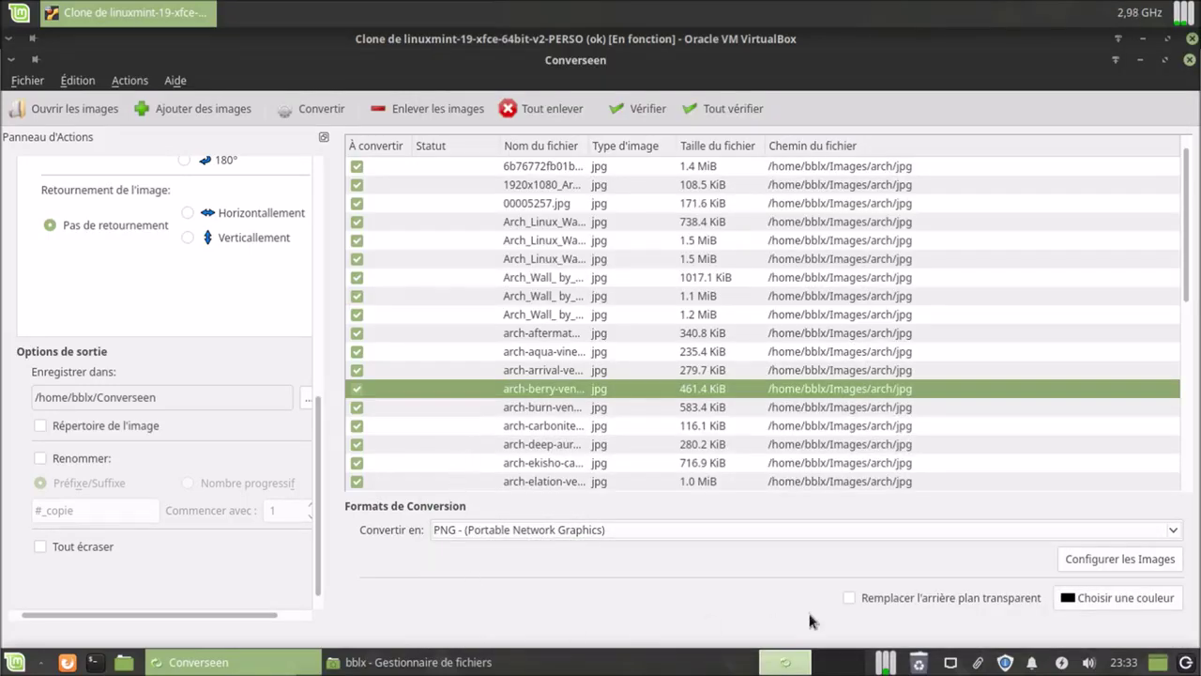
left_click(328, 108)
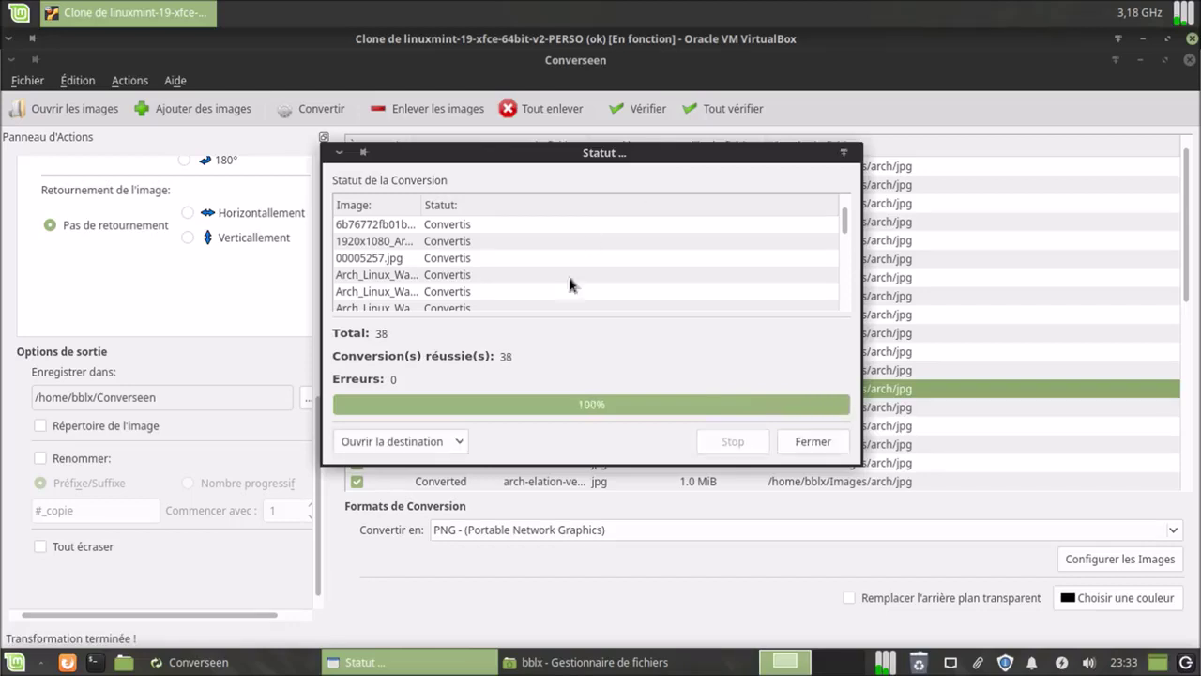
Open the destination folder /home/bblx/Converseen from the conversion status window and close that window.
left_click(459, 441)
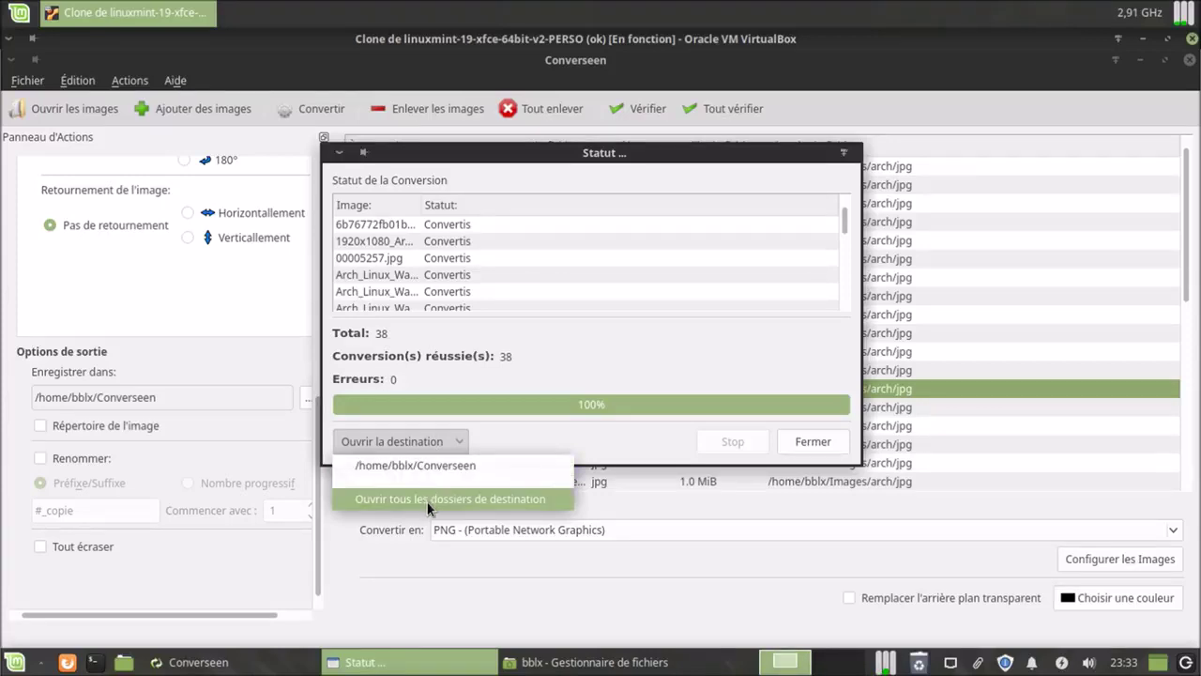
left_click(395, 440)
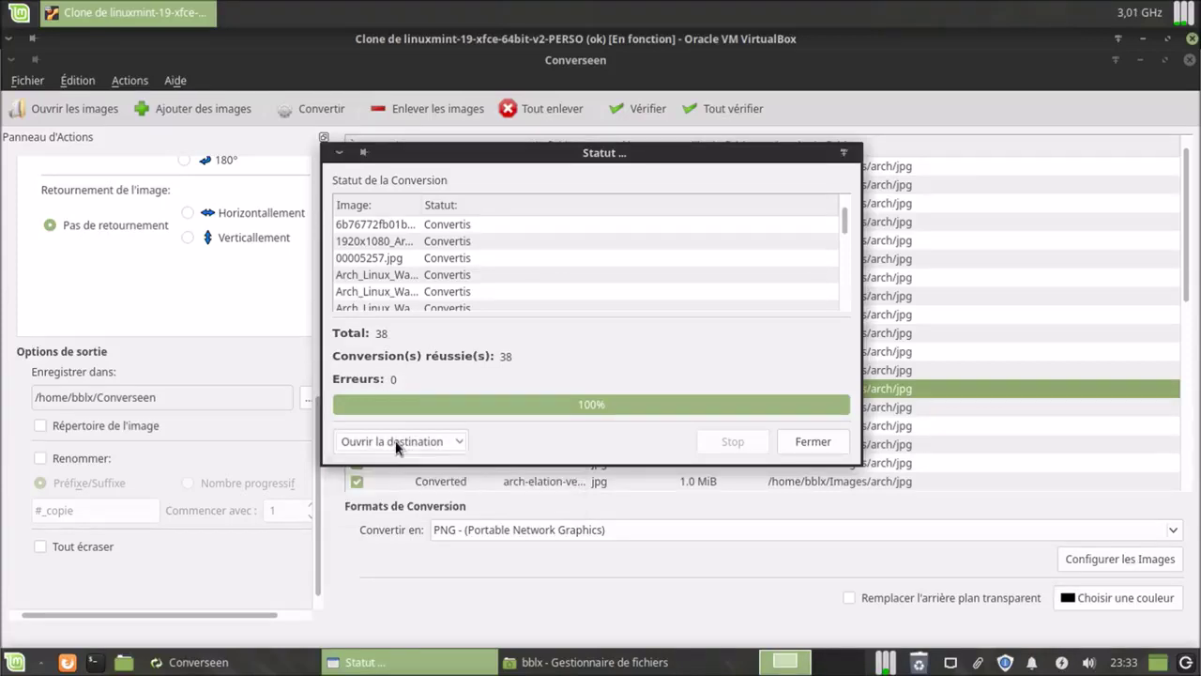
left_click(395, 440)
left_click(399, 464)
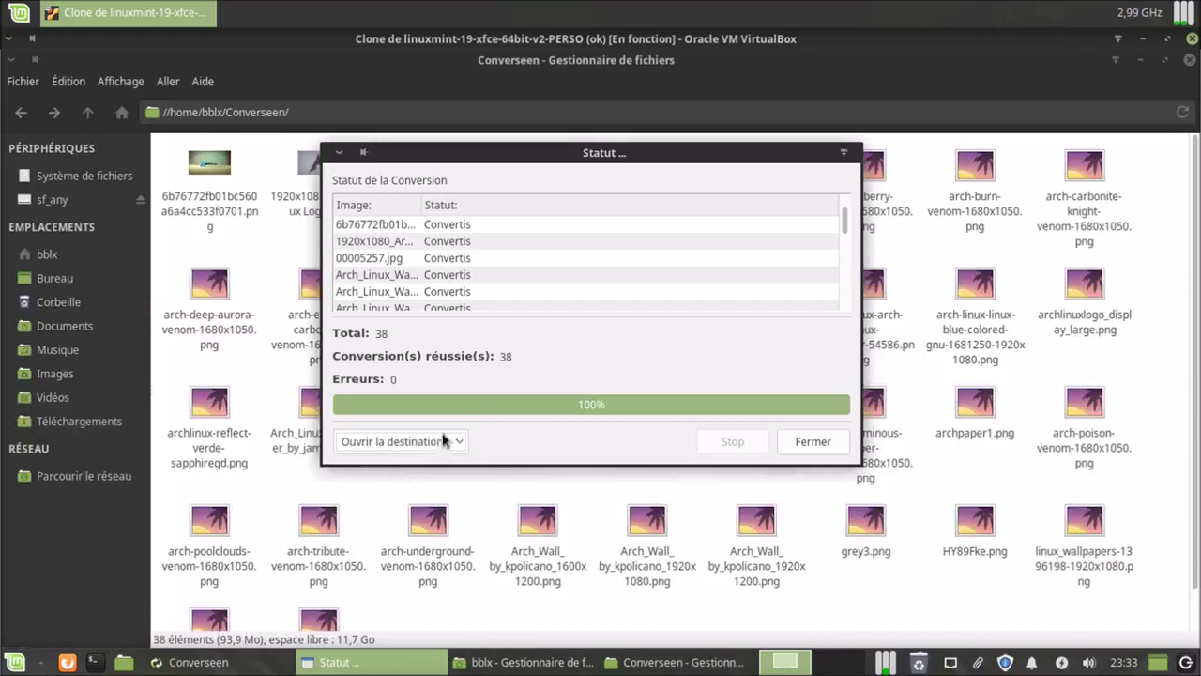
left_click(809, 439)
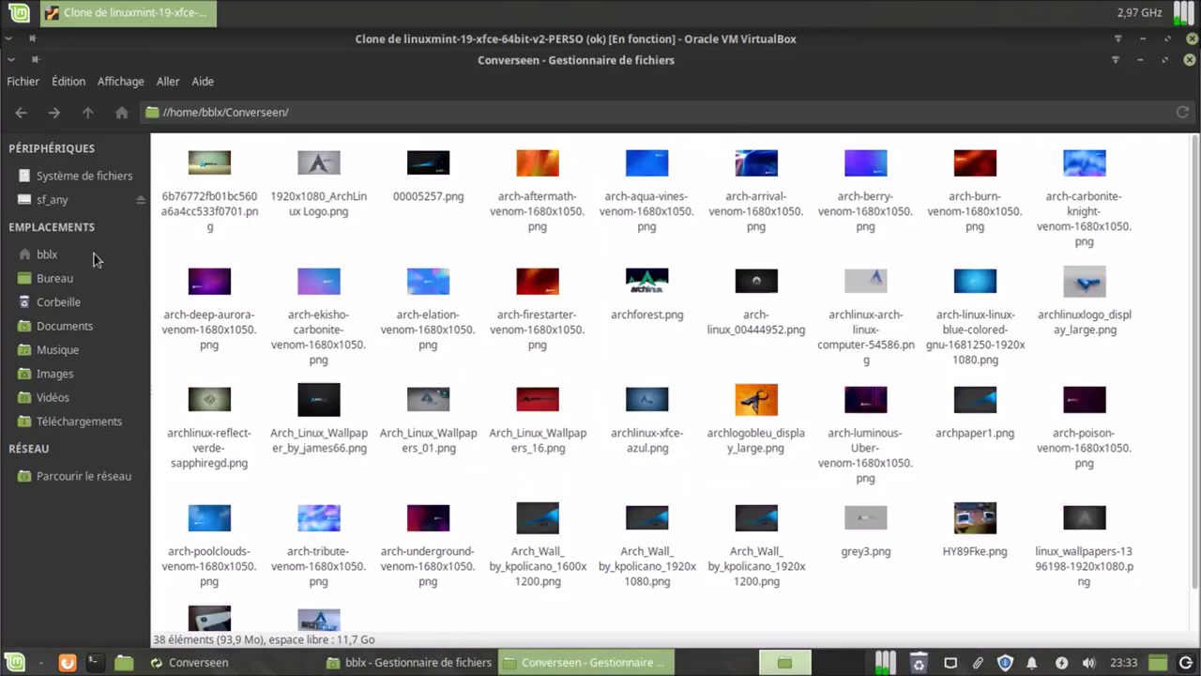
Compare the original images in Images/arch/jpg with the converted files in the home folder's Converseen folder.
left_click(59, 374)
double_click(185, 167)
double_click(185, 167)
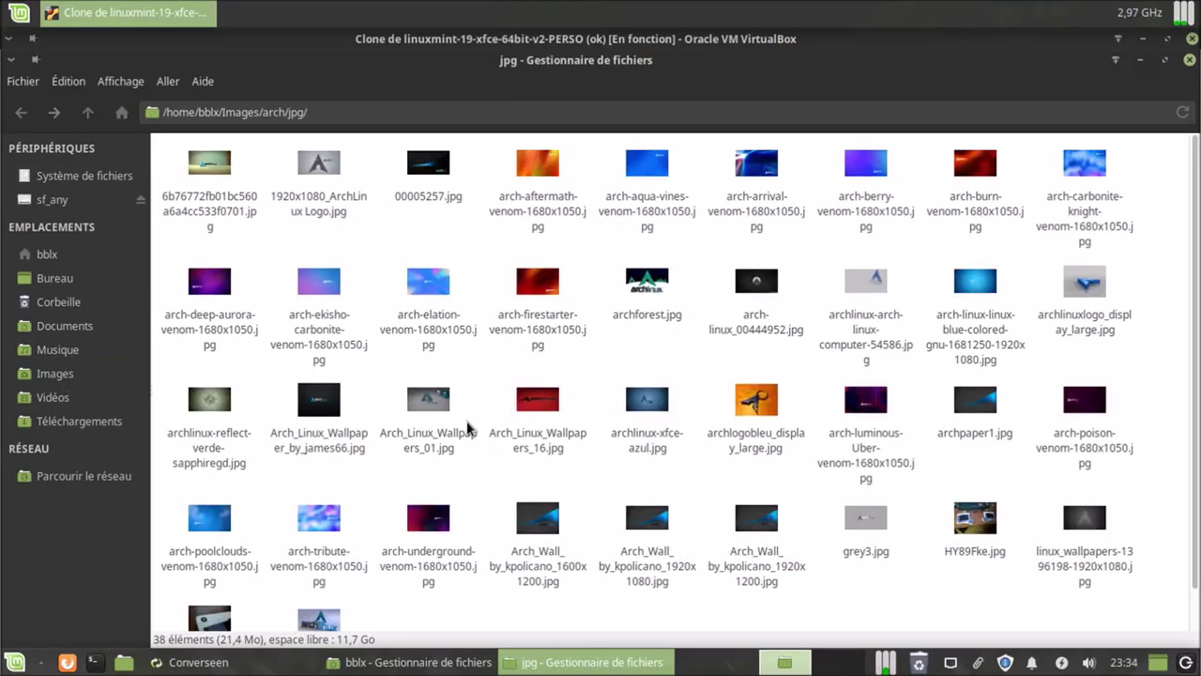
left_click(56, 255)
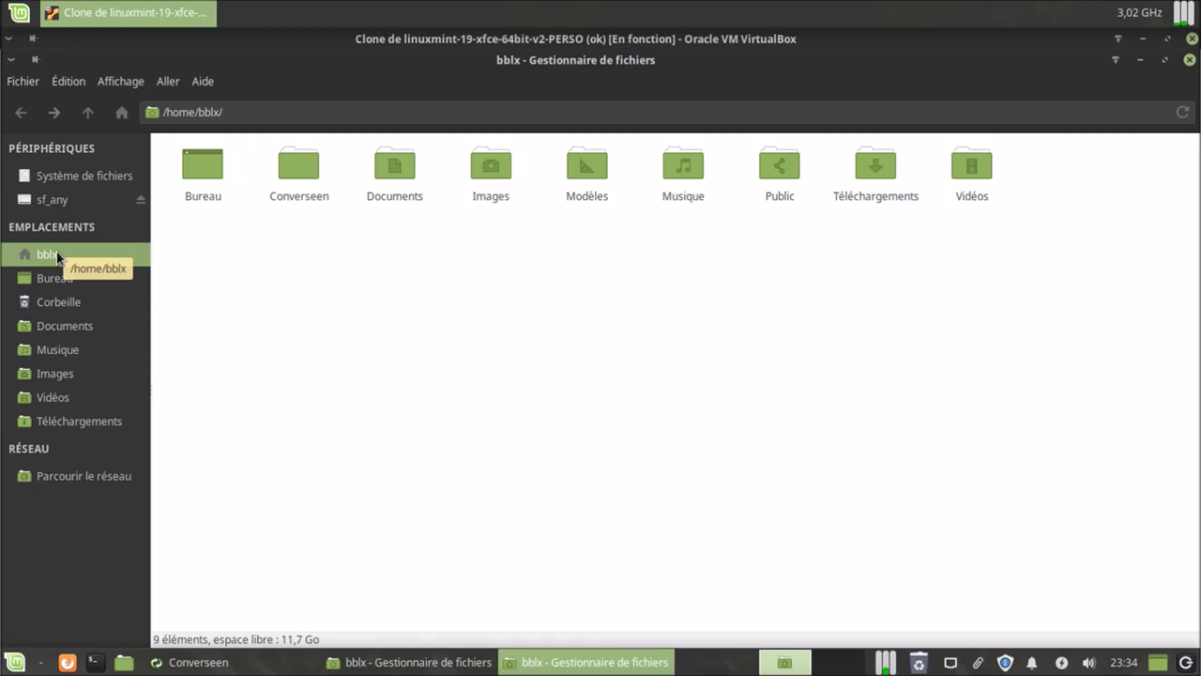
left_click(309, 176)
double_click(309, 177)
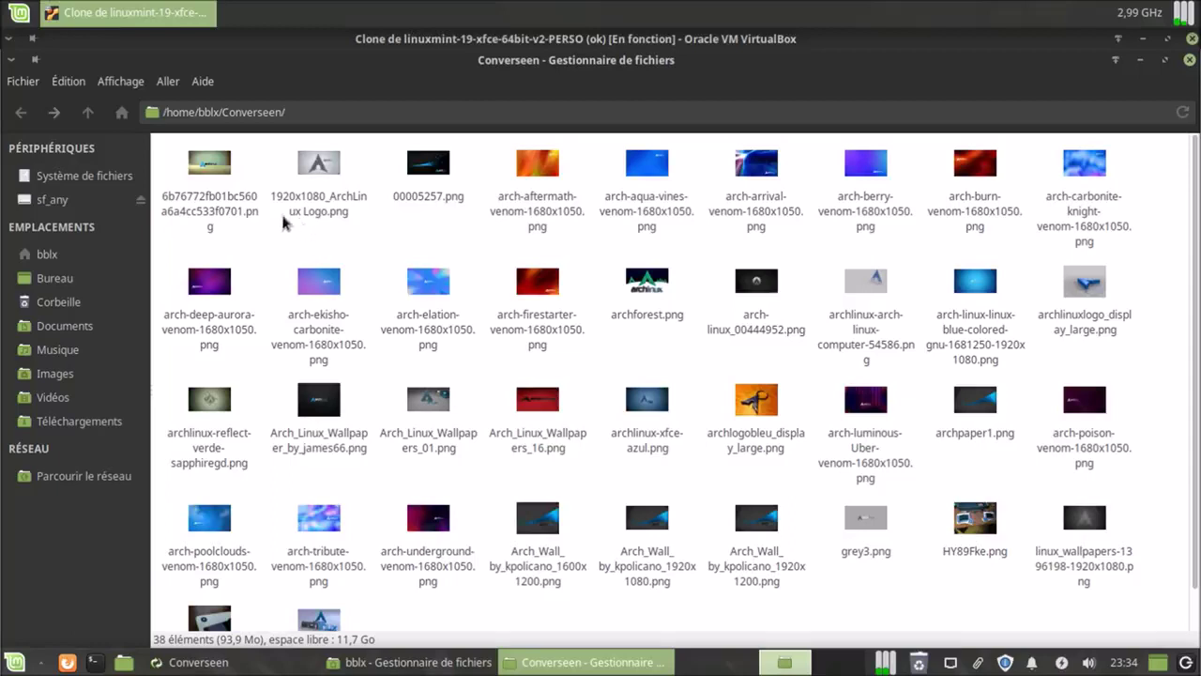
Move all the converted PNG files in the Converseen folder to the trash.
left_click_drag(171, 164, 1154, 624)
right_click(760, 402)
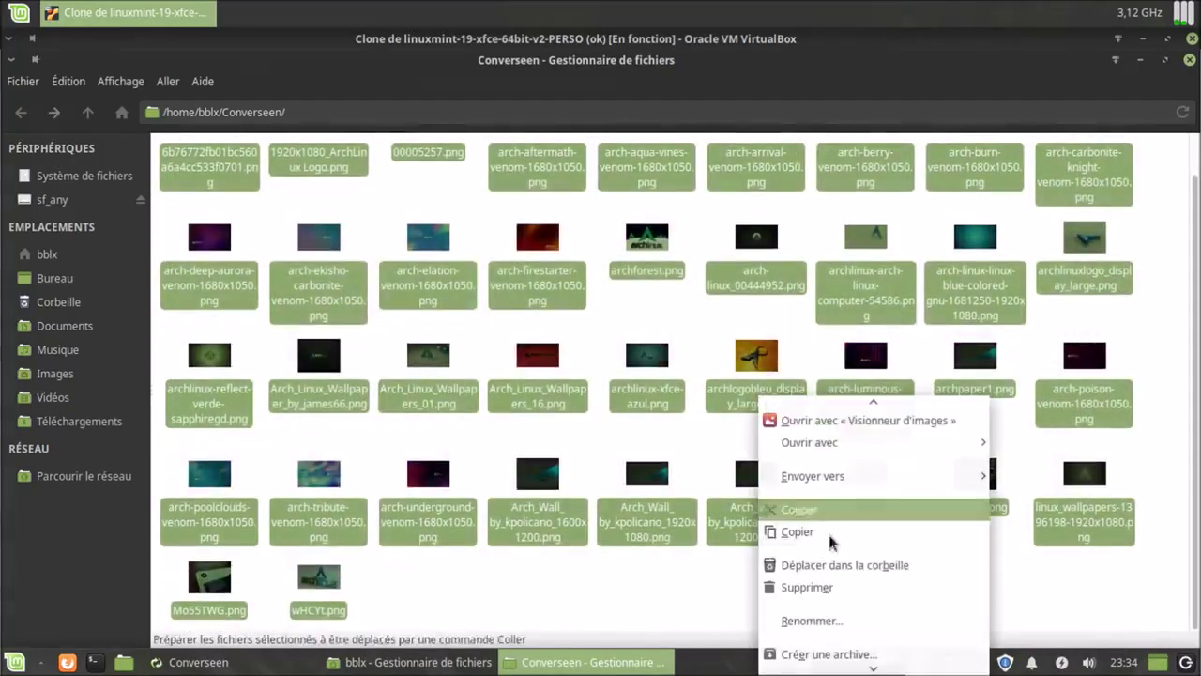
left_click(837, 564)
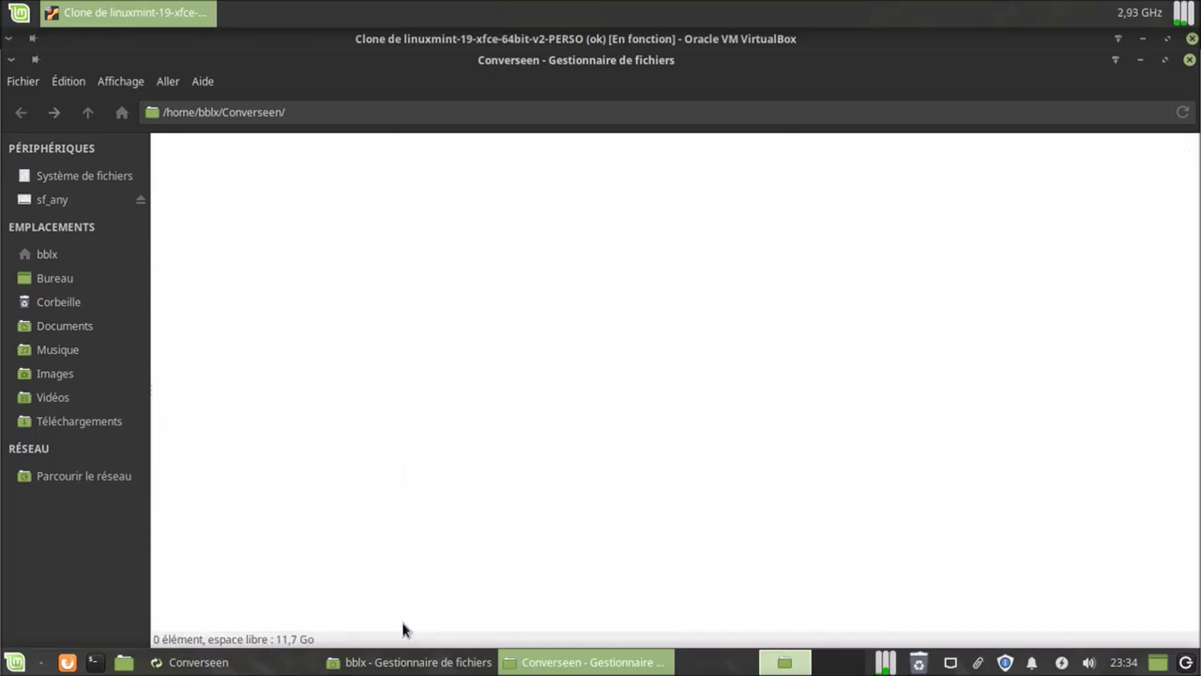
Switch back to Converseen, clear the image list and add the PNG files 1920_1080_white.png through New-Arch.png from /home/bblx/Images/arch/png.
left_click(250, 662)
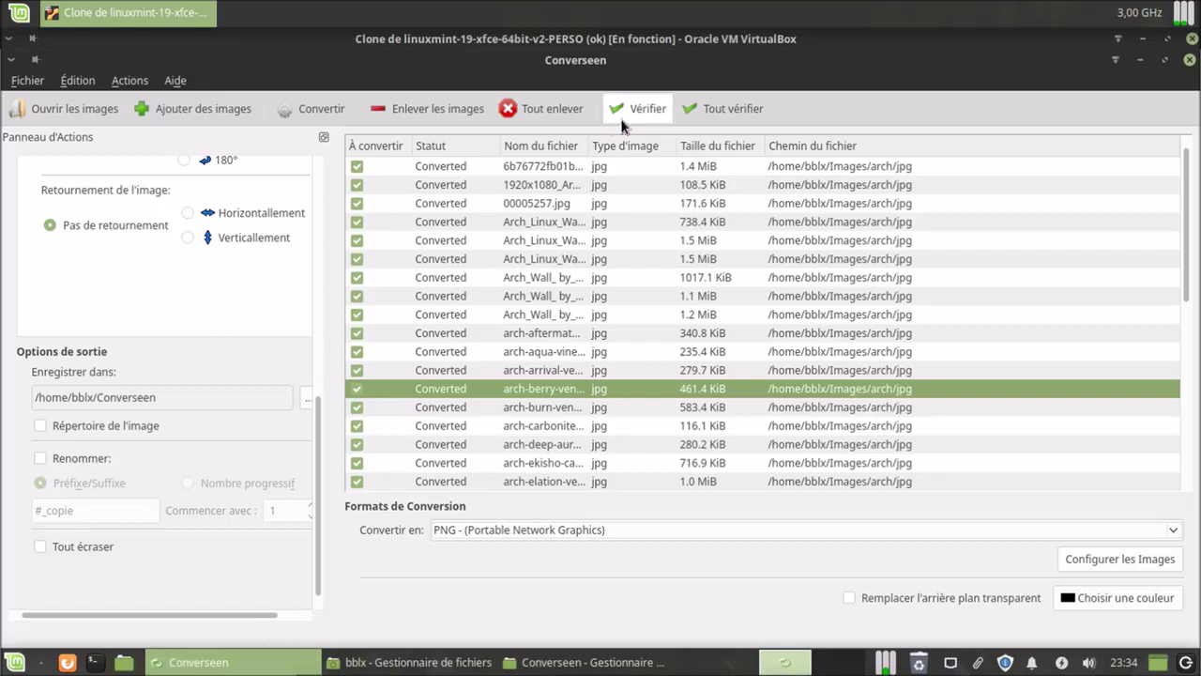
left_click(526, 109)
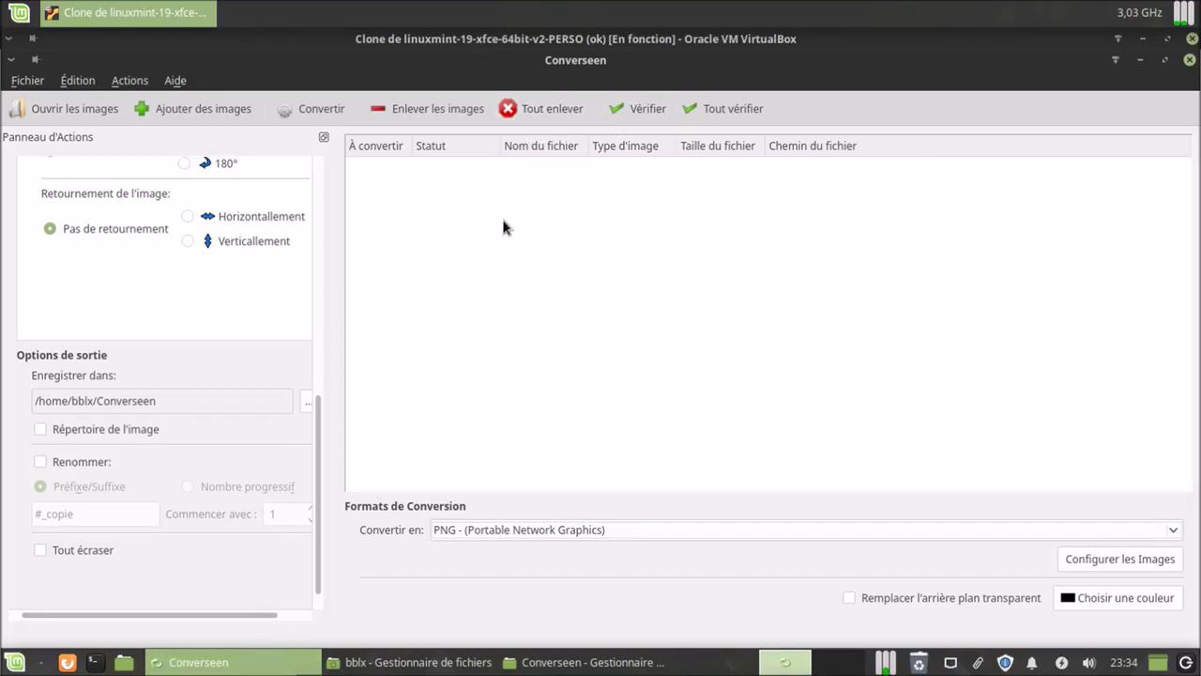
left_click(206, 112)
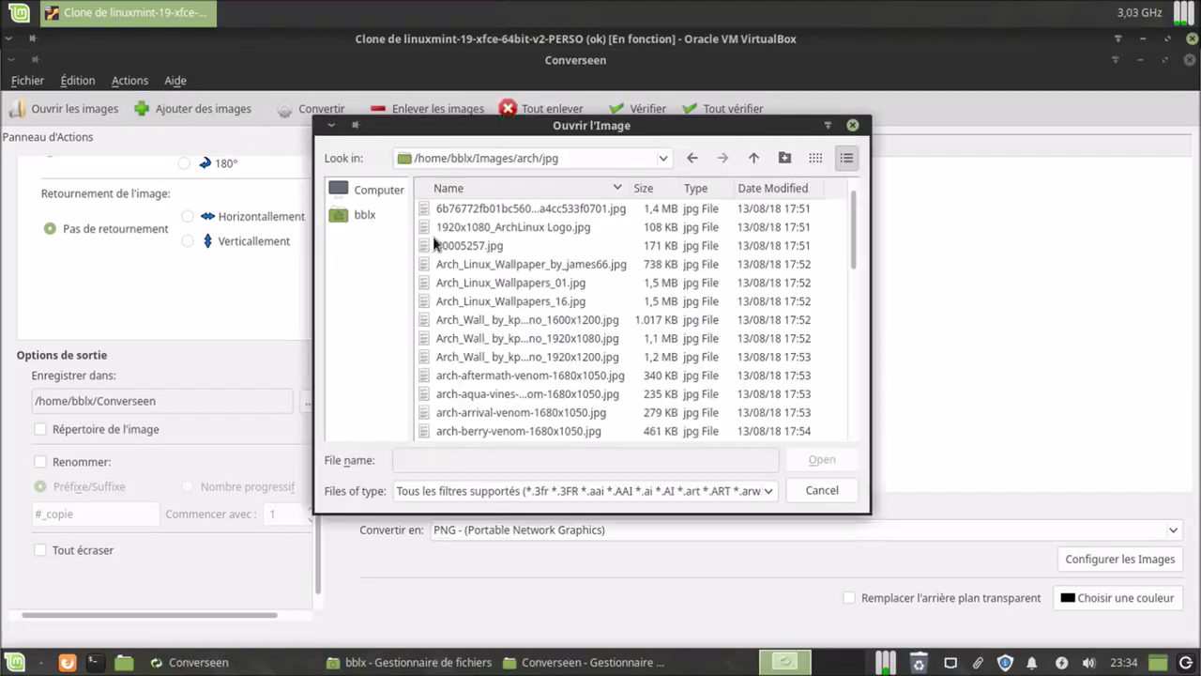
left_click(748, 161)
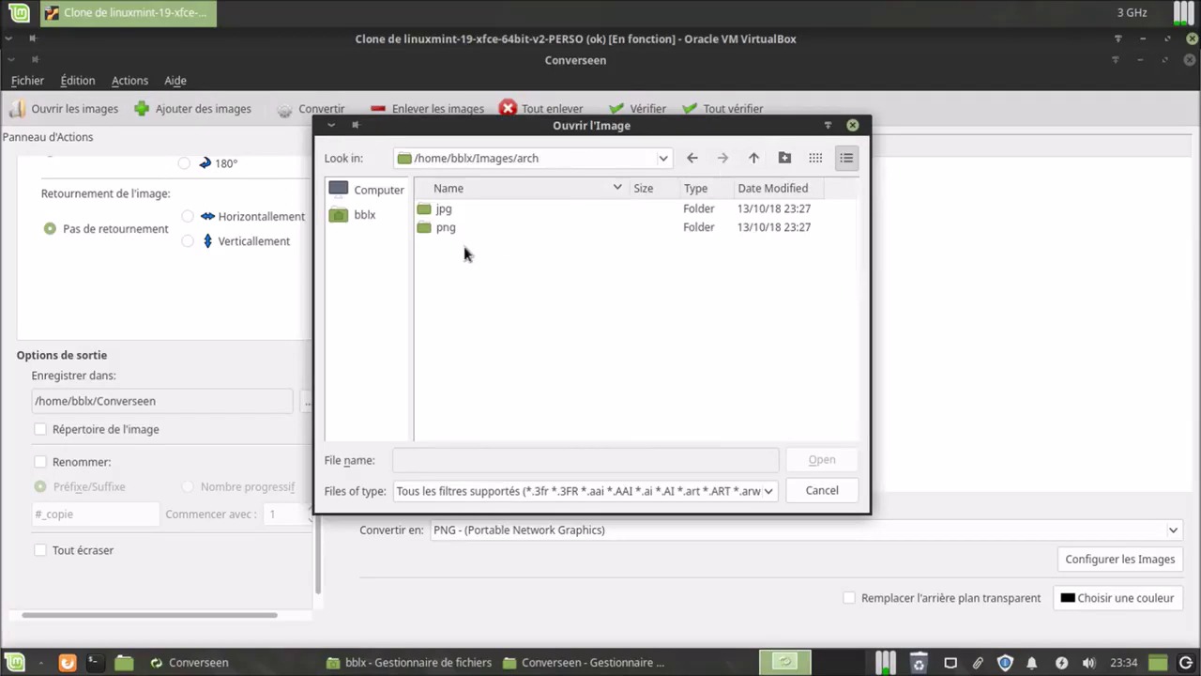
double_click(450, 230)
left_click(450, 216)
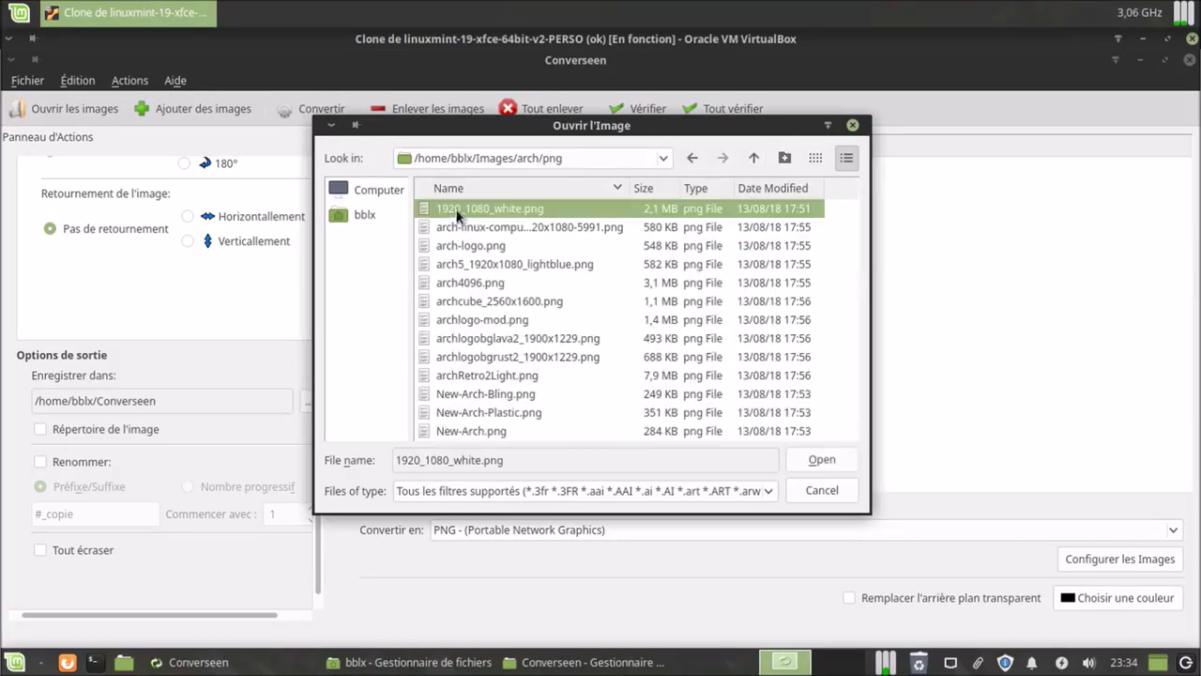
key("shift+Down")
key("shift+Down")
key("shift+Down")
key("shift+Down")
key("shift+Down")
key("shift+Down")
key("shift+Down")
key("shift+Down")
key("shift+Down")
key("shift+Down")
key("shift+Down")
key("shift+Down")
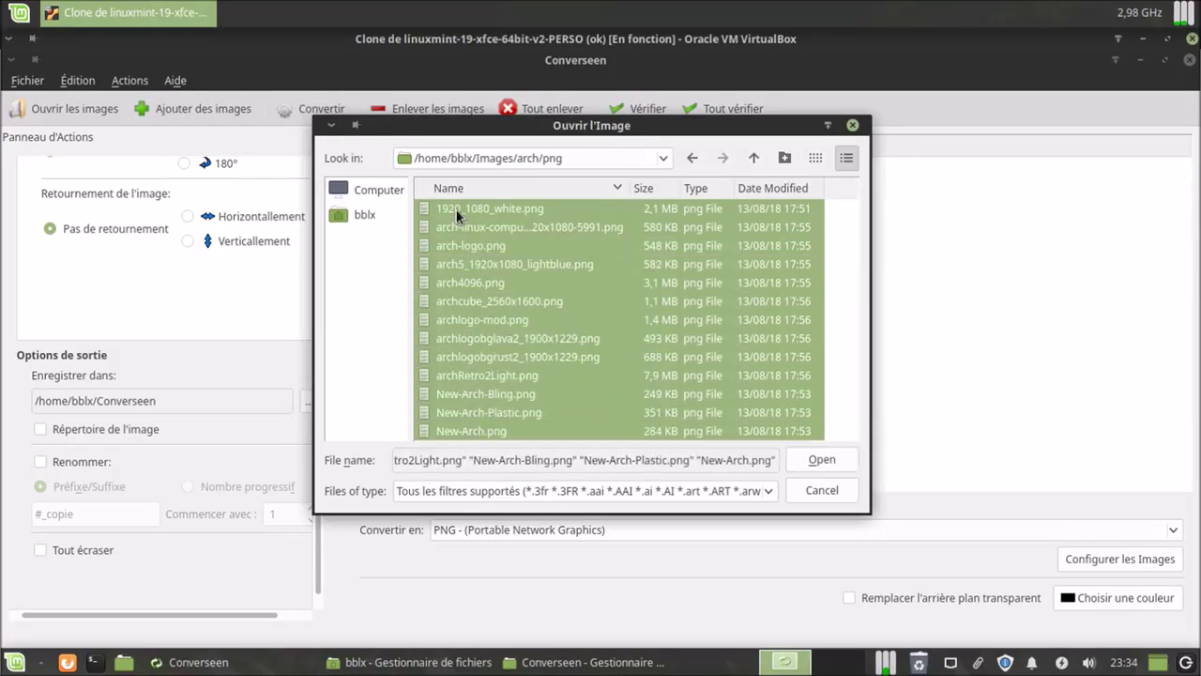
left_click(814, 461)
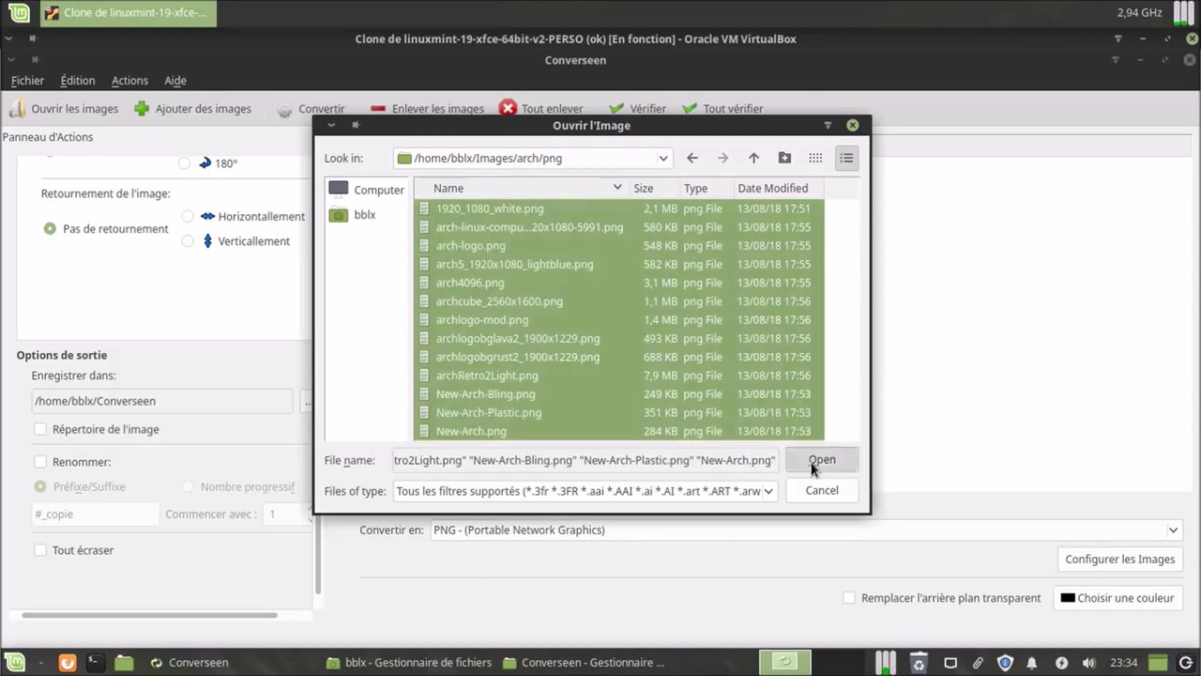
Mark all the listed PNG images and convert them to the JPG (Joint Photographic Experts Group JFIF) format.
left_click(718, 113)
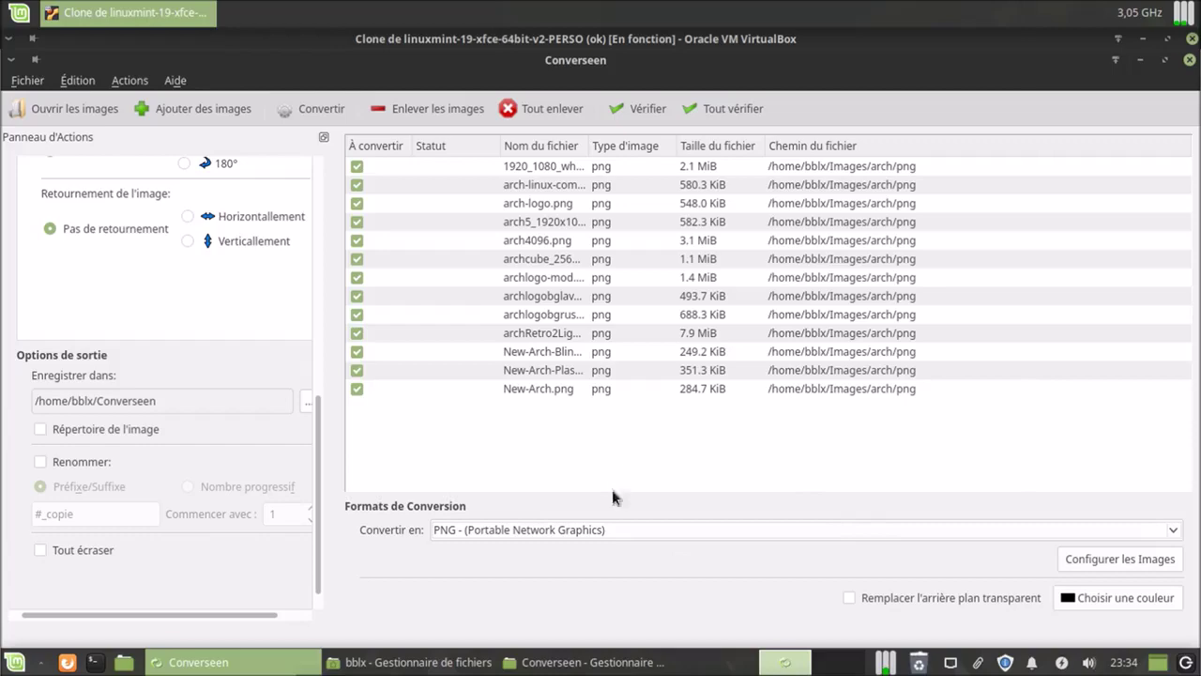
left_click(618, 531)
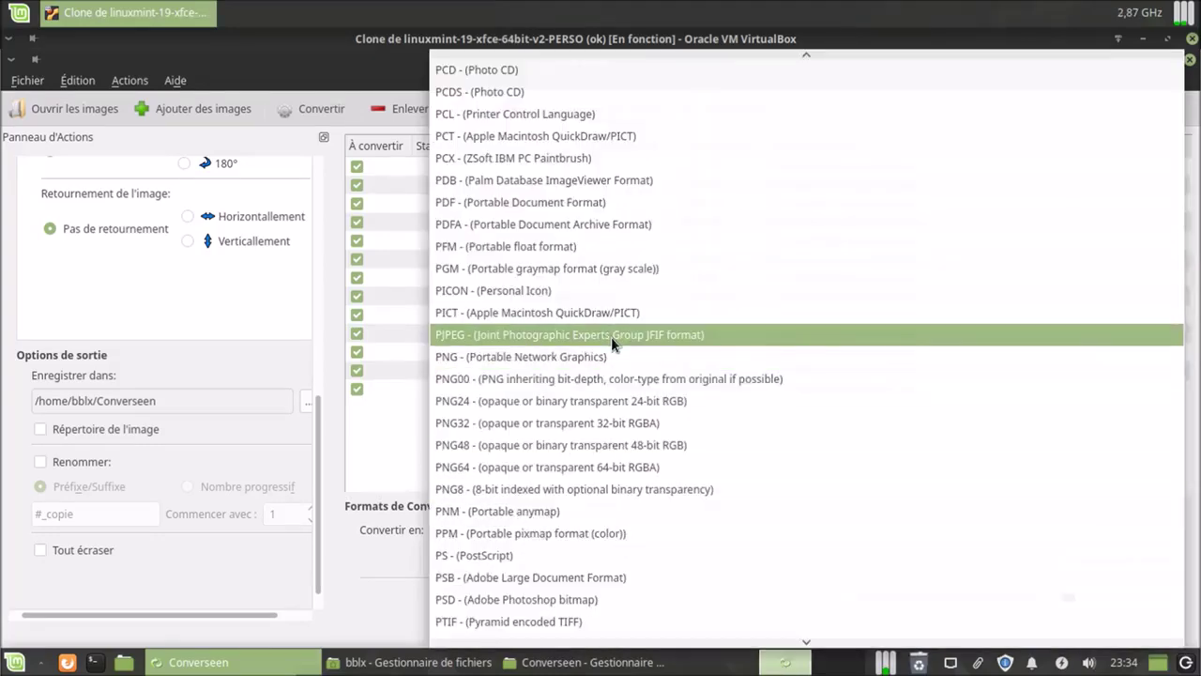
scroll(611, 337, "up", 10)
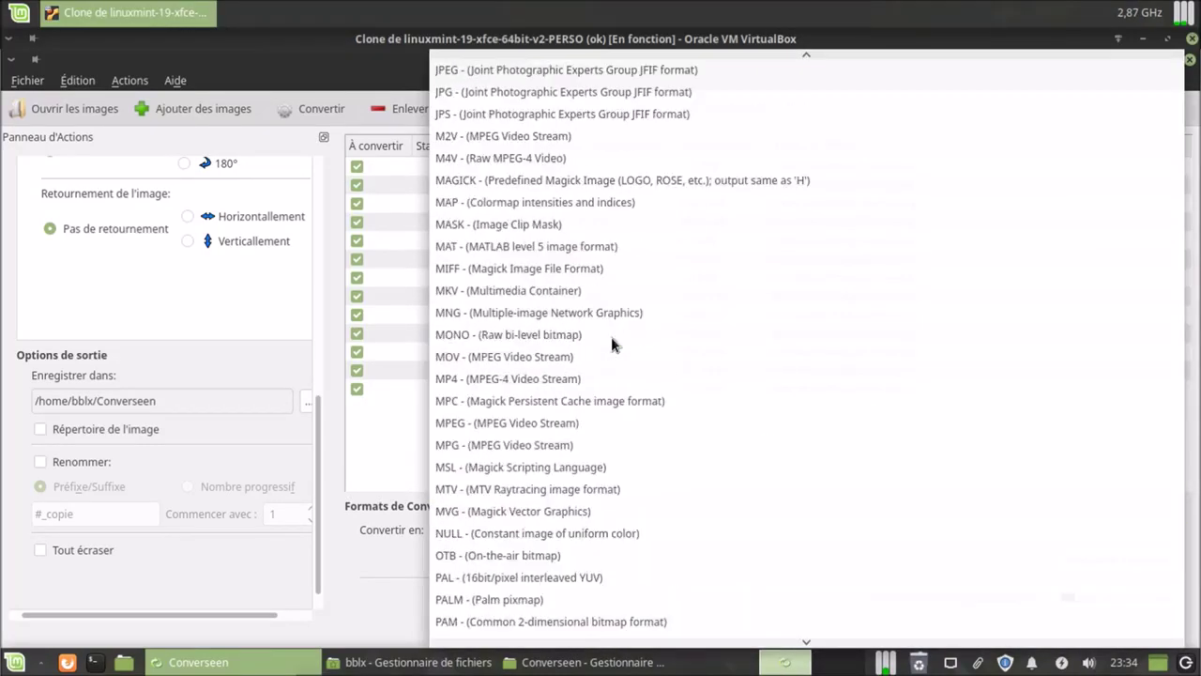
left_click(541, 71)
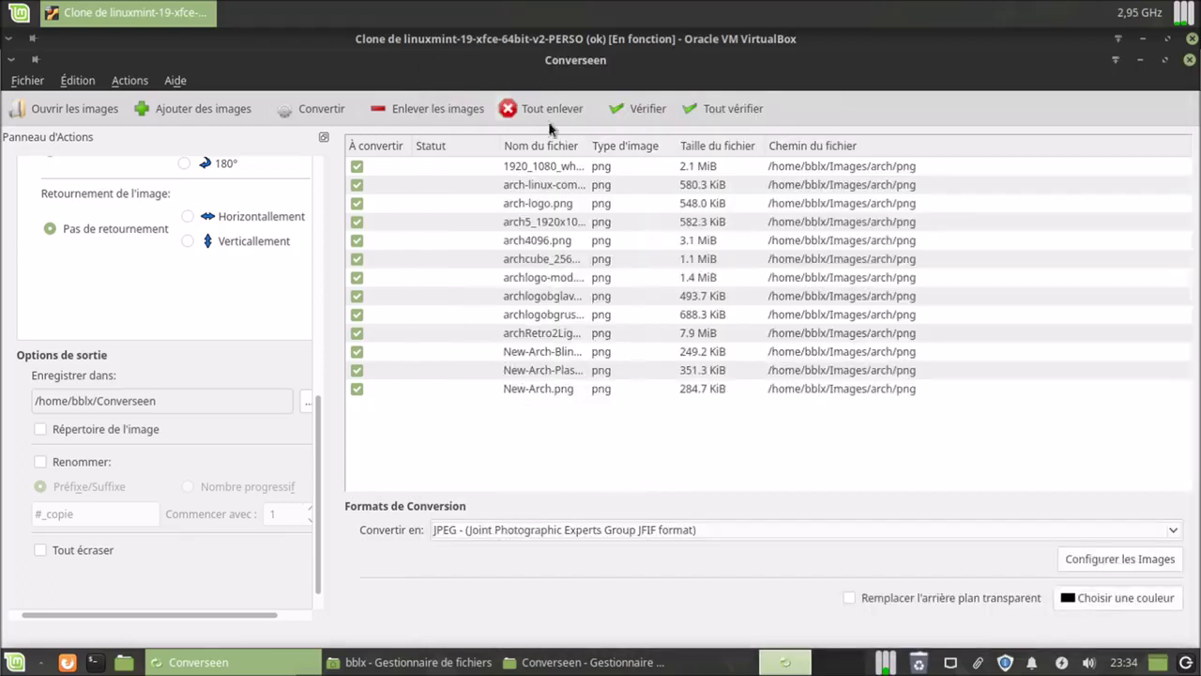
left_click(769, 529)
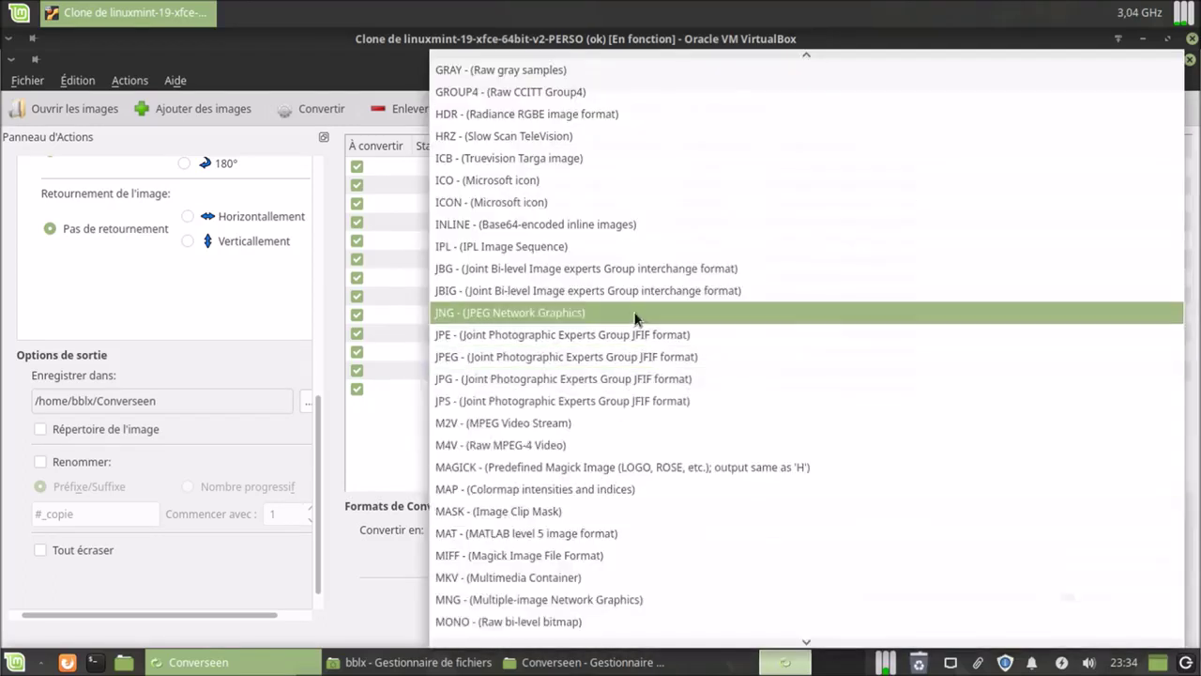
left_click(610, 380)
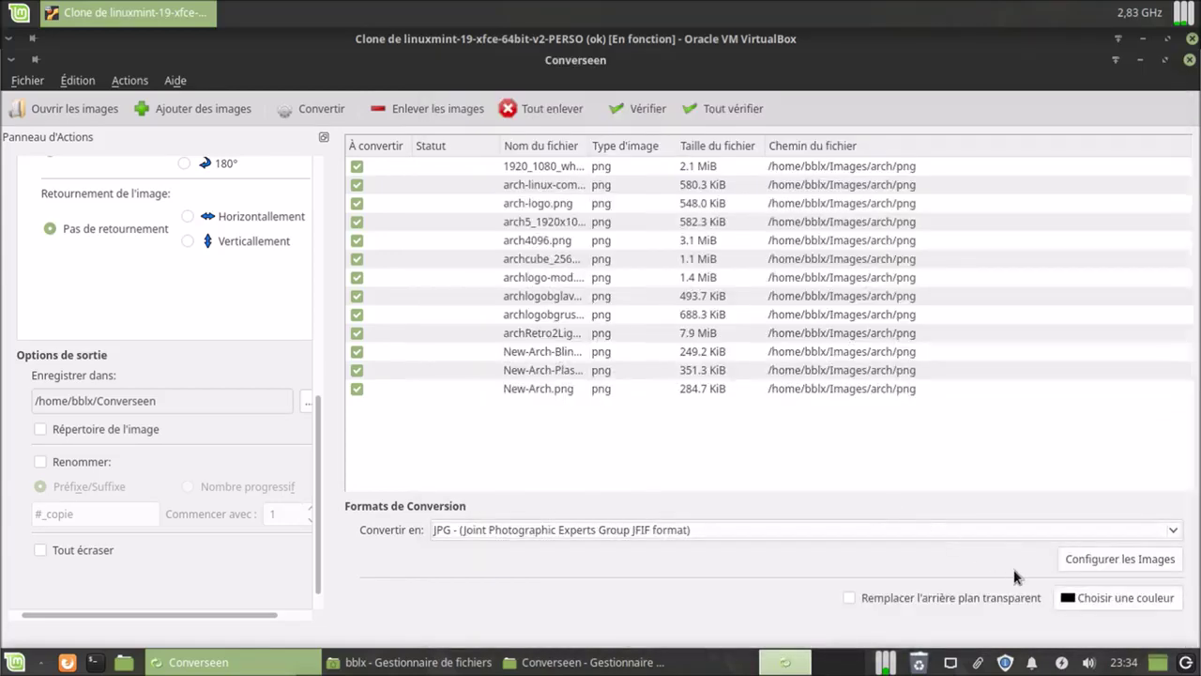
left_click(322, 110)
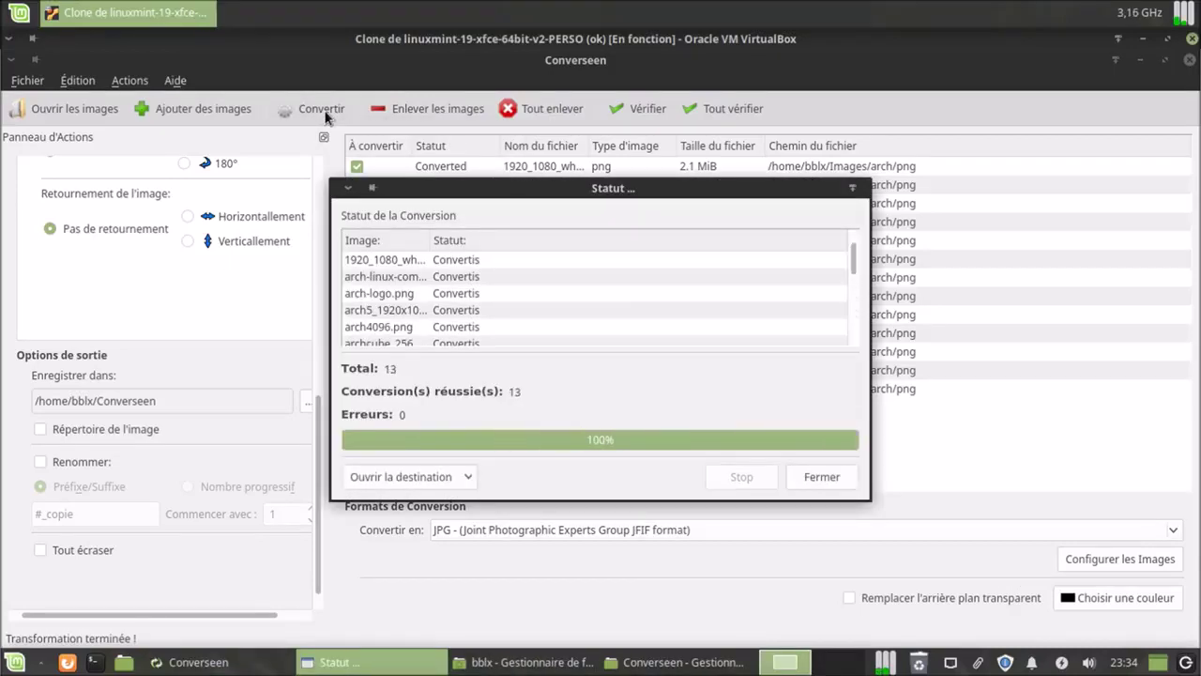
Open the conversion's destination folder /home/bblx/Converseen and dismiss the conversion status window.
left_click(470, 482)
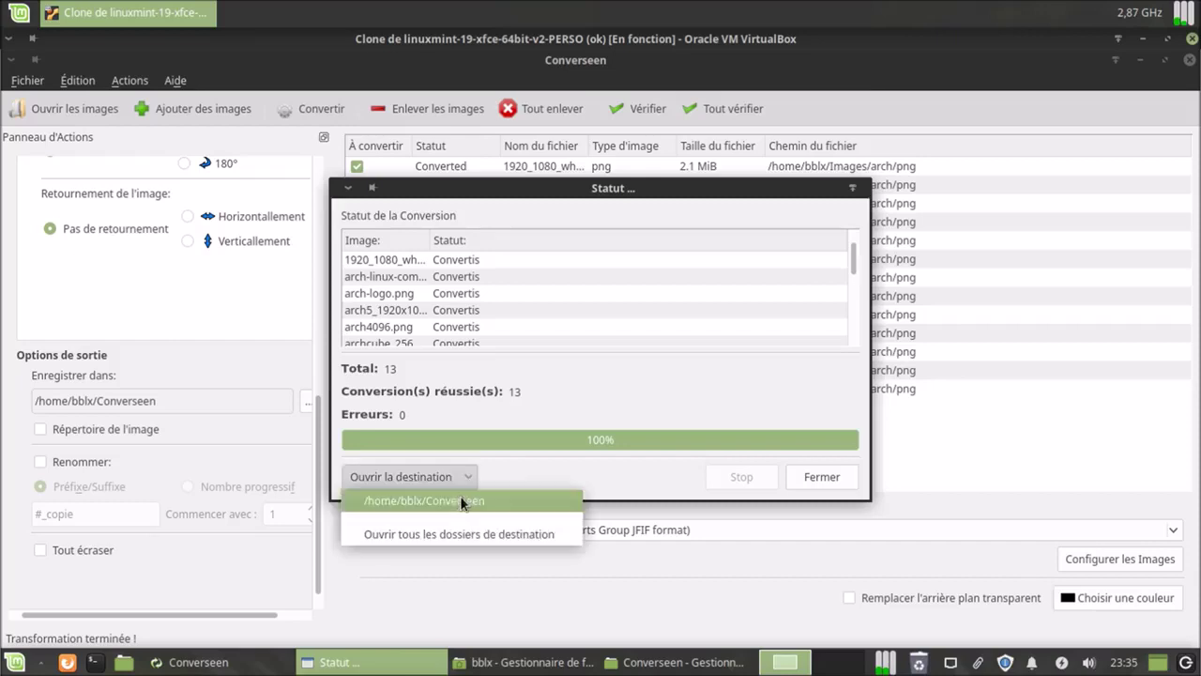
left_click(462, 499)
left_click_drag(538, 196, 701, 246)
left_click(982, 530)
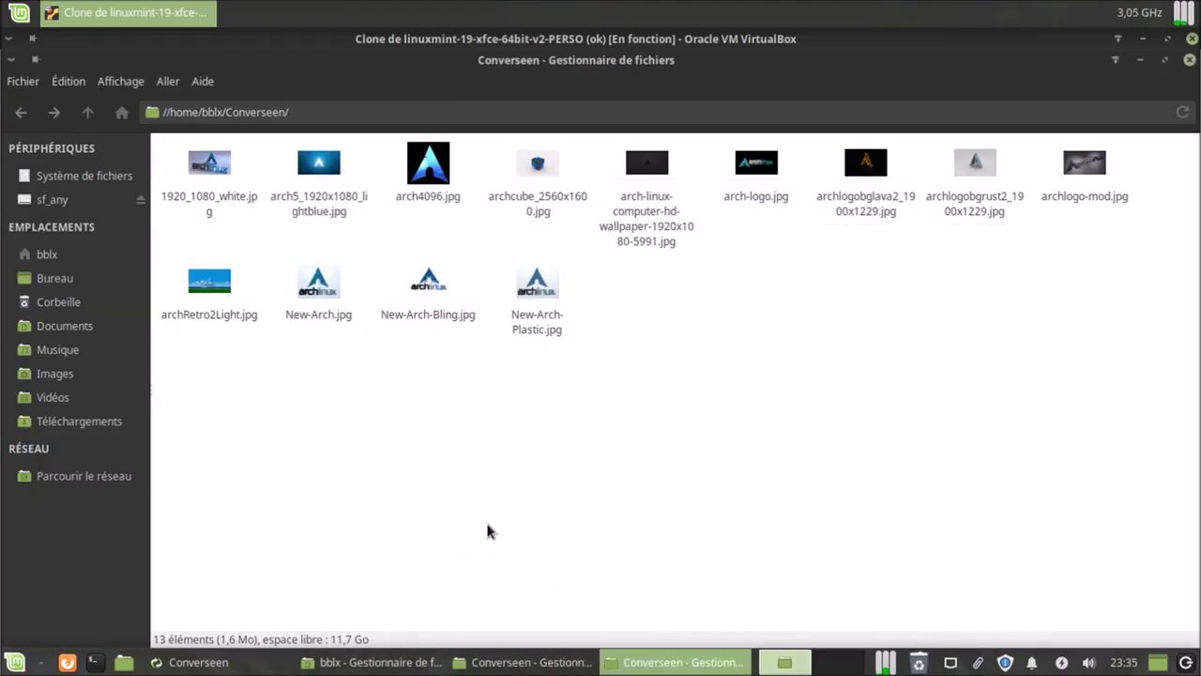
Check the combined size of all the original PNG images in Images/arch/png.
left_click(63, 375)
double_click(179, 167)
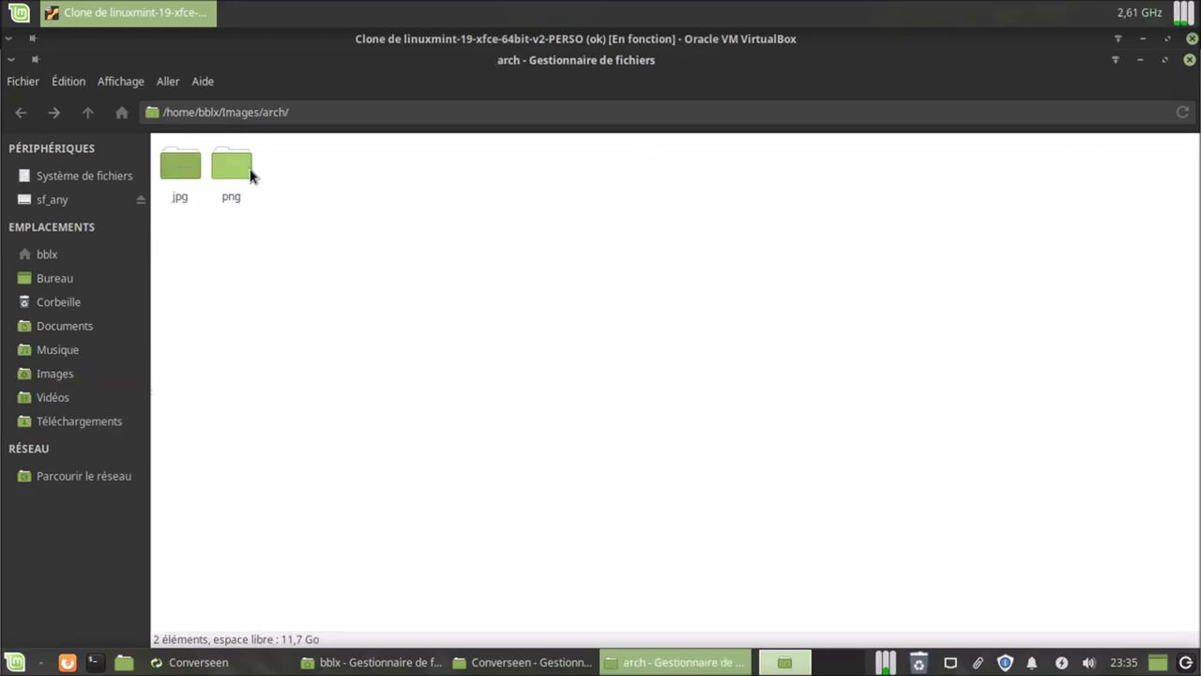
double_click(231, 165)
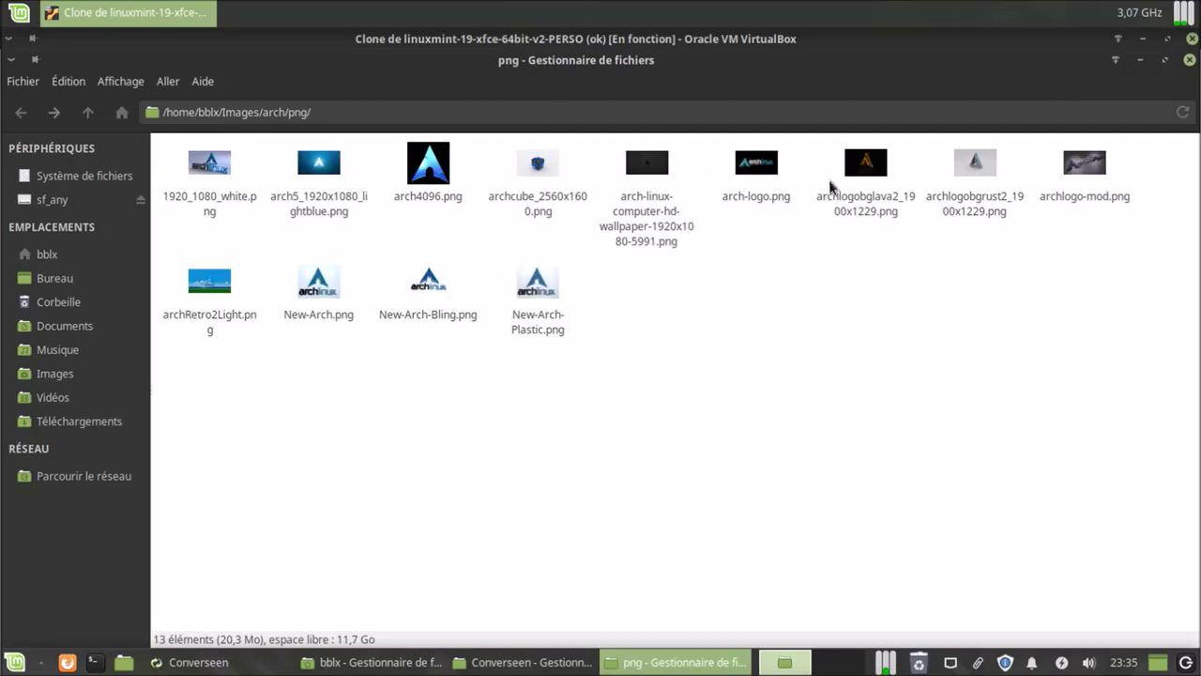
left_click_drag(200, 381, 1130, 176)
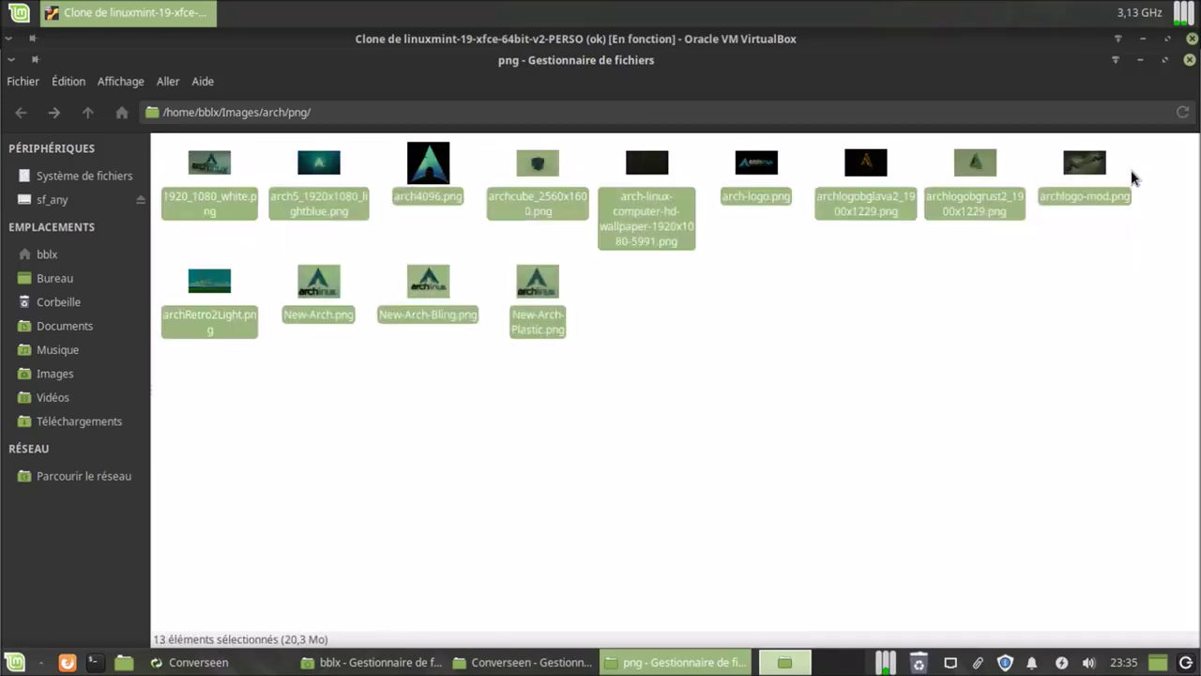
Select all the converted JPG files in the home folder's Converseen folder and move them to the trash.
left_click(35, 254)
double_click(298, 169)
left_click_drag(192, 380, 1088, 152)
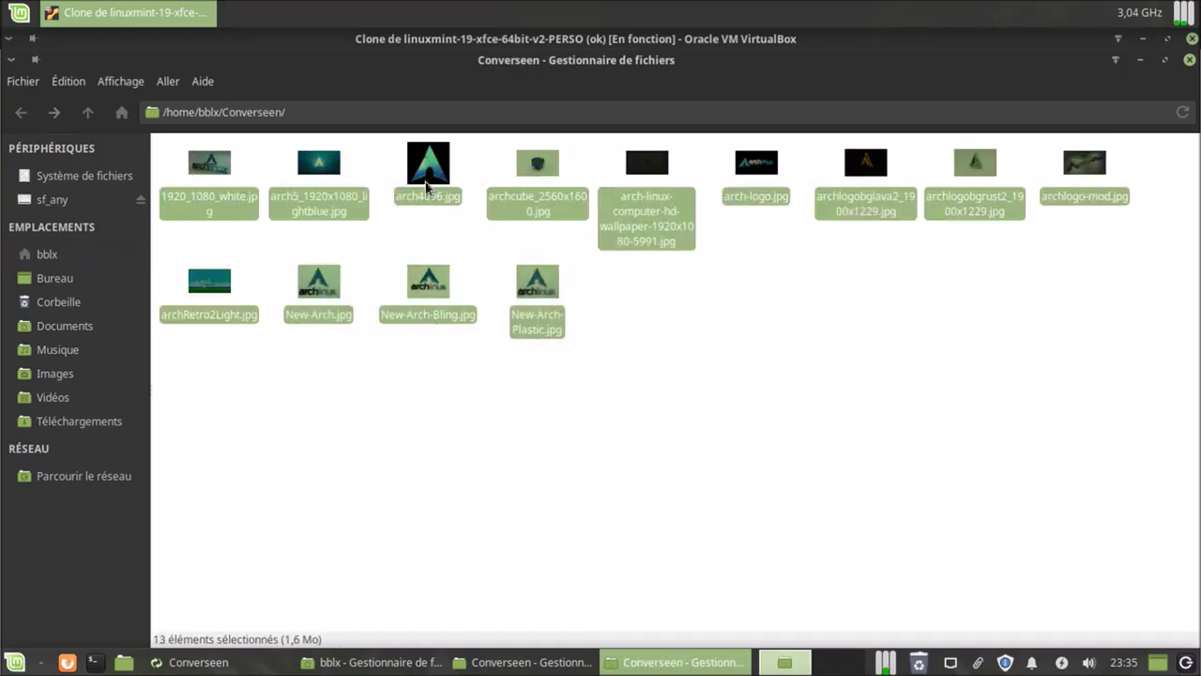
right_click(428, 185)
left_click(487, 338)
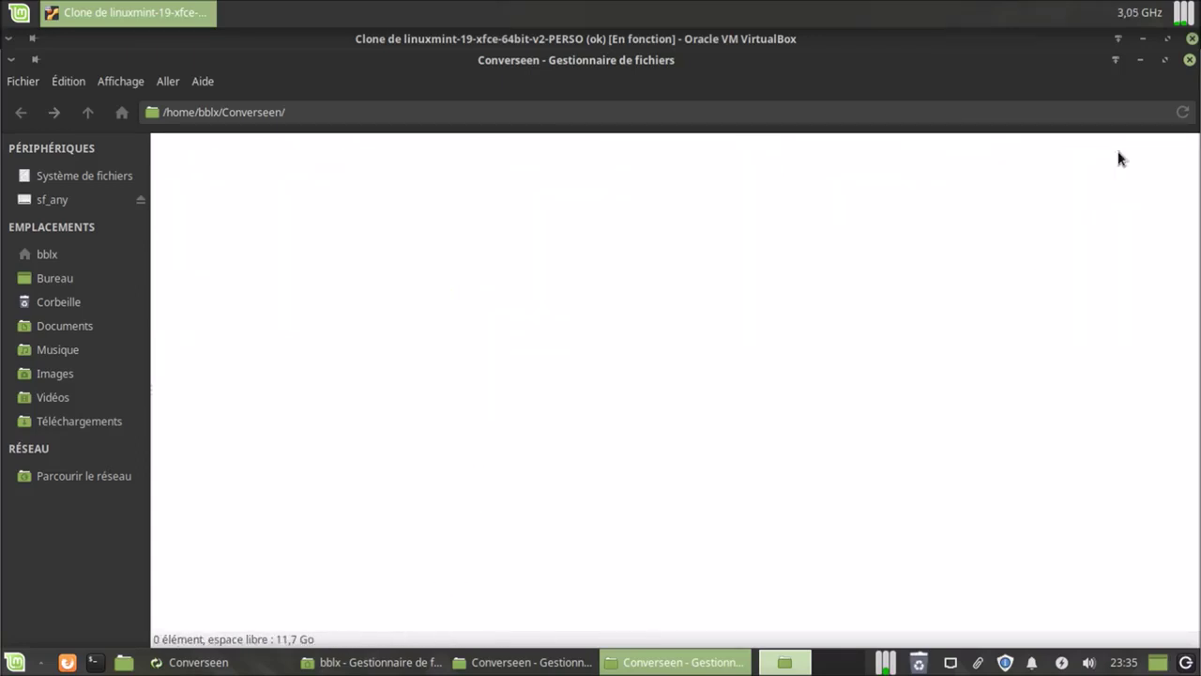
Close all the open file manager windows and return to Converseen.
left_click(1189, 60)
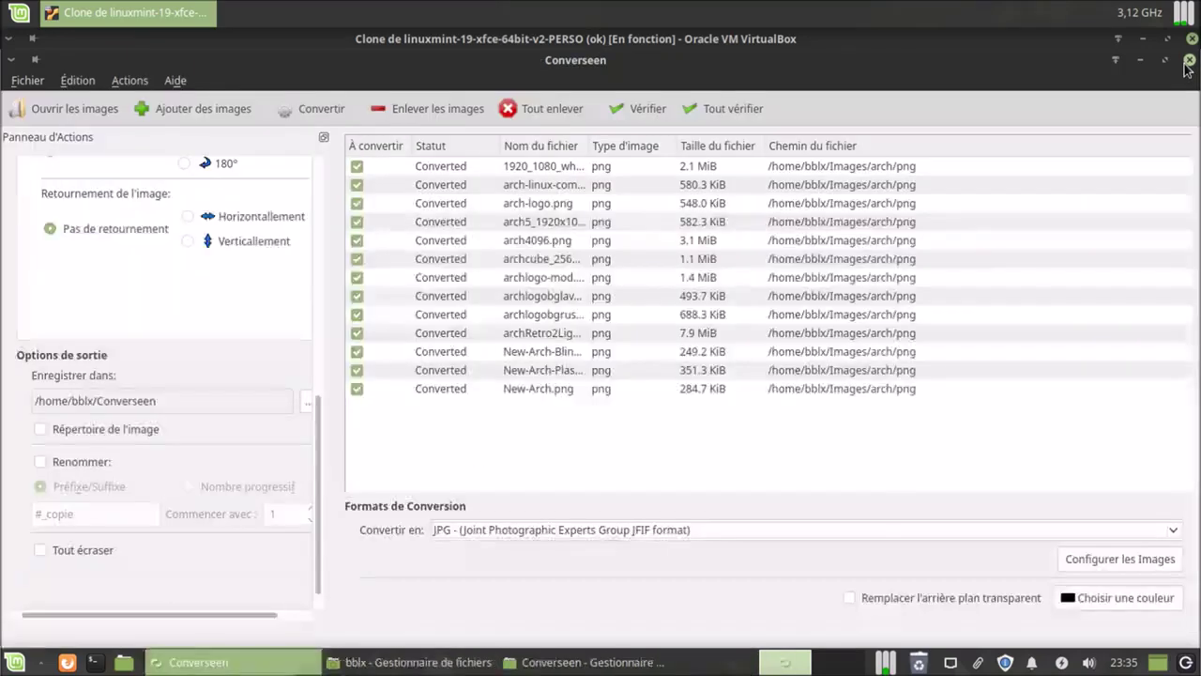
left_click(561, 658)
left_click(1189, 60)
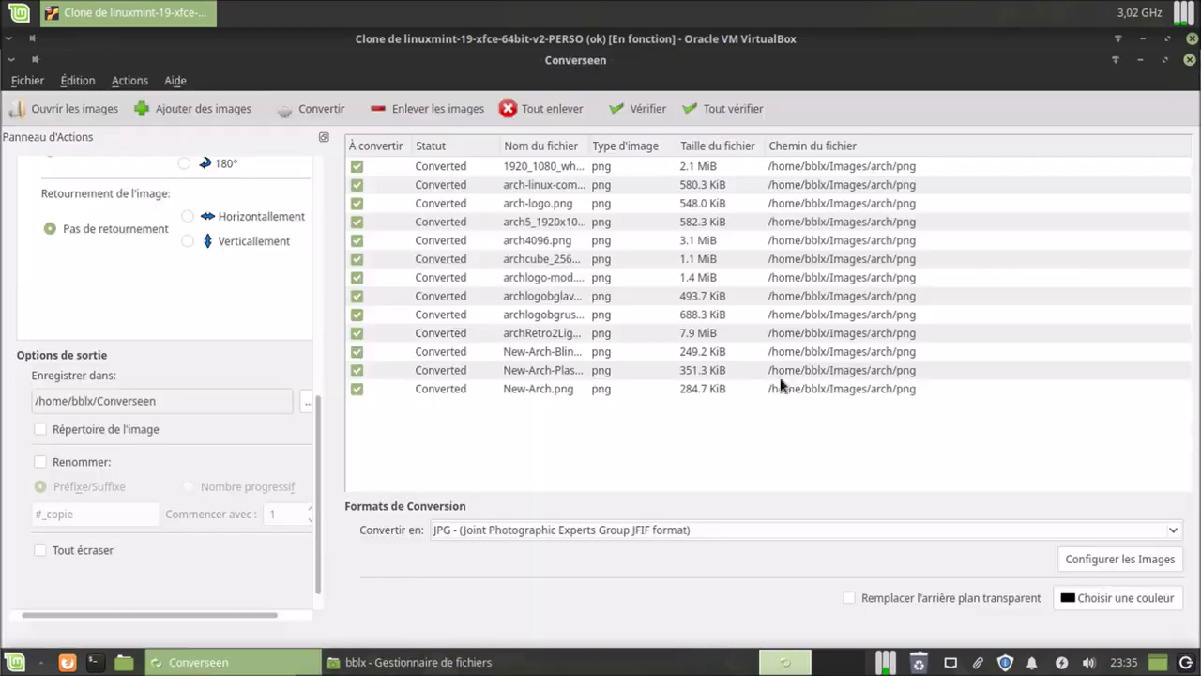
left_click(461, 659)
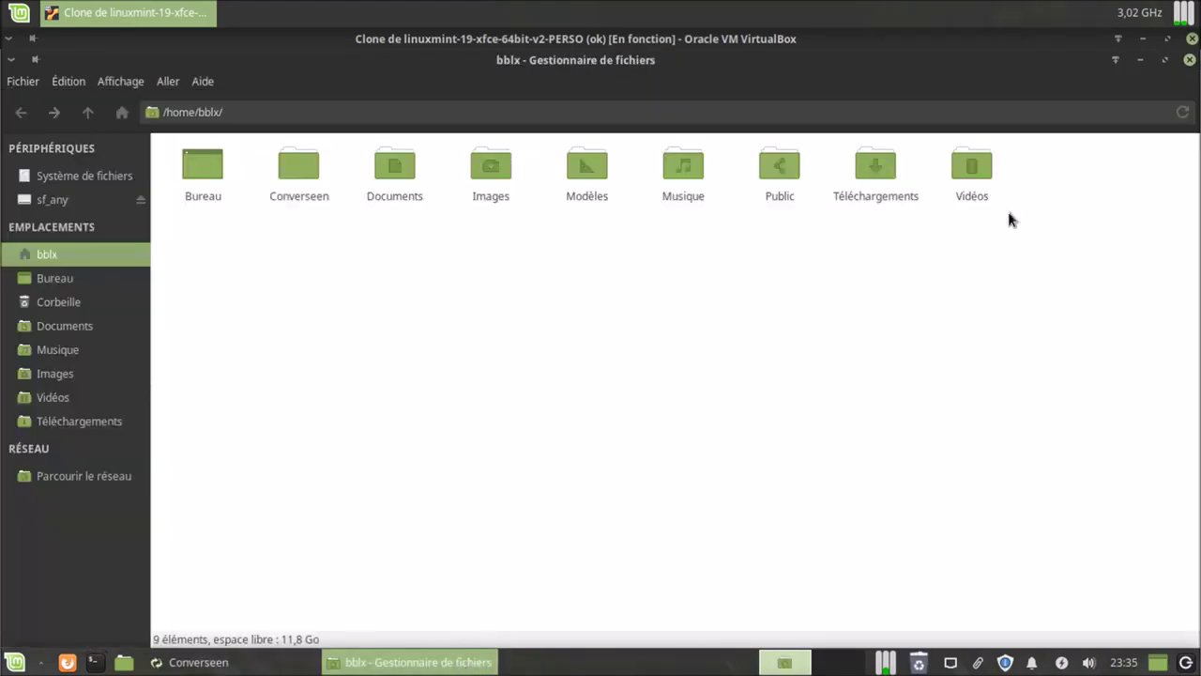
left_click(1189, 60)
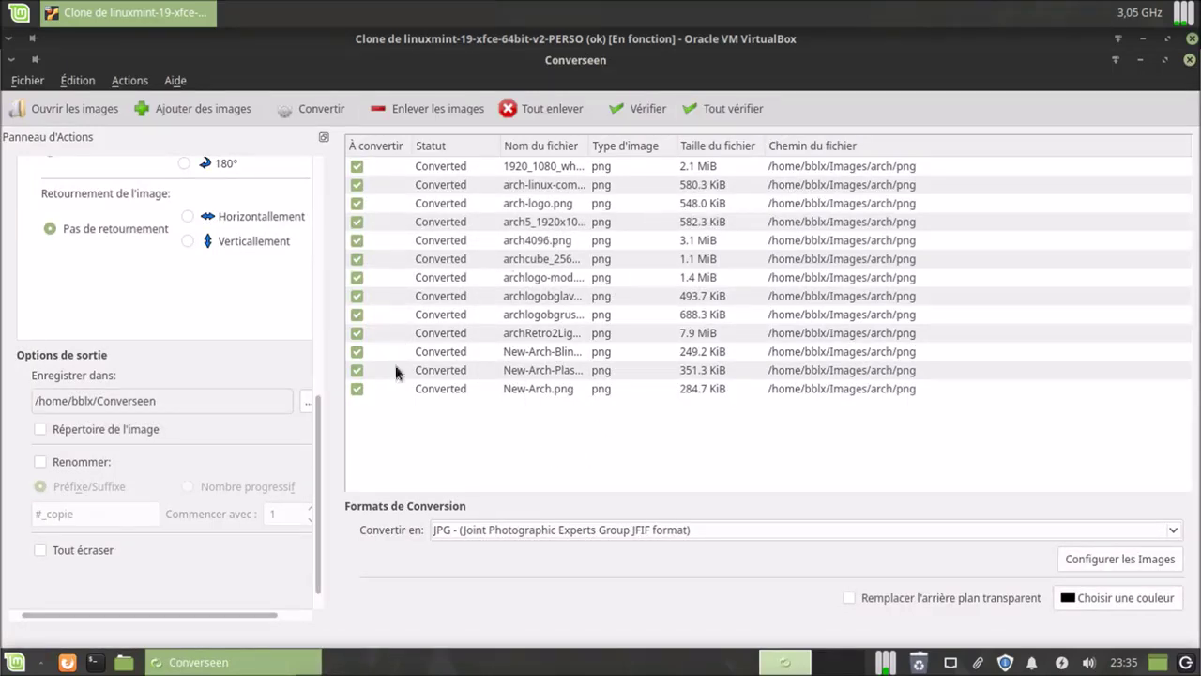
Enable image scaling in the dimension settings and set both width and height to 50 %.
left_click_drag(319, 402, 331, 178)
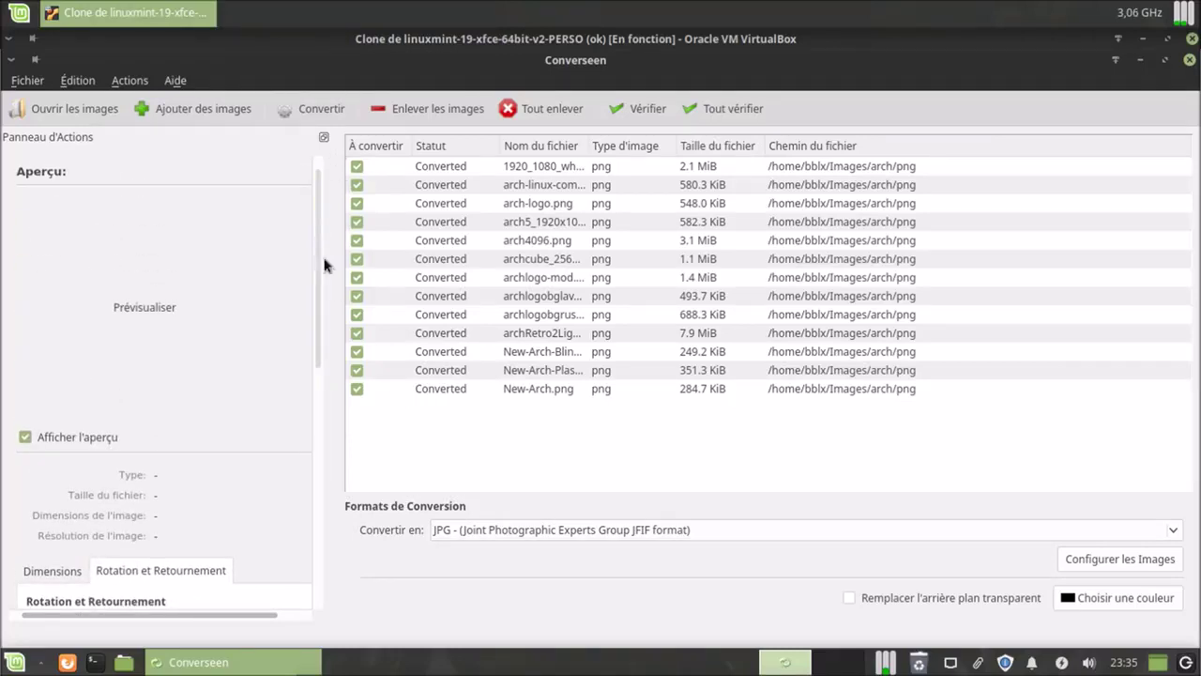
left_click_drag(321, 276, 319, 397)
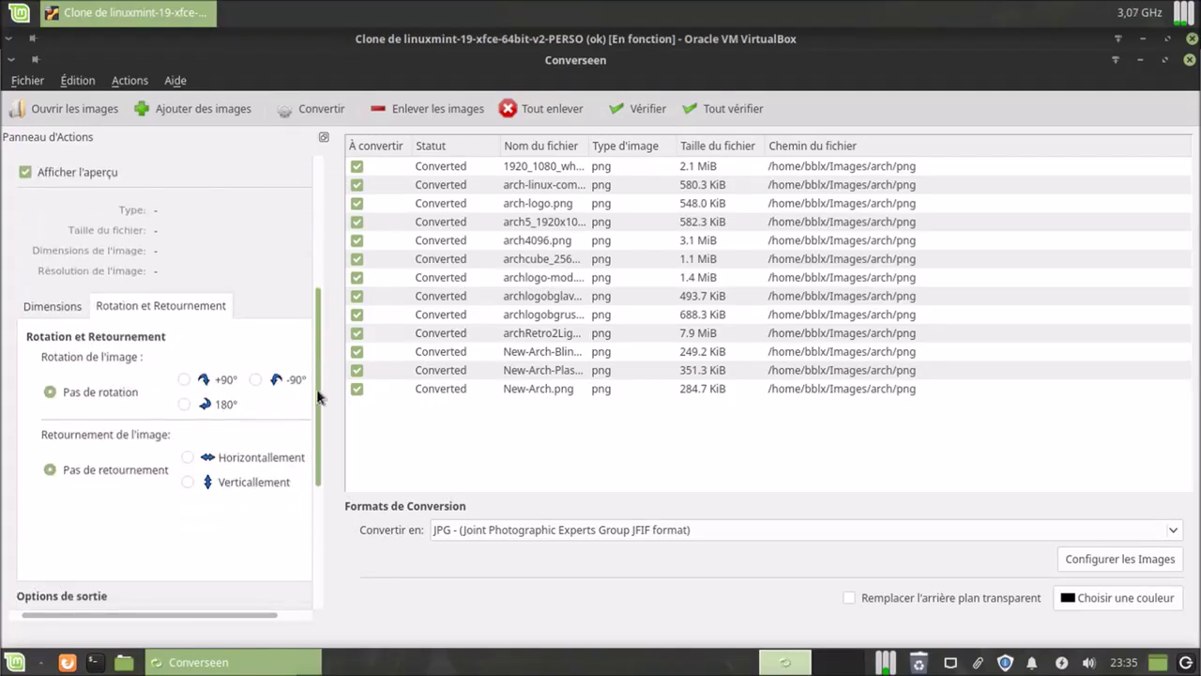
left_click(34, 309)
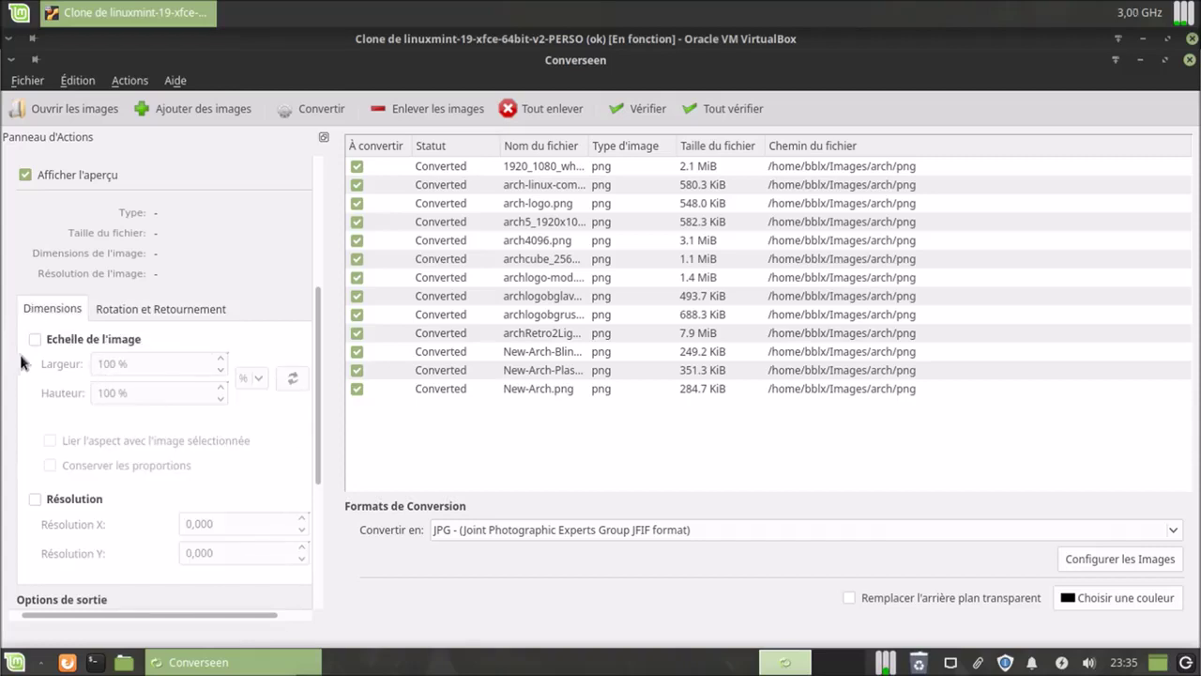
left_click(35, 340)
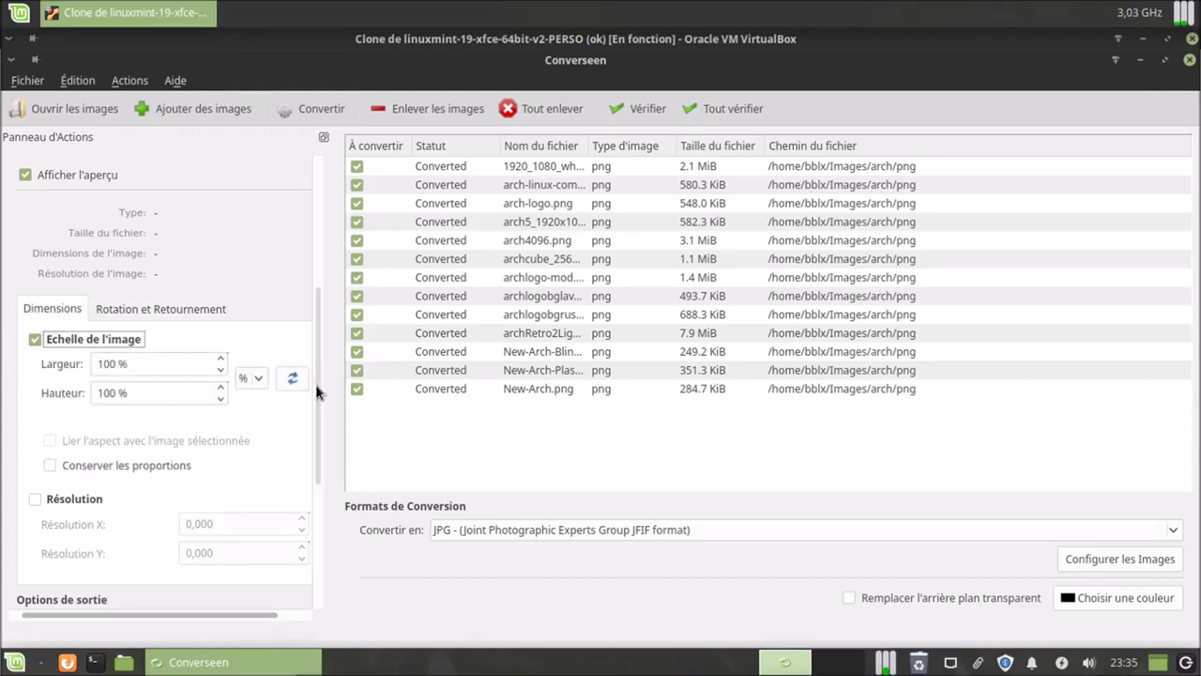
scroll(317, 392, "down", 2)
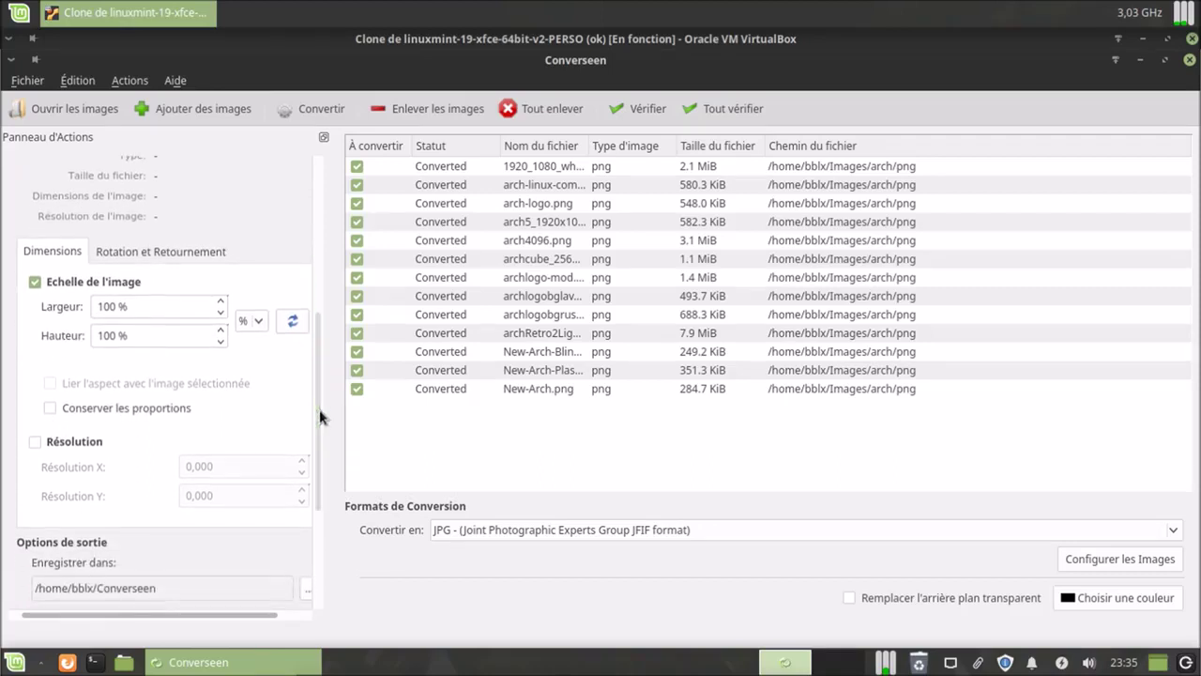
left_click(222, 314)
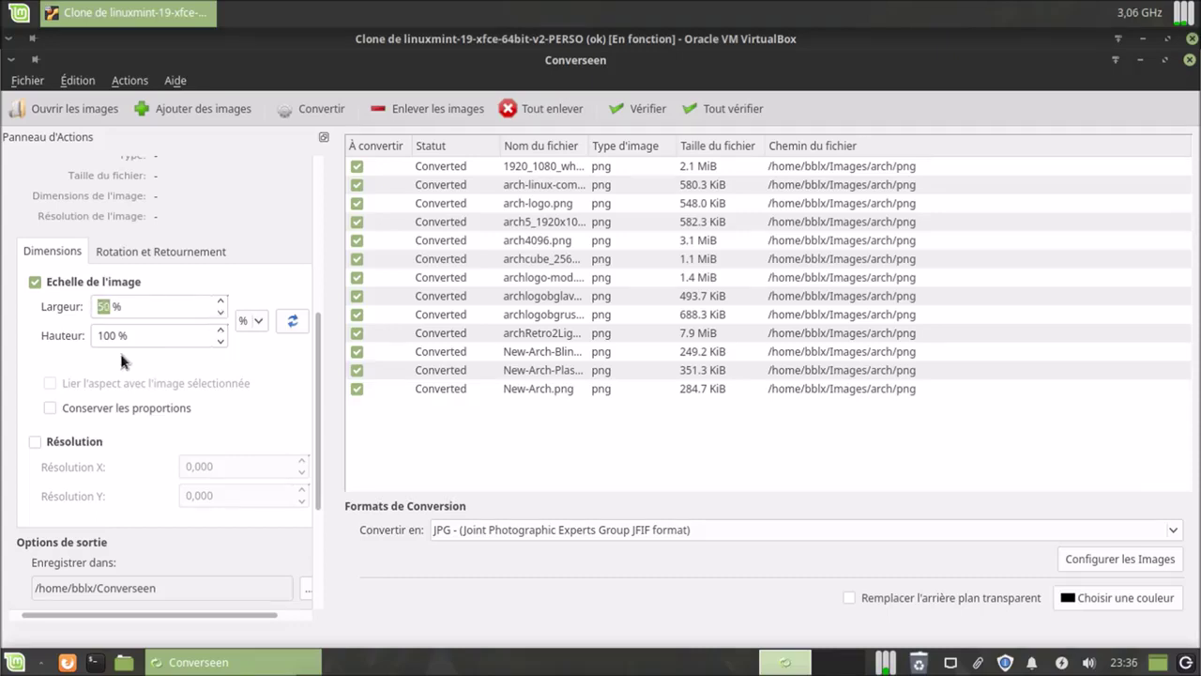
left_click_drag(115, 338, 87, 340)
type("5")
Review the output and scaling options and convert the marked PNG images to JPG at the reduced size.
left_click_drag(319, 421, 335, 542)
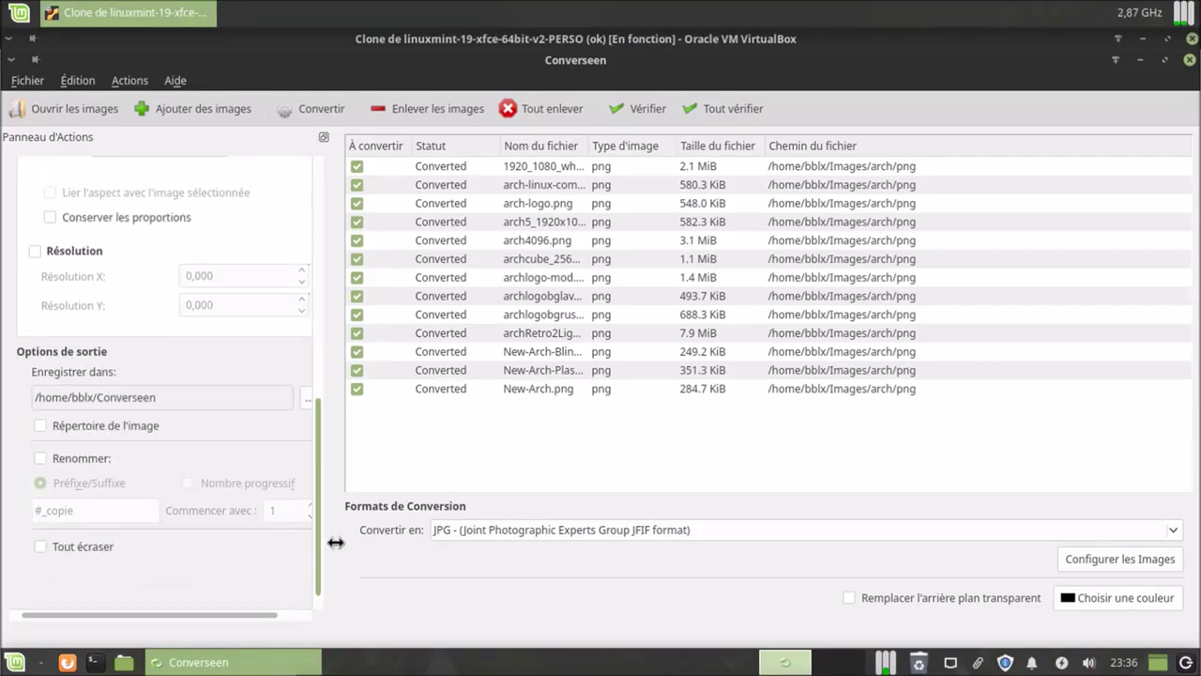
left_click_drag(327, 539, 329, 217)
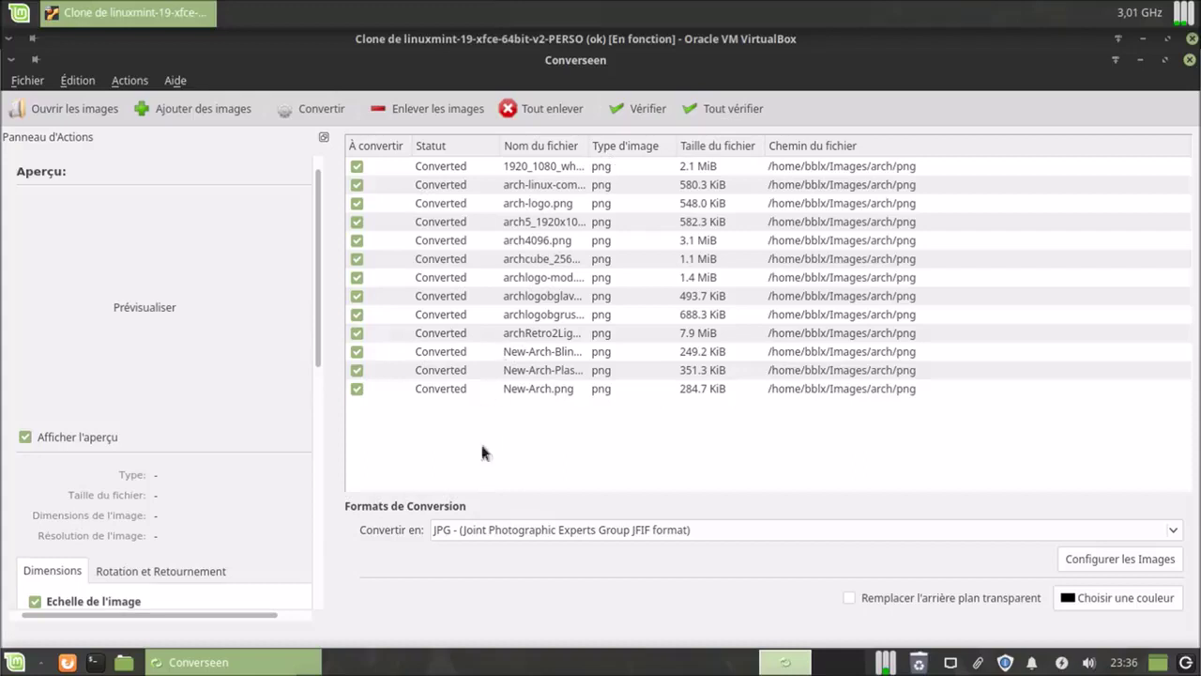
left_click_drag(317, 324, 324, 429)
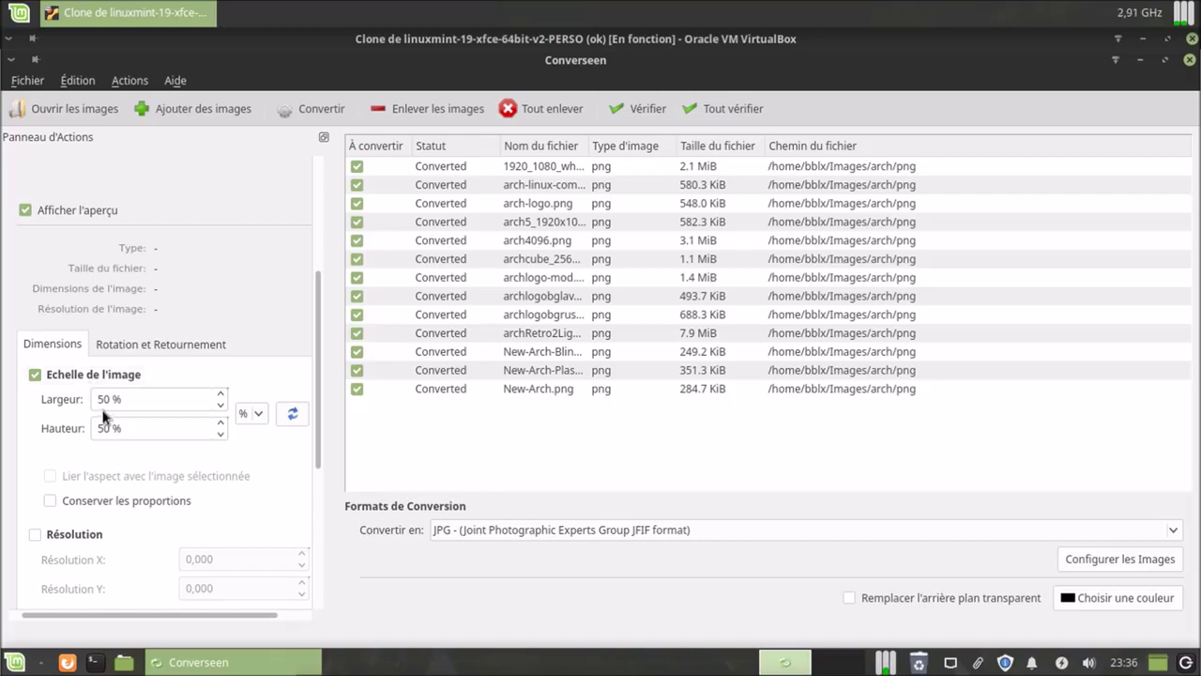
left_click(321, 109)
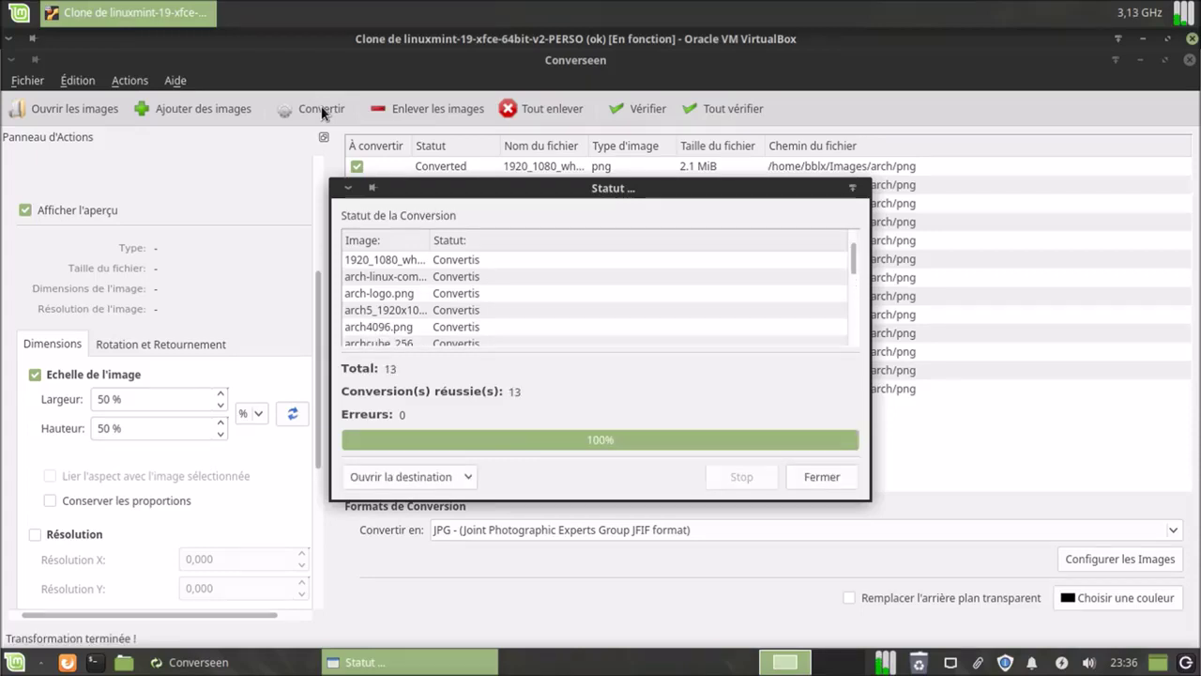
Open the destination folder holding the resized JPG images and close the conversion status window.
left_click(465, 476)
left_click(460, 496)
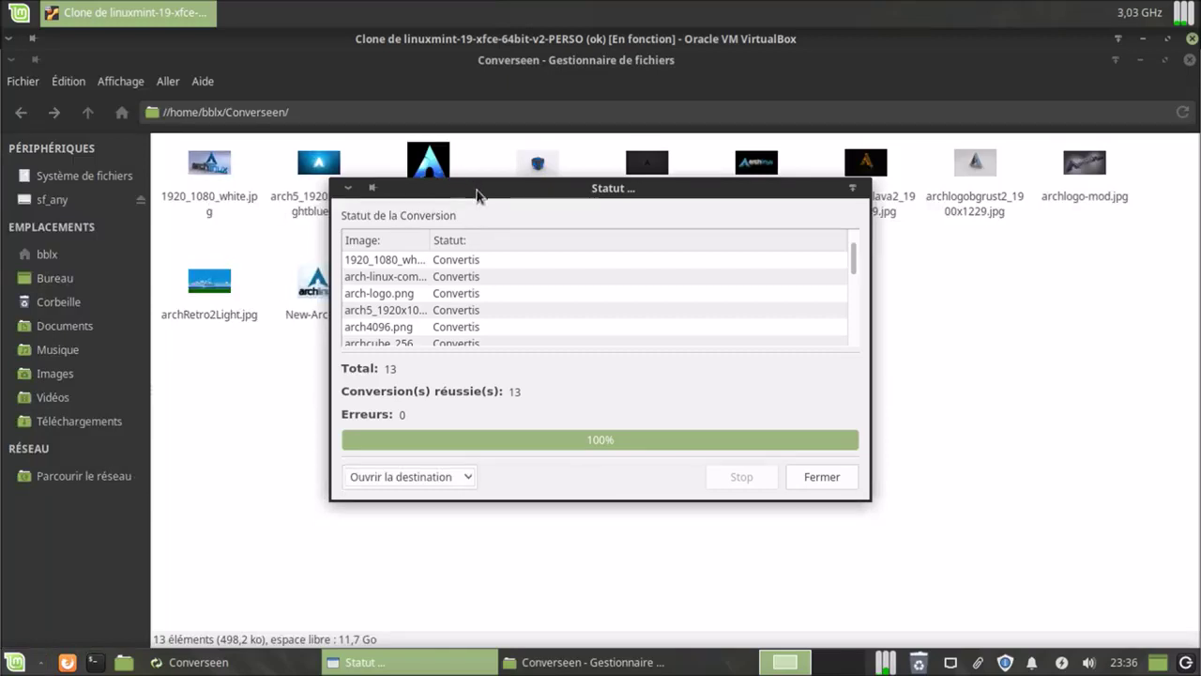
left_click(822, 477)
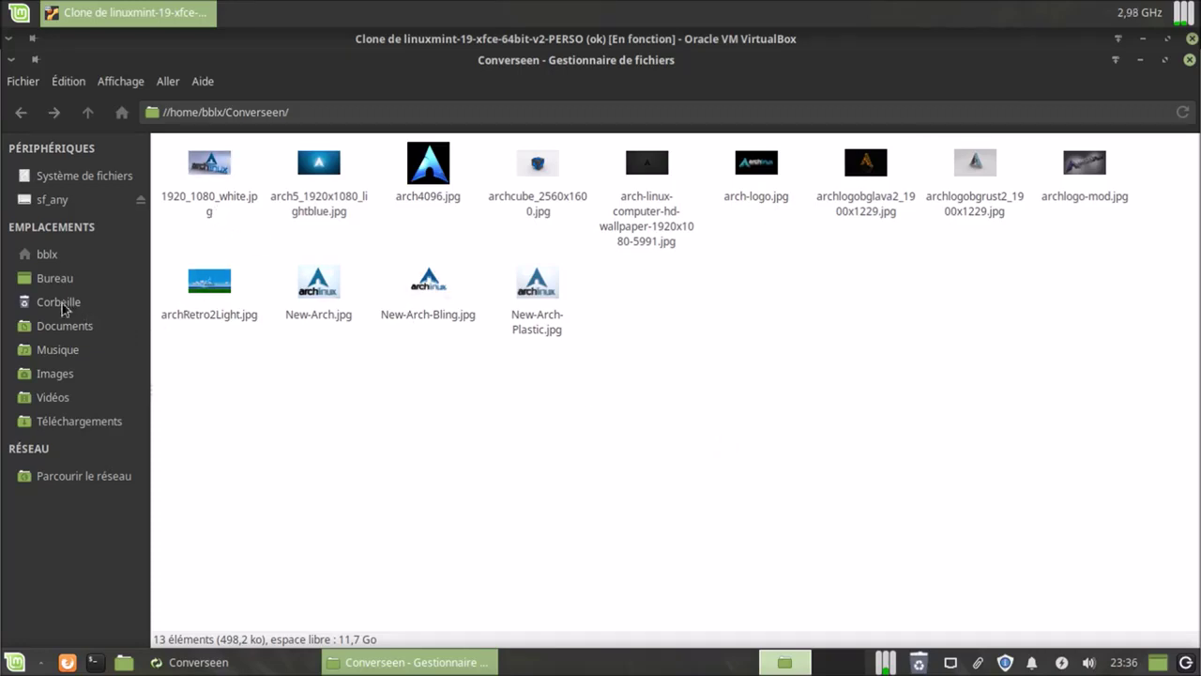
Copy the original 1920_1080_white.png from the Images/arch/png folder.
left_click(86, 368)
double_click(180, 167)
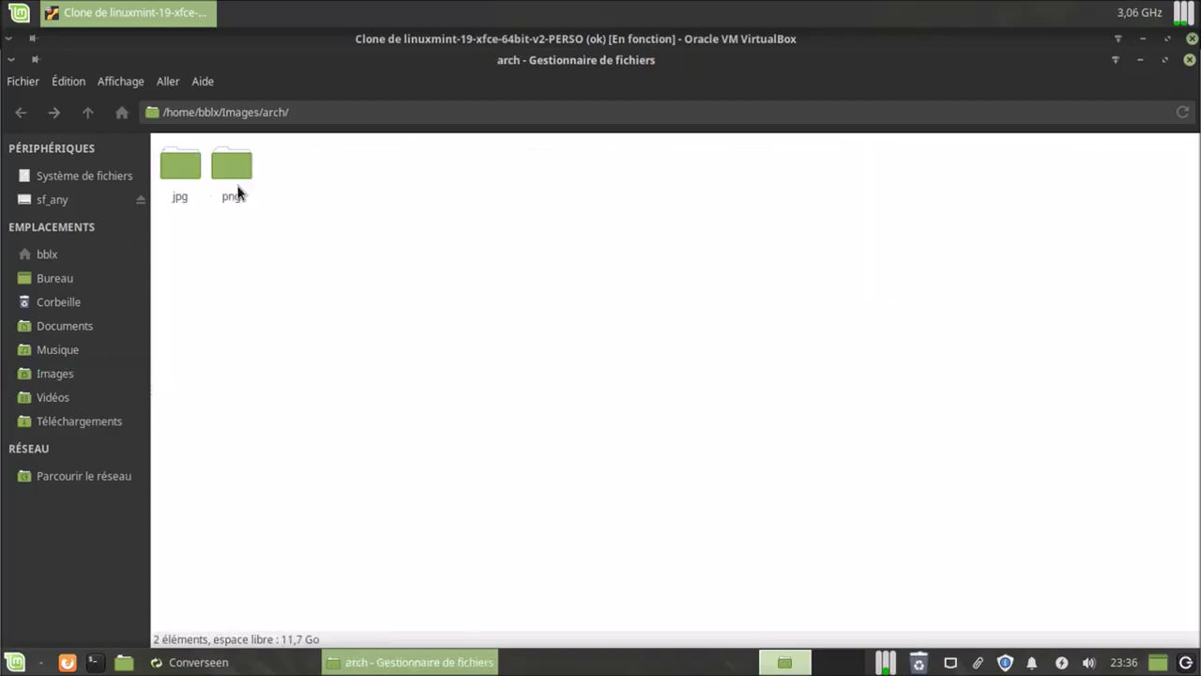
double_click(251, 171)
left_click(225, 170)
right_click(227, 170)
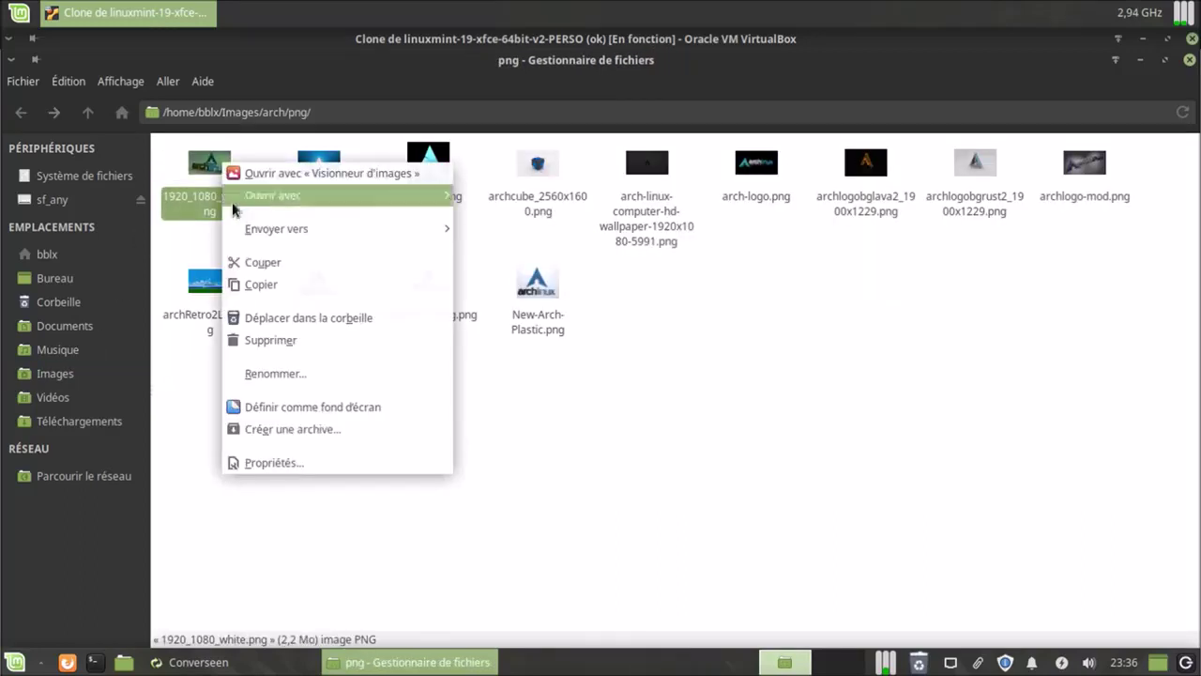
left_click(261, 281)
left_click(72, 257)
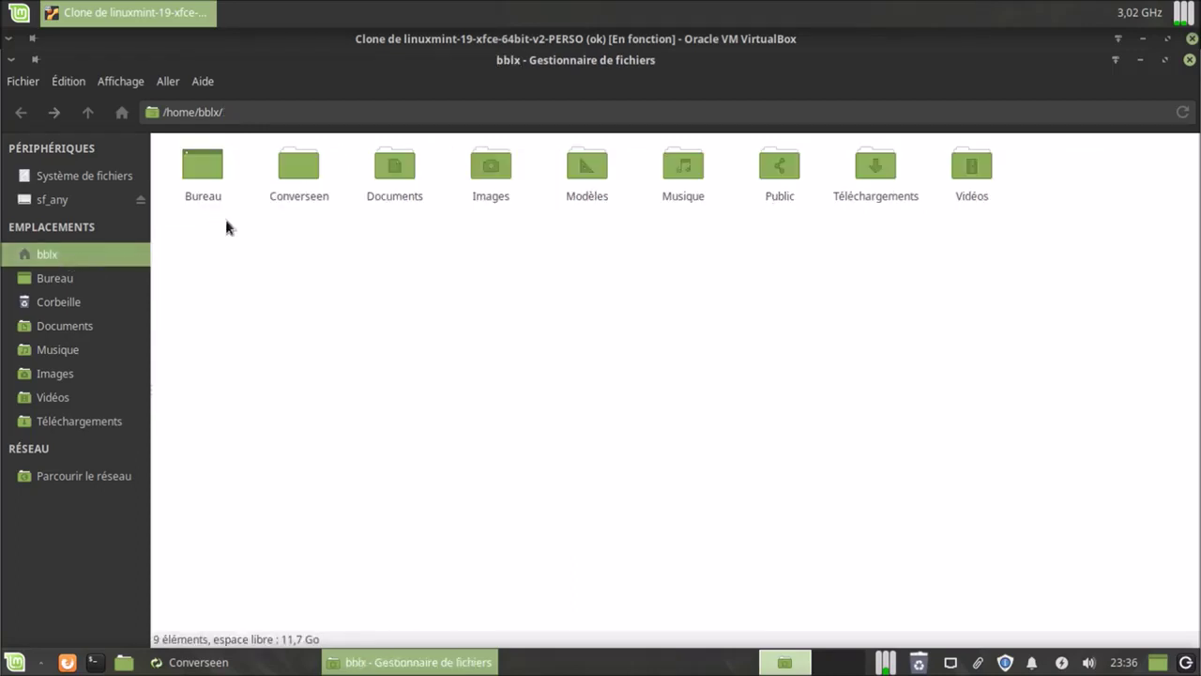
double_click(284, 159)
right_click(356, 408)
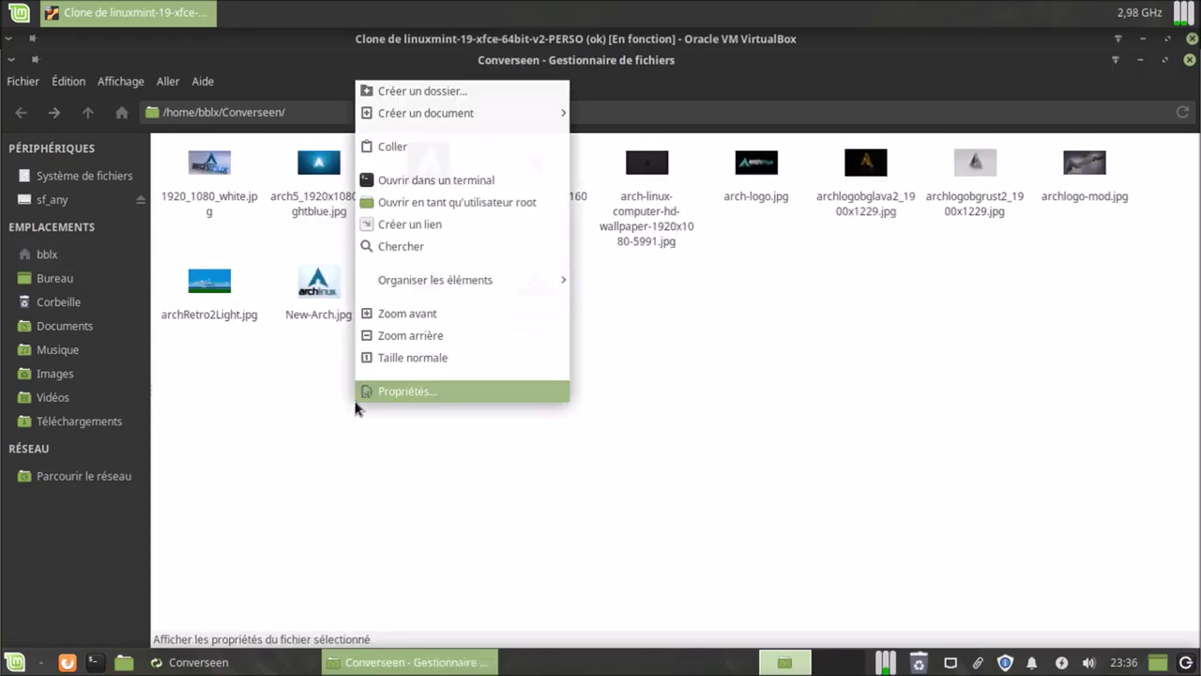
left_click(290, 415)
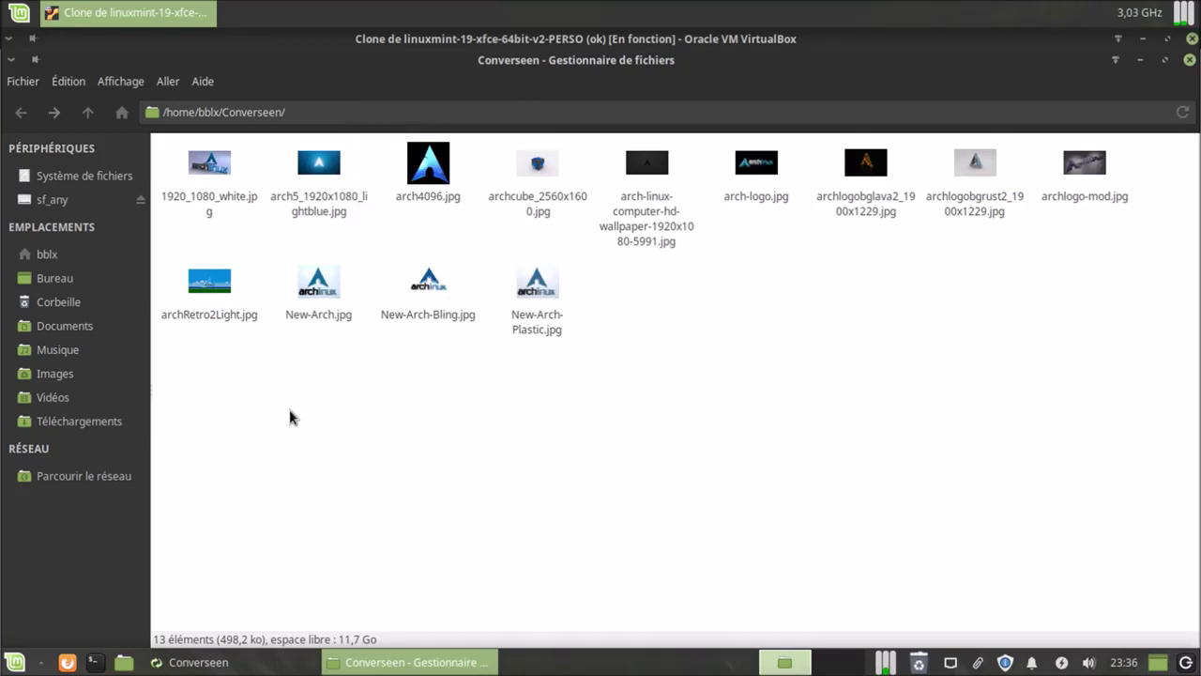
Paste the copied 1920_1080_white.png into the home folder.
left_click(64, 258)
right_click(385, 452)
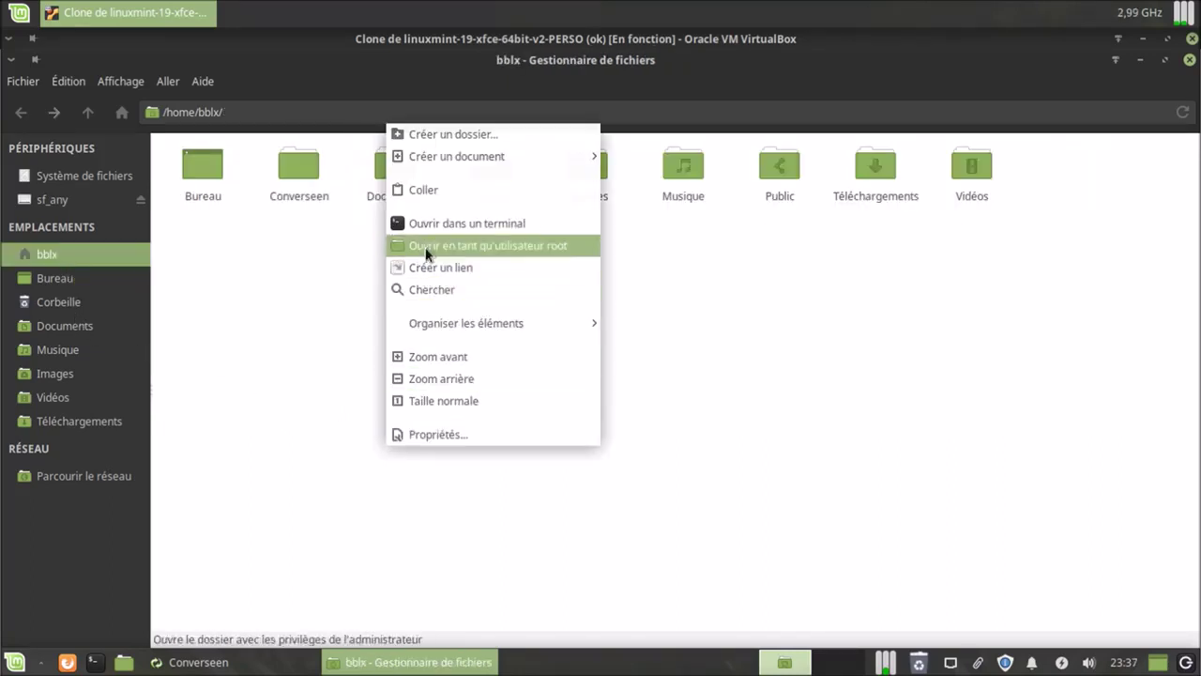
left_click(408, 188)
Rename the pasted image in the home folder to 1920_1080_white-02.png.
right_click(199, 237)
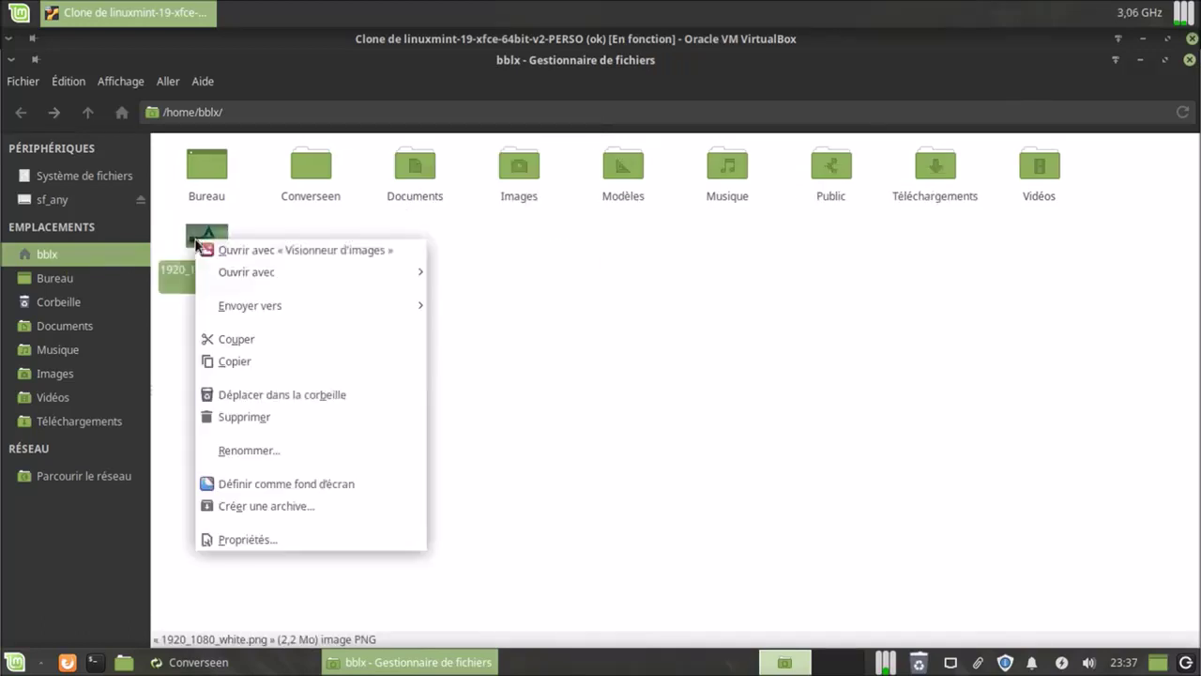
left_click(255, 453)
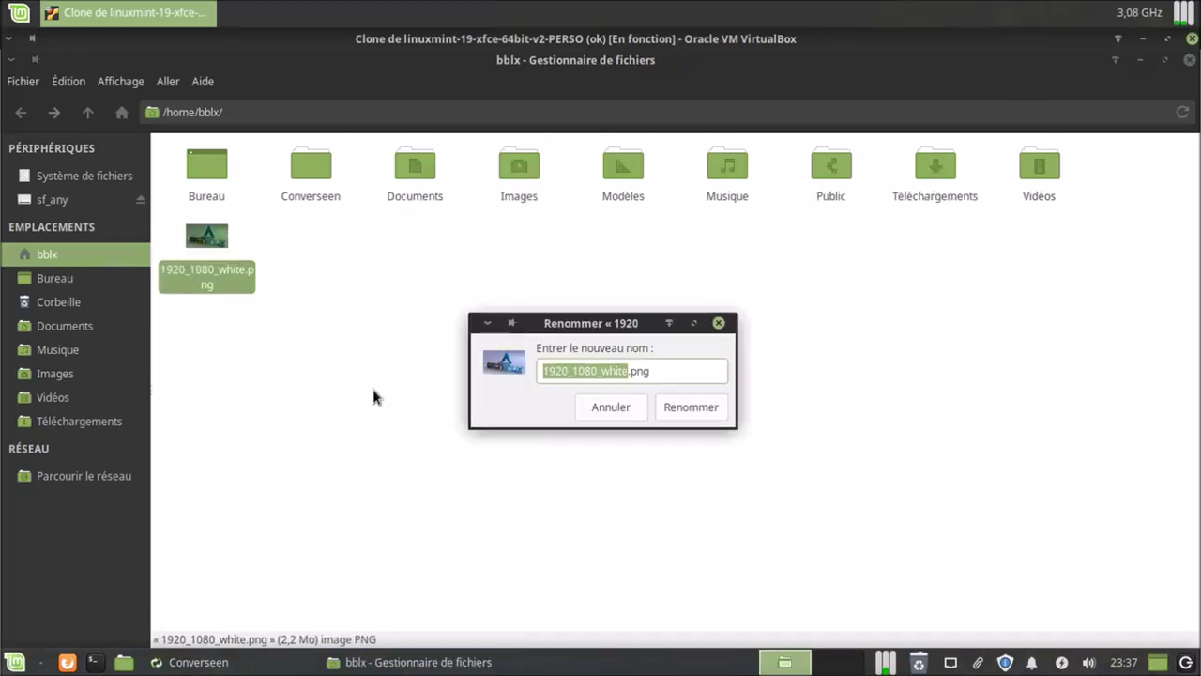
key("Right")
type("-02")
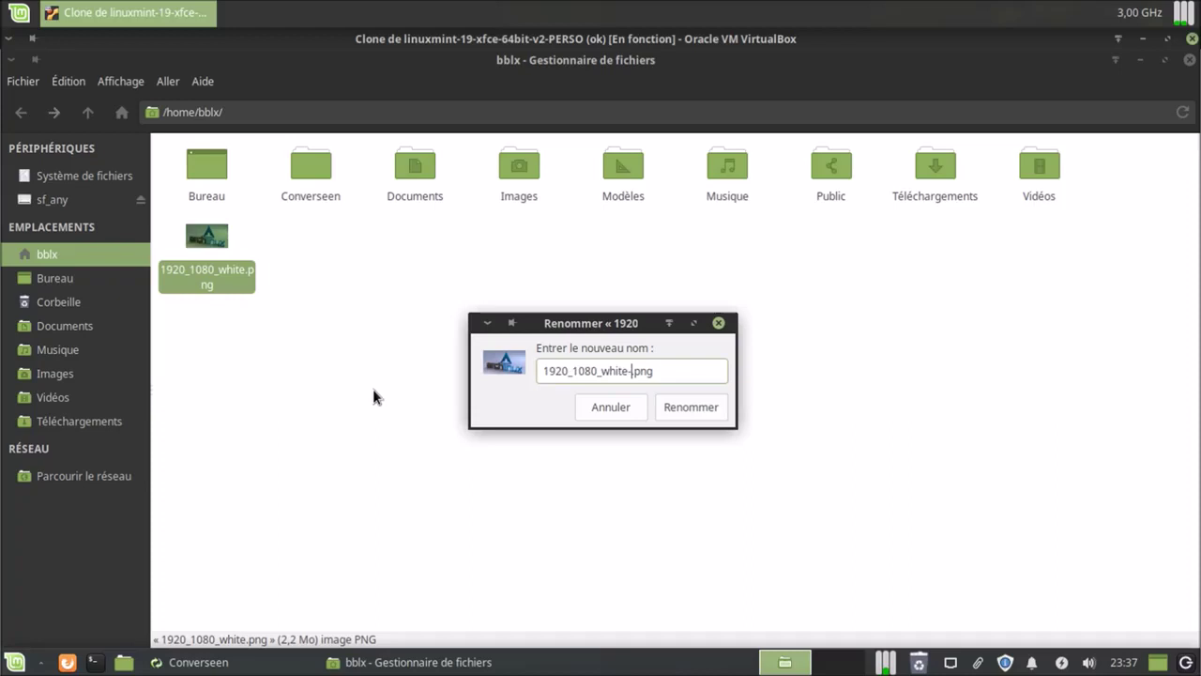
key("Return")
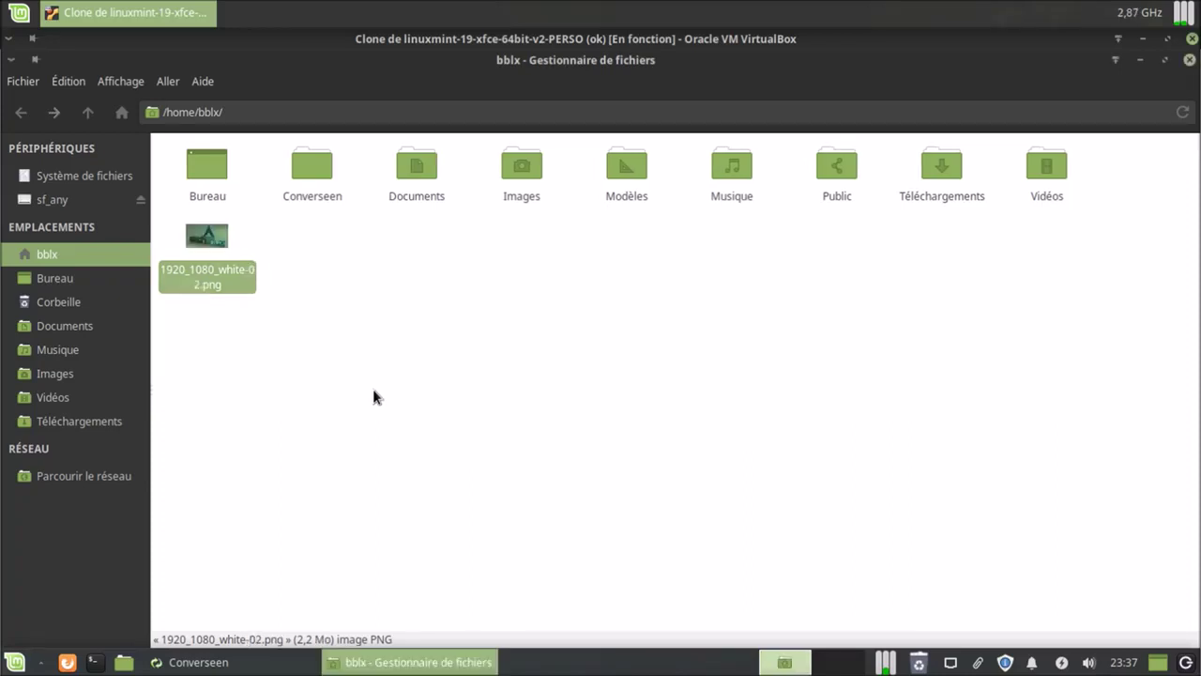
Move 1920_1080_white-02.png from the home folder into the Converseen folder.
right_click(205, 281)
left_click(228, 380)
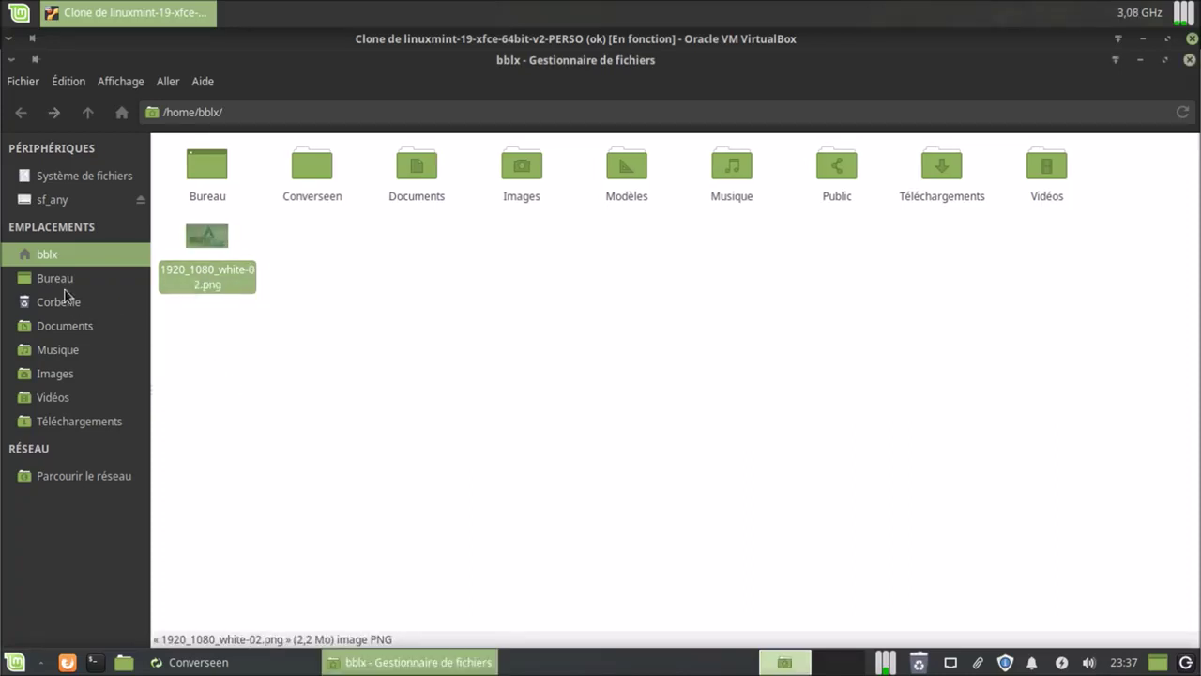
double_click(307, 160)
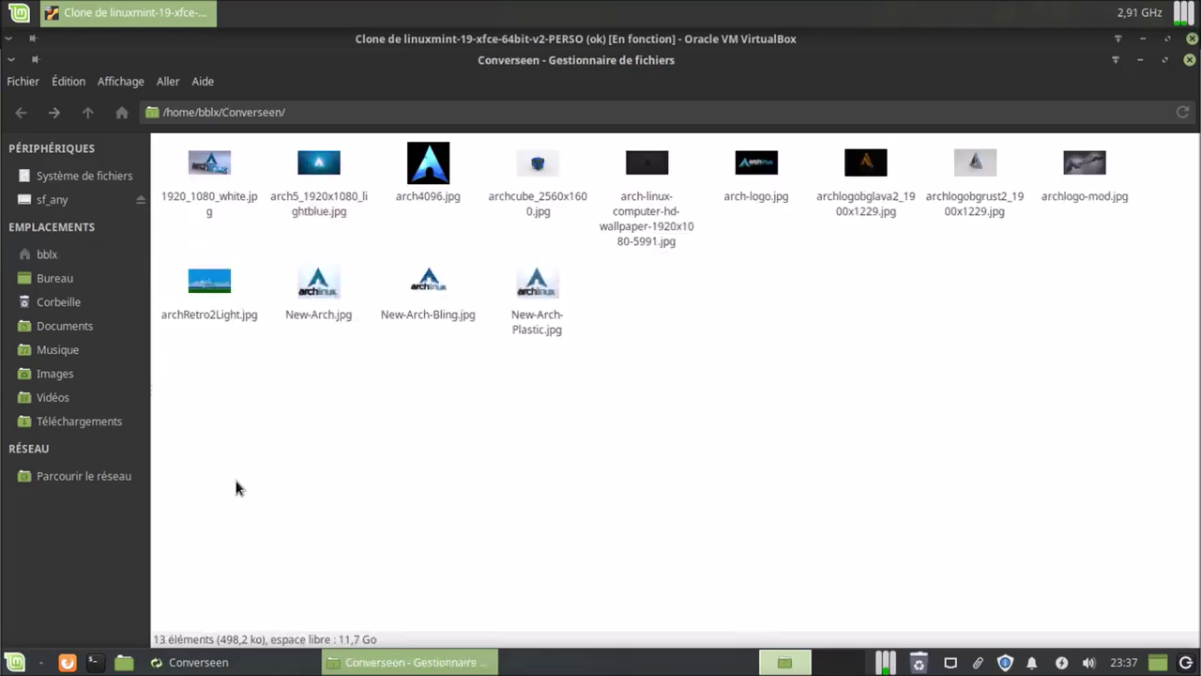
right_click(235, 483)
left_click(290, 226)
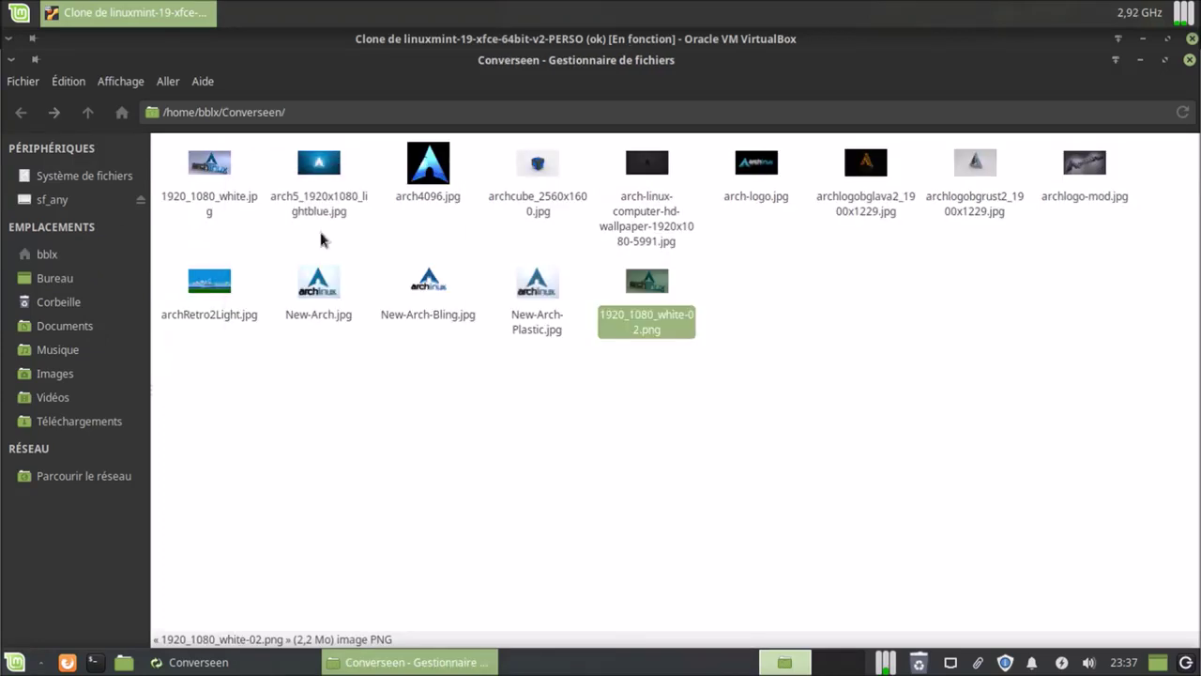
left_click(653, 385)
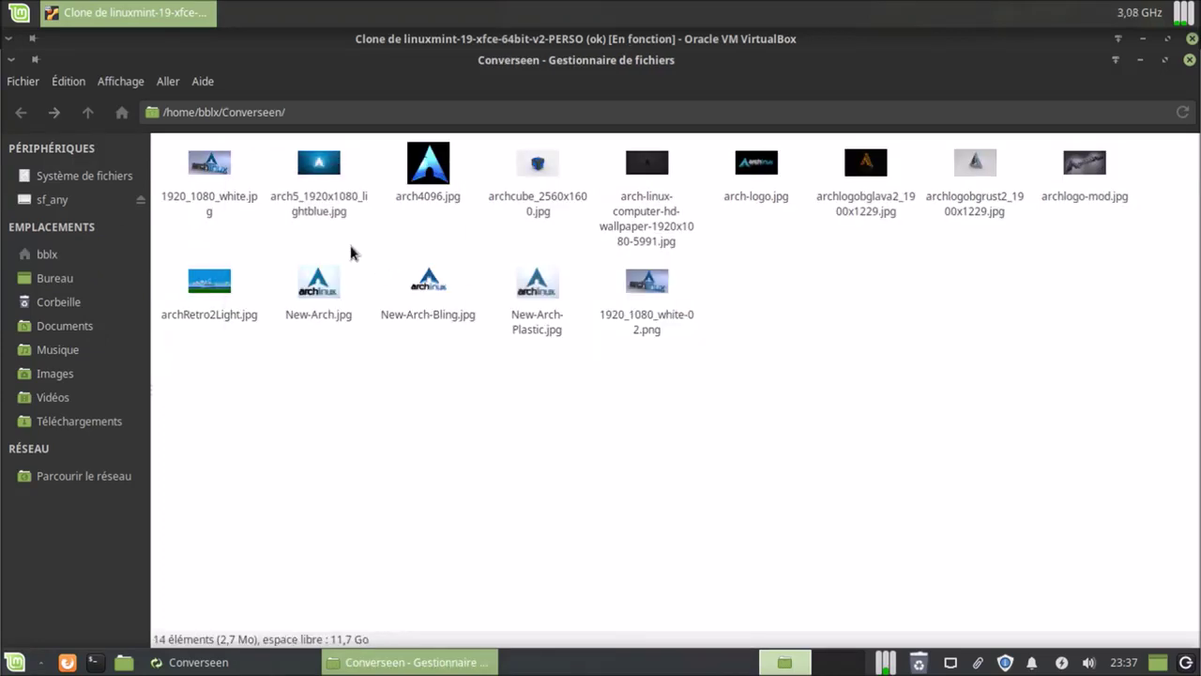
Check the pixel dimensions of 1920_1080_white.jpg in its image properties.
left_click(222, 165)
right_click(222, 165)
left_click(302, 465)
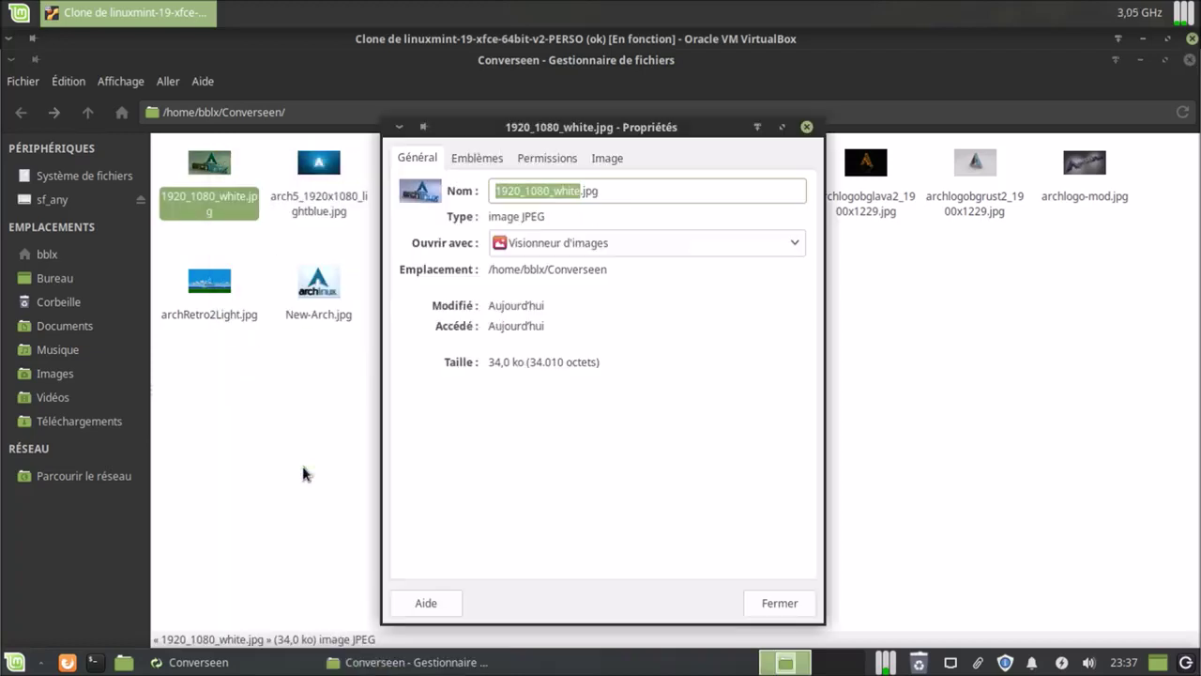
left_click(608, 157)
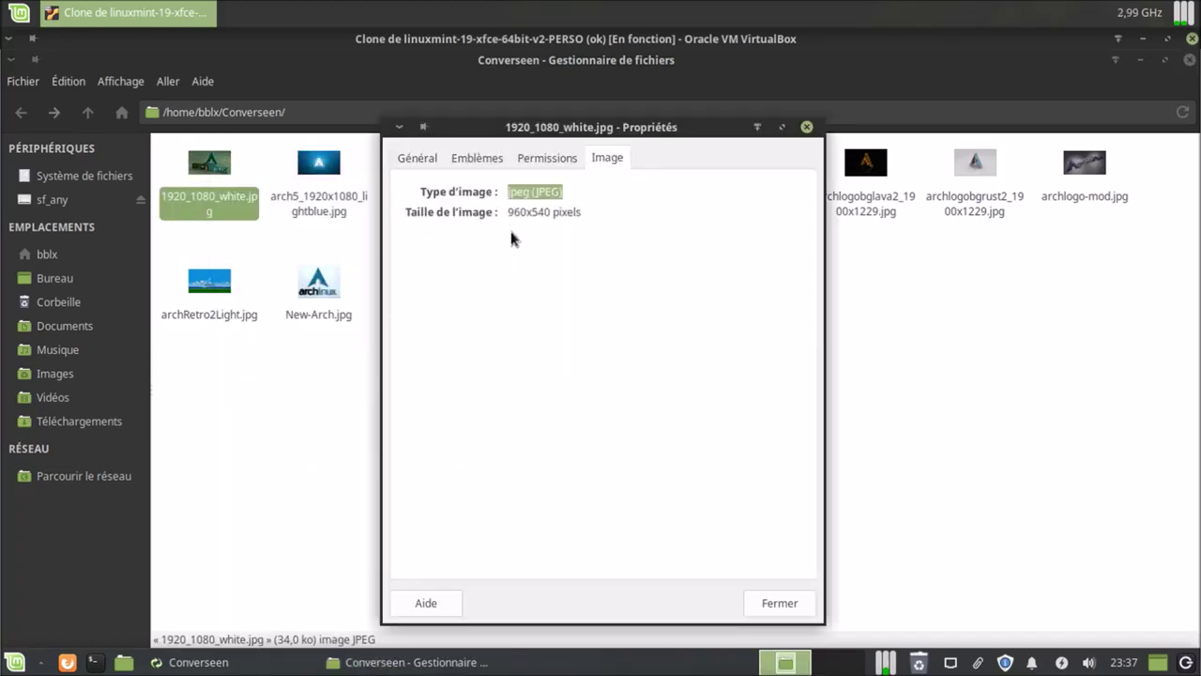
left_click(793, 607)
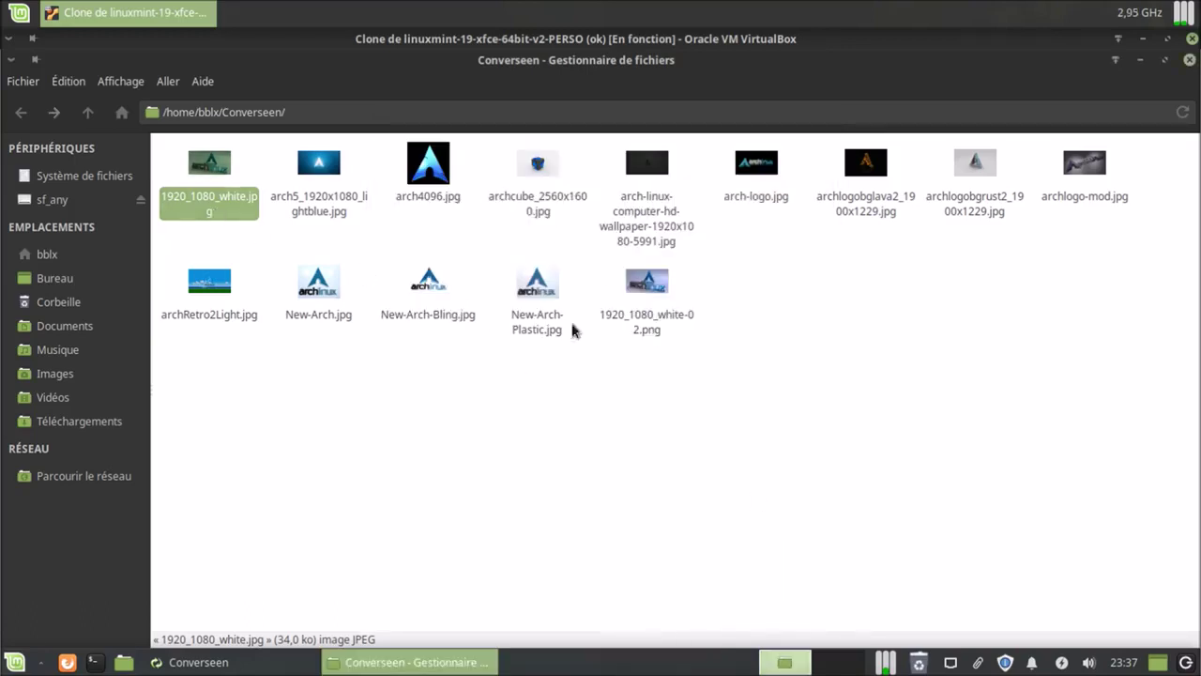
Check the pixel dimensions of 1920_1080_white-02.png in its image properties for comparison.
left_click(650, 291)
right_click(650, 293)
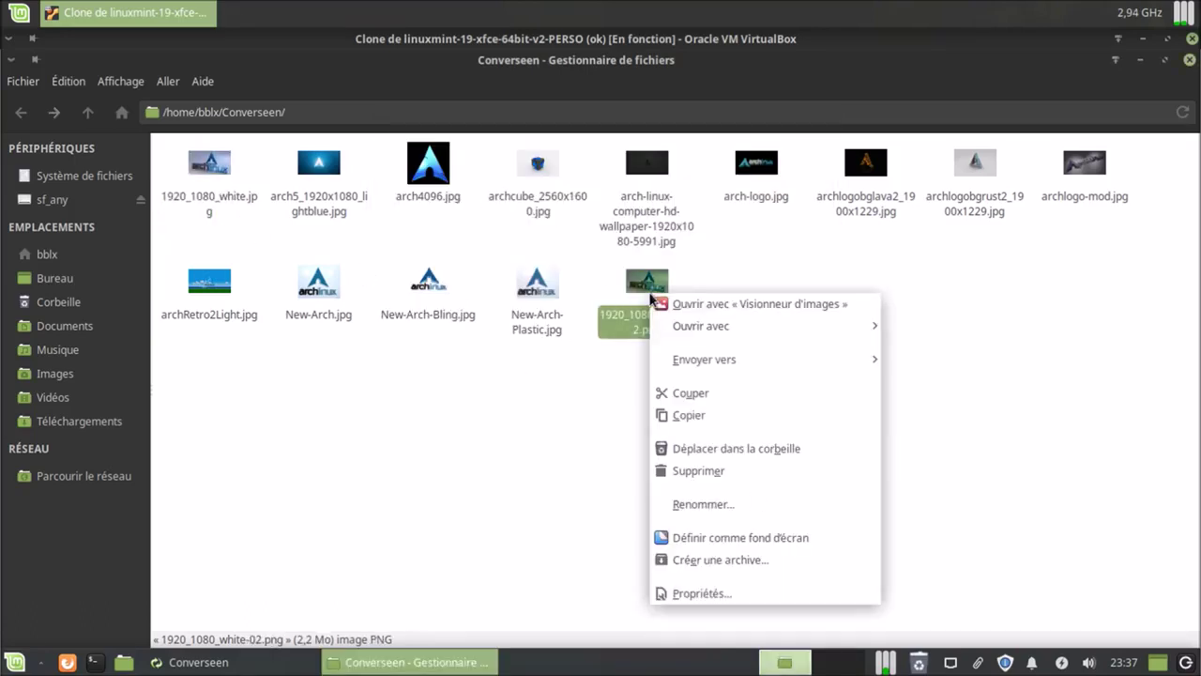
left_click(712, 594)
left_click(620, 158)
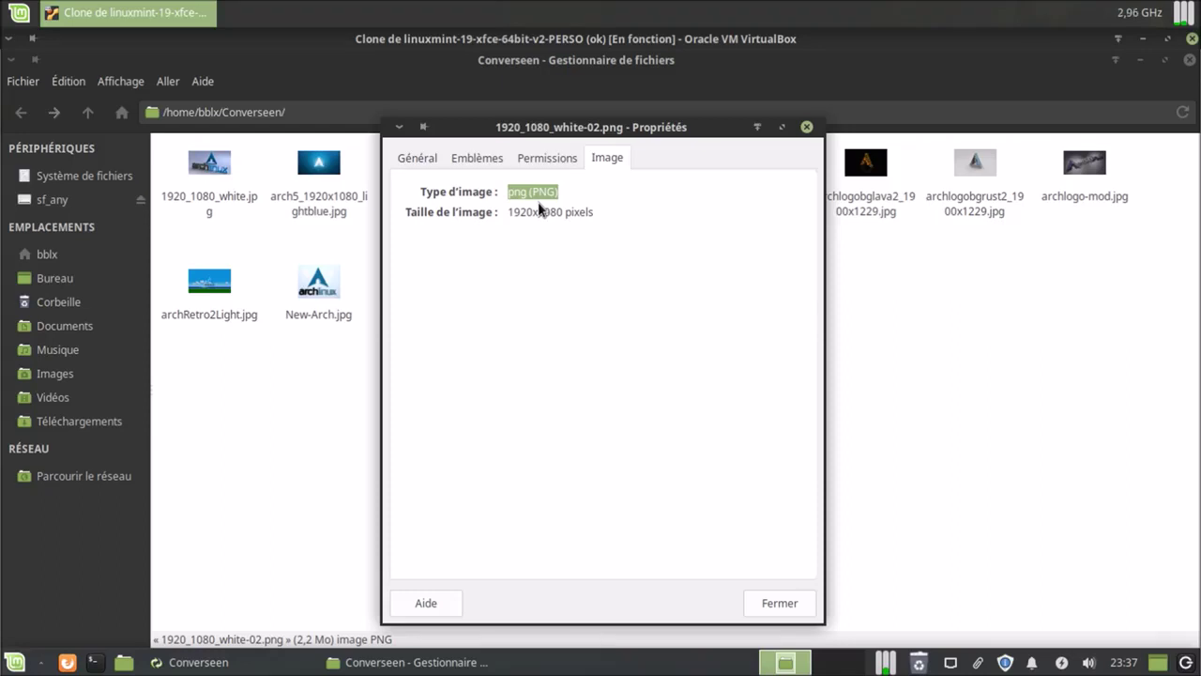
left_click(771, 606)
Remove all the resized JPG images and the PNG copy from the Converseen folder.
left_click_drag(196, 380, 1198, 163)
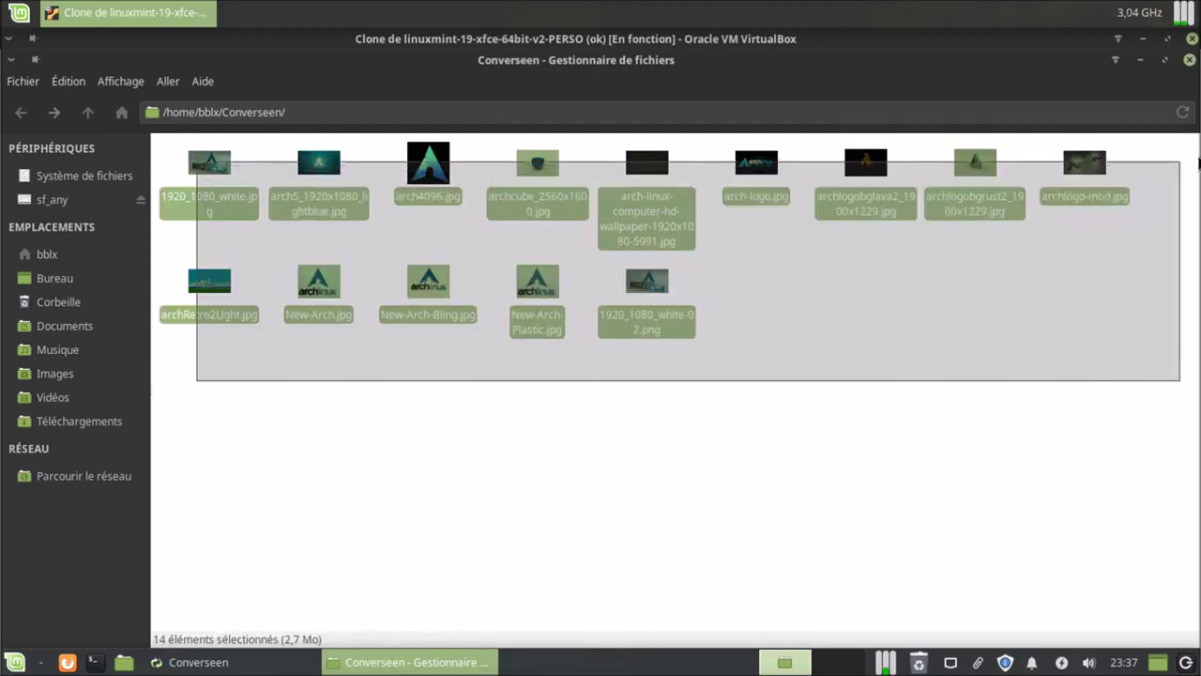
right_click(1069, 174)
left_click(1000, 317)
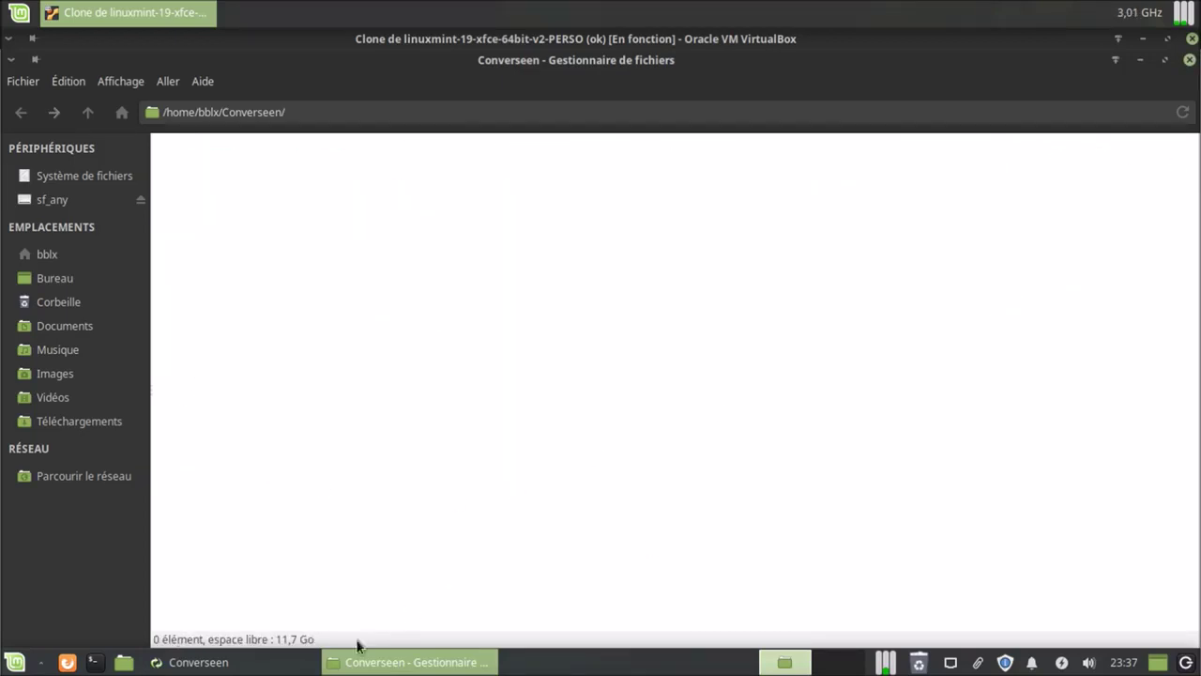
Switch to Converseen, reset the image width and height to 100 %, and disable image scaling, leaving the resolution option off.
left_click(282, 661)
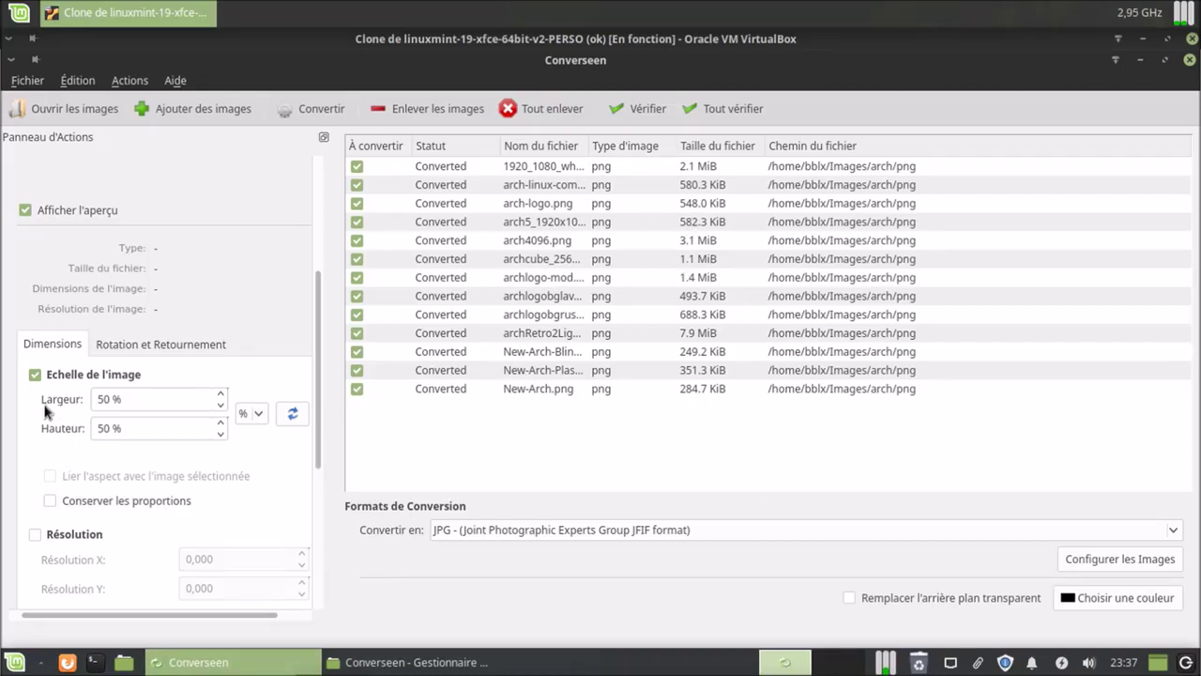
left_click(291, 419)
scroll(319, 462, "down", 1)
left_click_drag(319, 461, 322, 486)
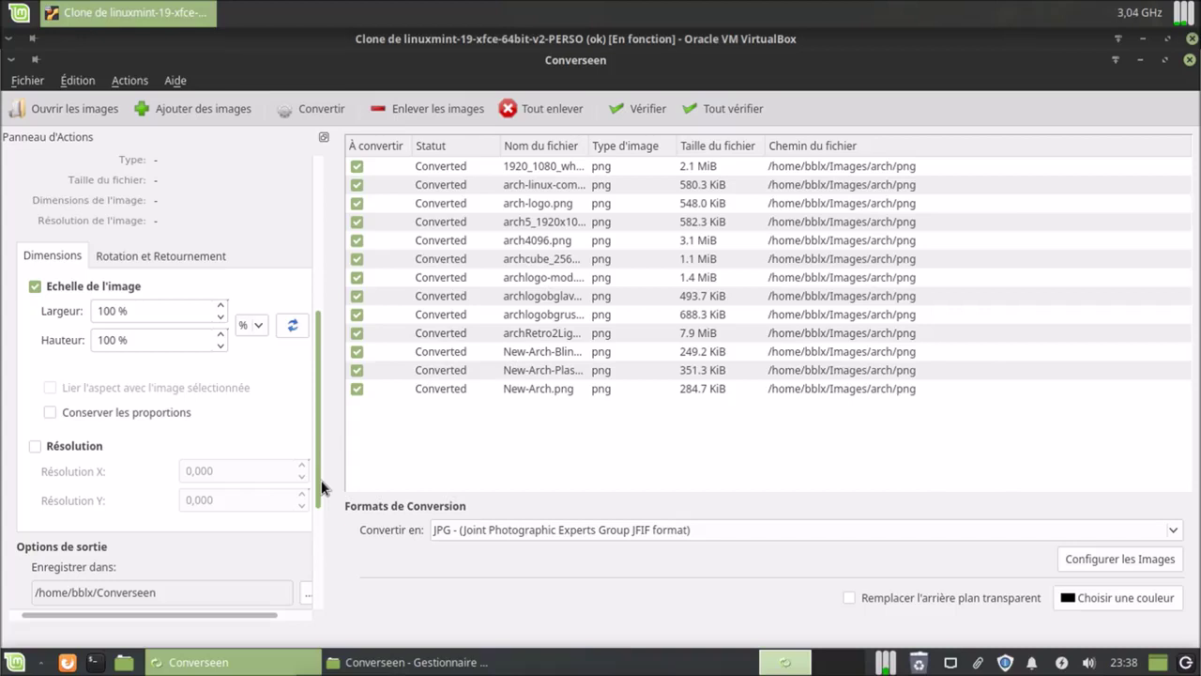
left_click(35, 447)
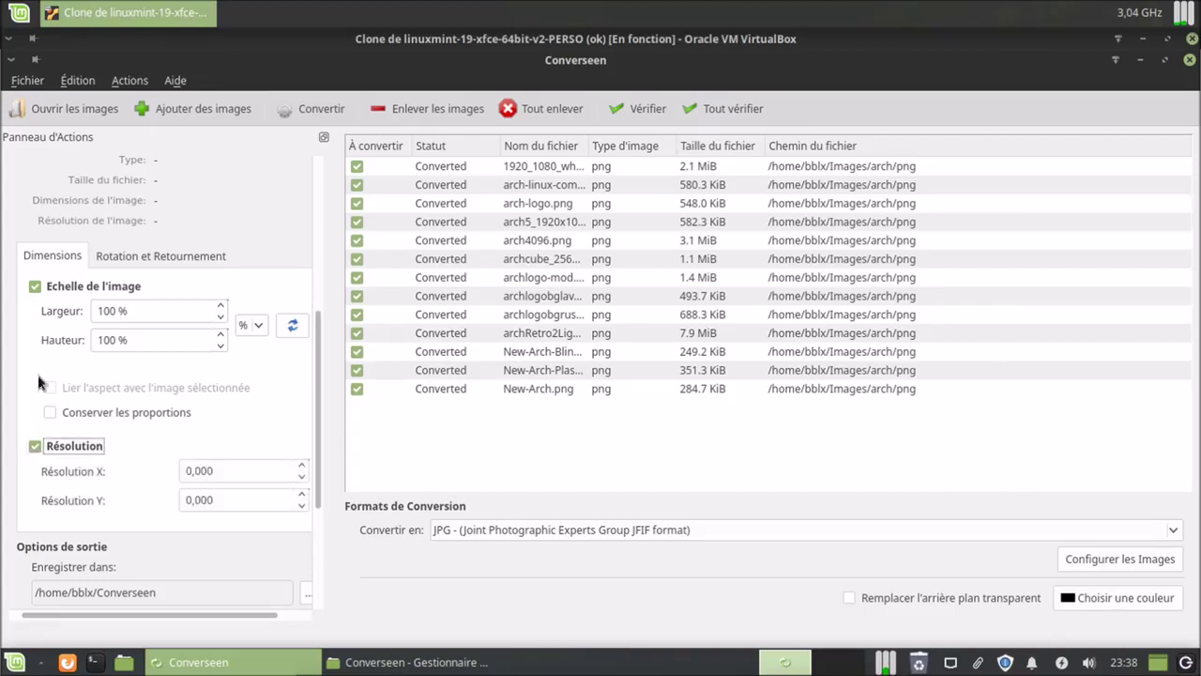
left_click(34, 287)
left_click(34, 447)
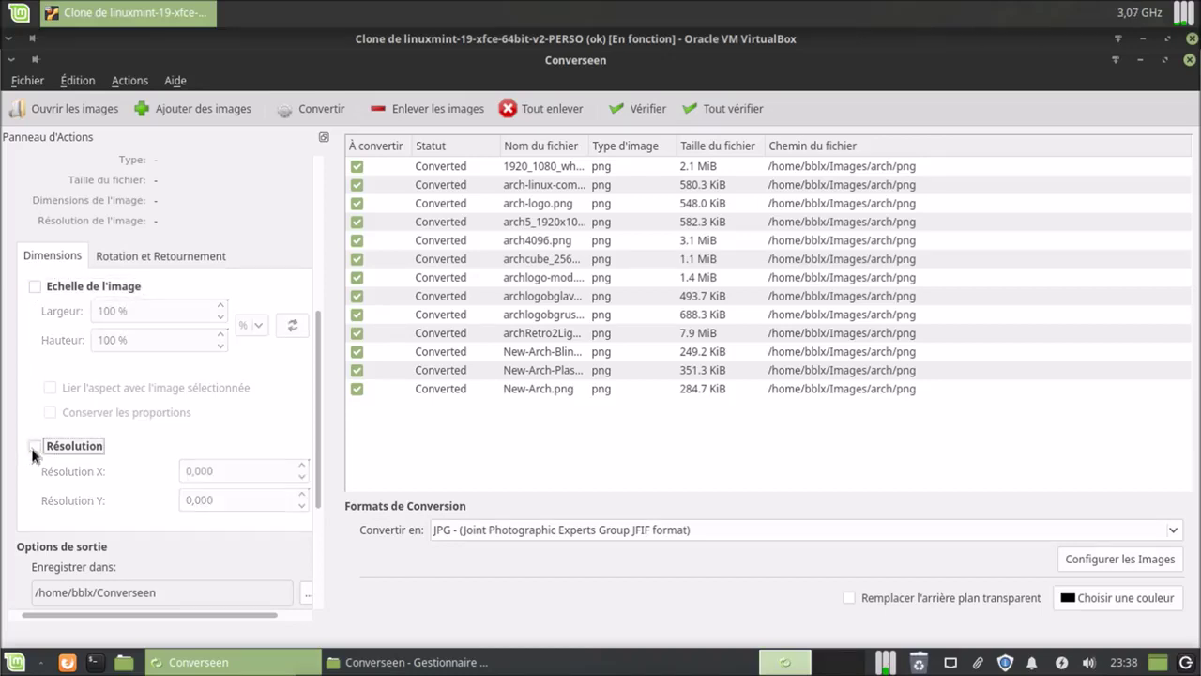
Set the images to flip horizontally and convert the whole batch to JPG, closing the conversion status window.
left_click(136, 261)
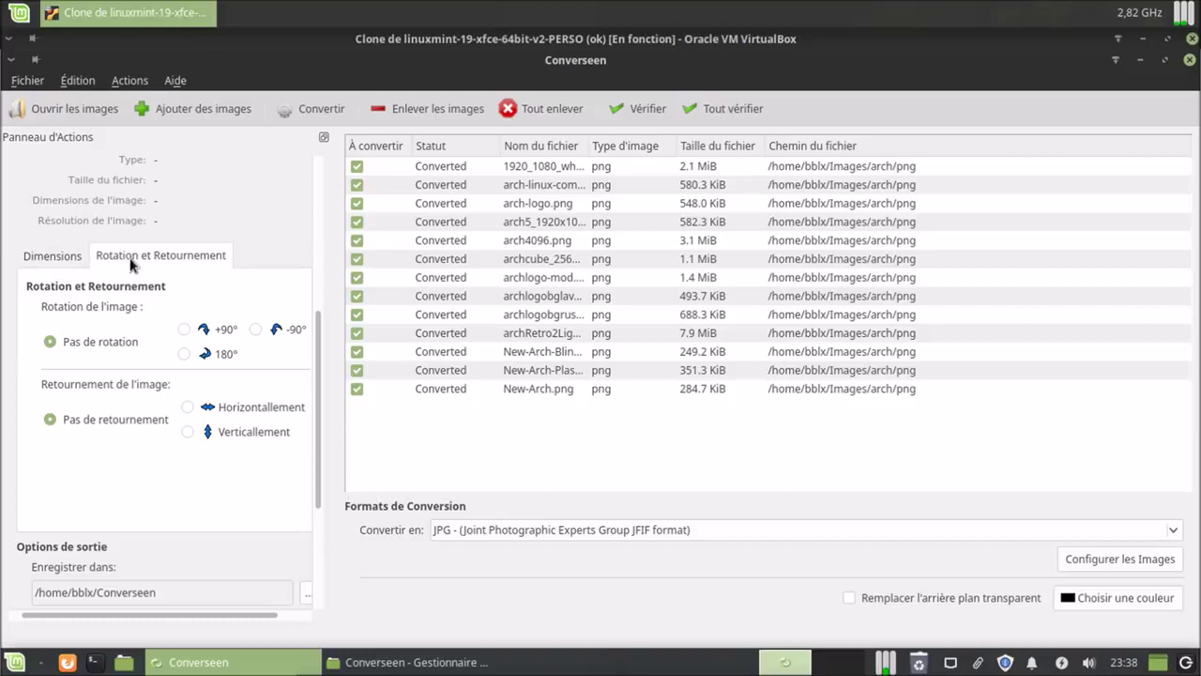
left_click(78, 260)
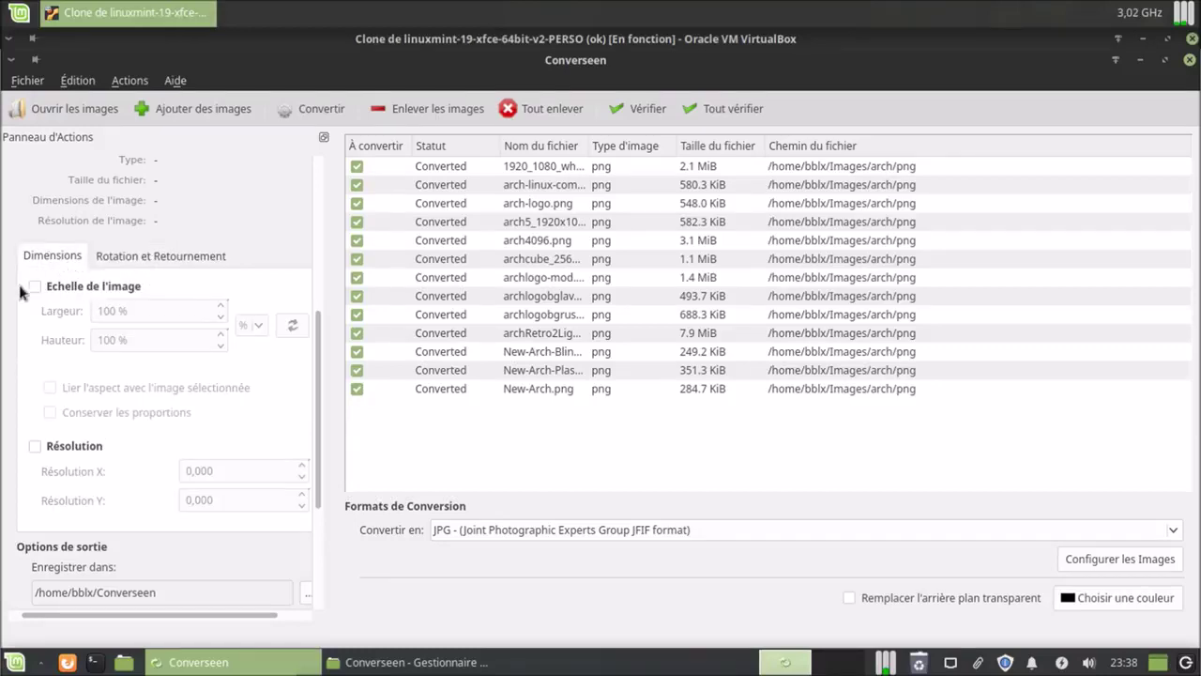
left_click(138, 260)
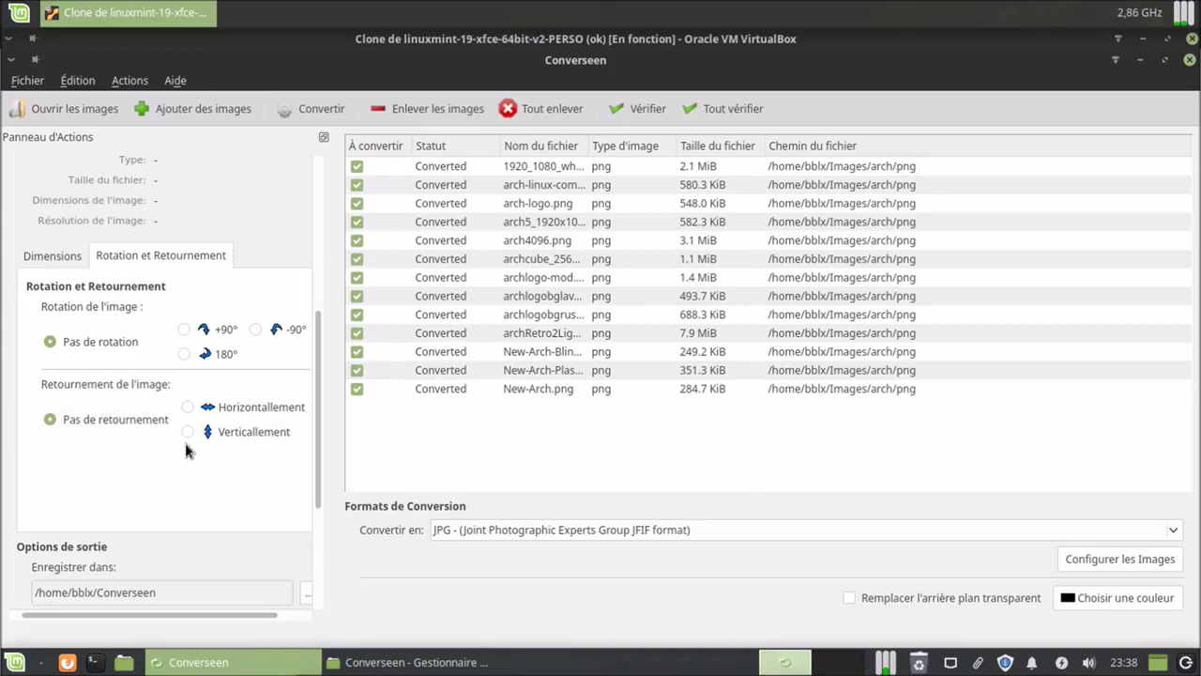
left_click(197, 409)
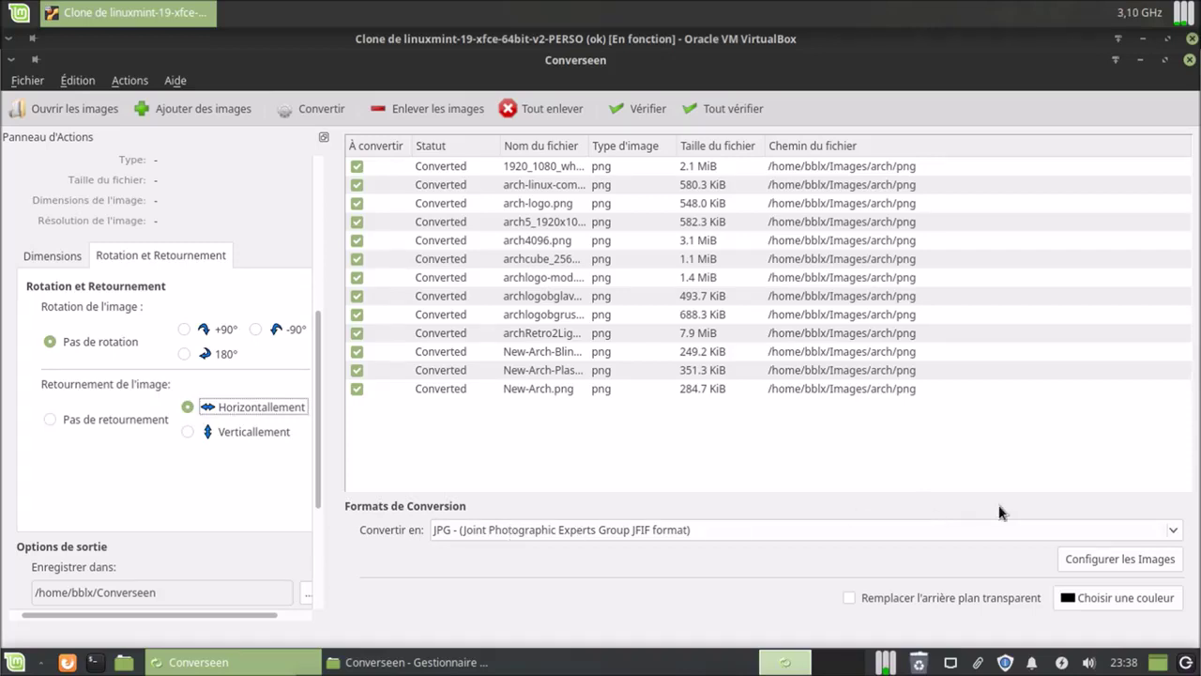
left_click(309, 109)
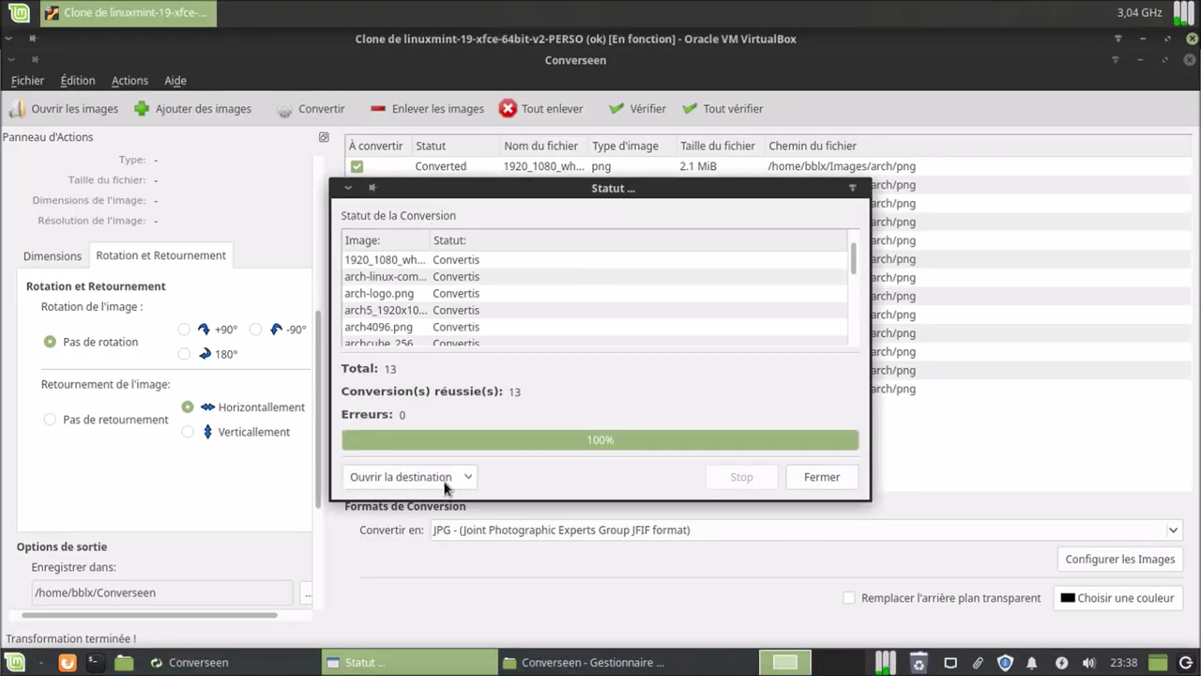
left_click(851, 479)
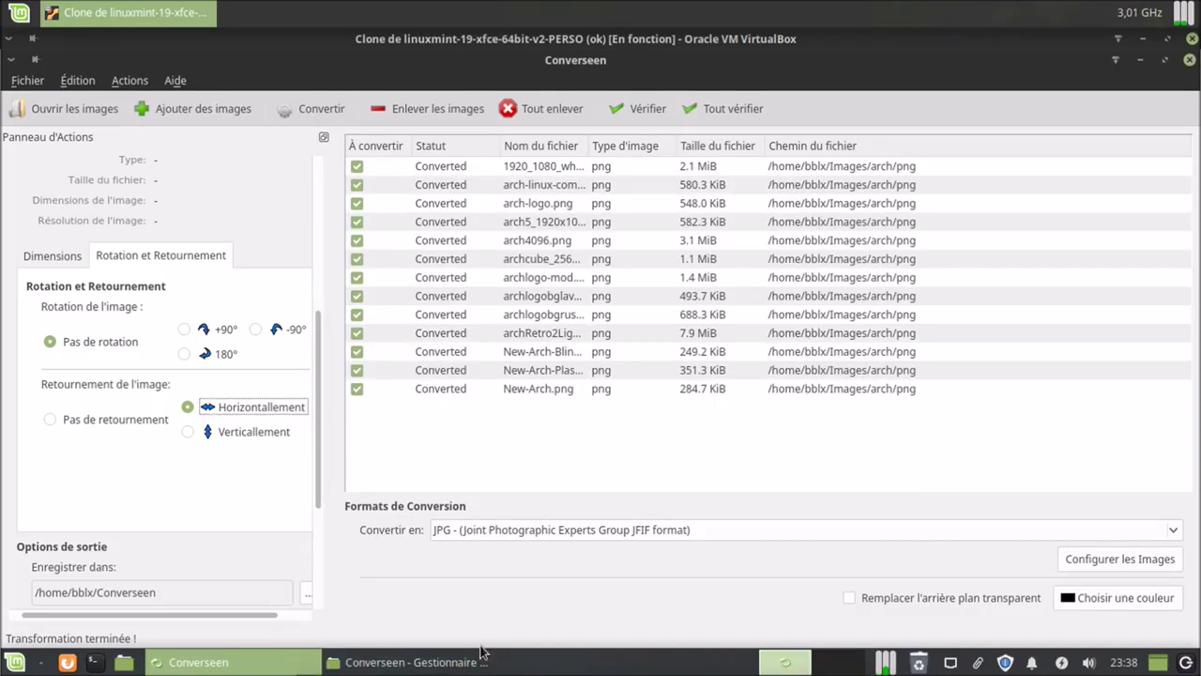
Switch to the file manager and browse the flipped JPG images from 1920_1080_white.jpg to New-Arch-Bling.jpg in the image viewer.
left_click(453, 663)
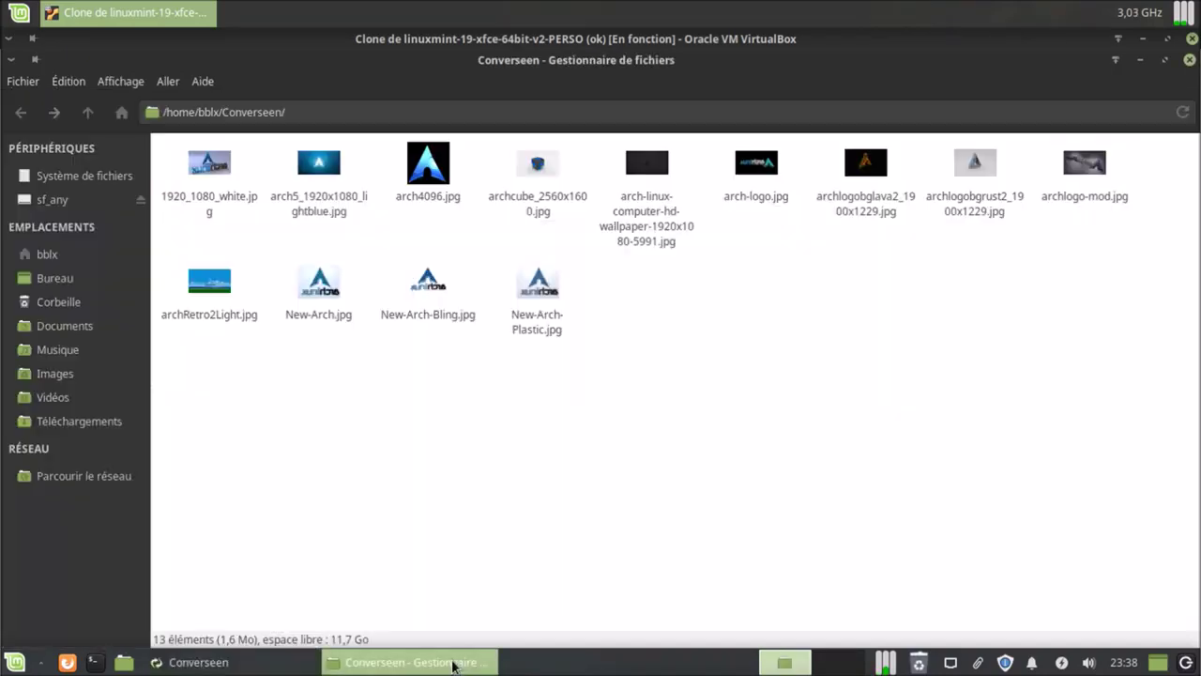
double_click(208, 165)
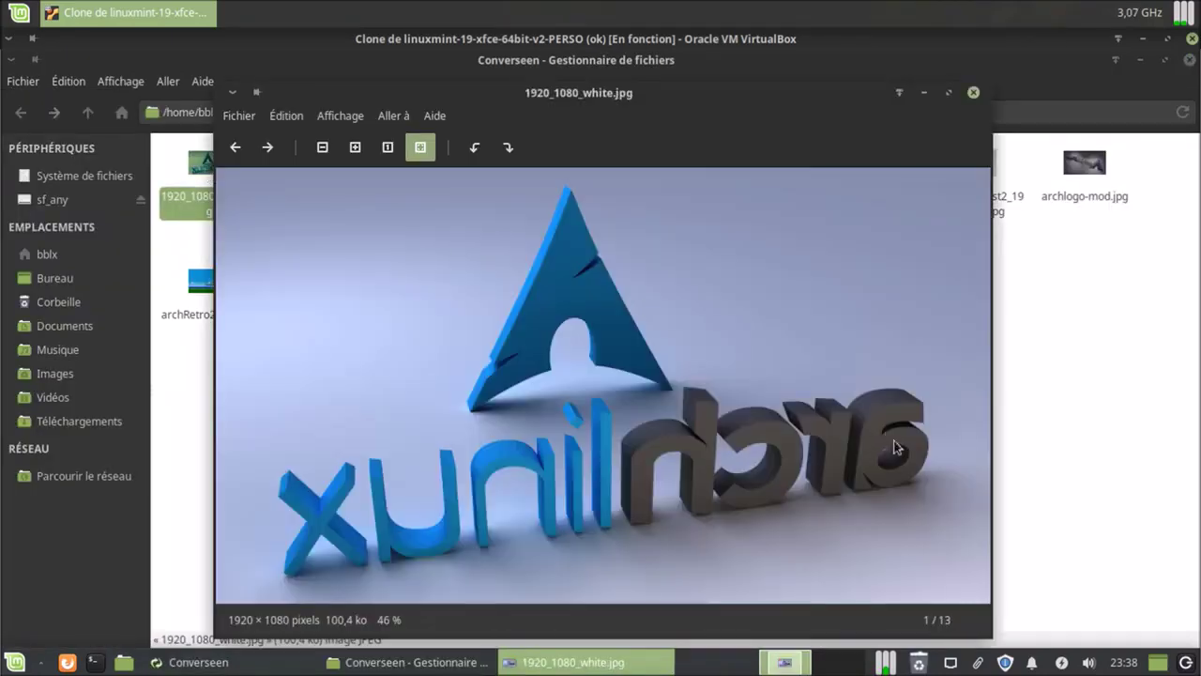
left_click(267, 147)
left_click(266, 147)
left_click(267, 148)
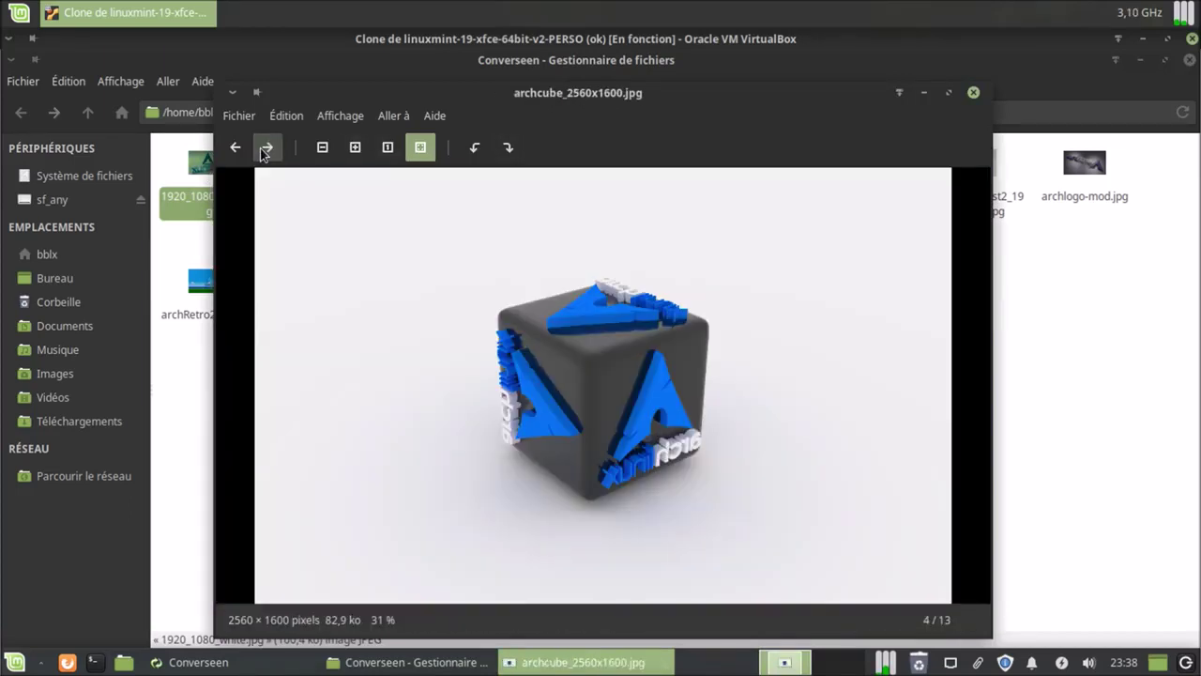
left_click(267, 147)
left_click(267, 148)
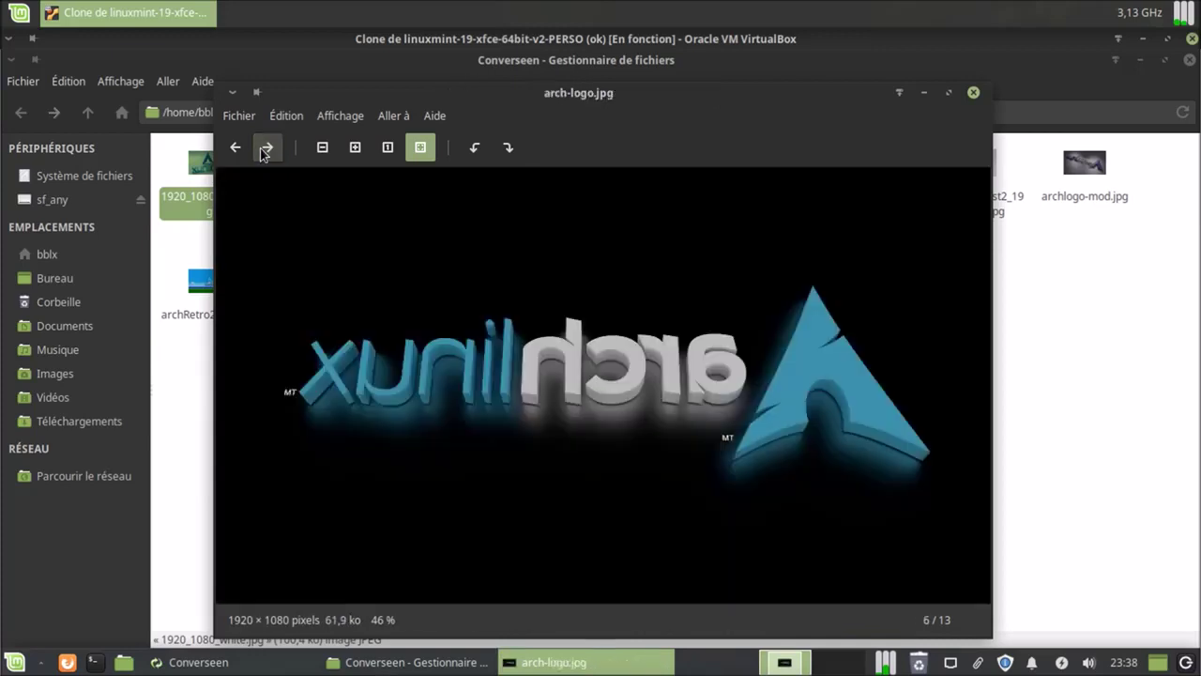
left_click(267, 148)
left_click(267, 148)
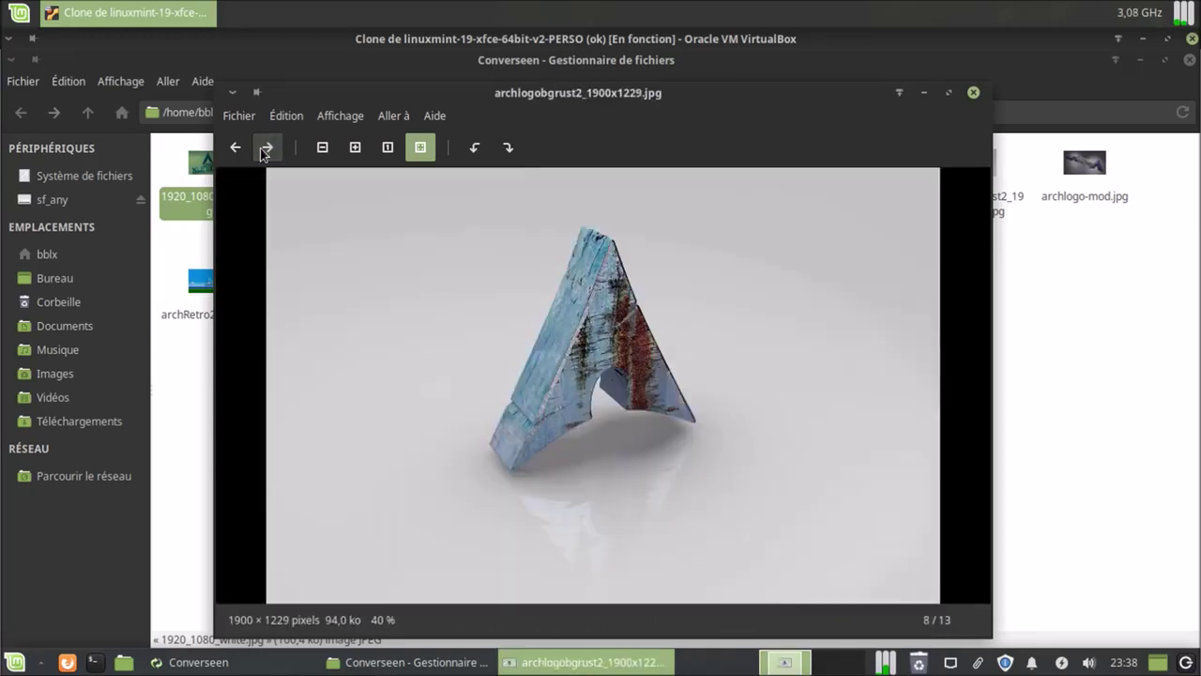
left_click(267, 147)
left_click(267, 148)
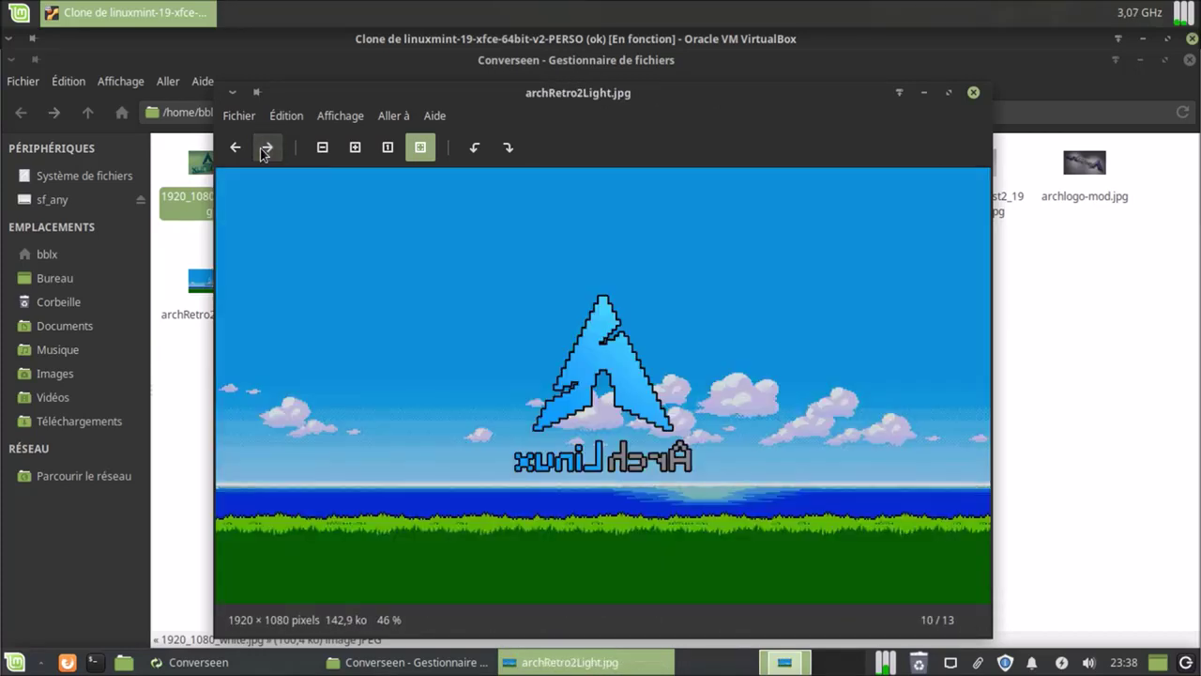
left_click(266, 148)
left_click(266, 148)
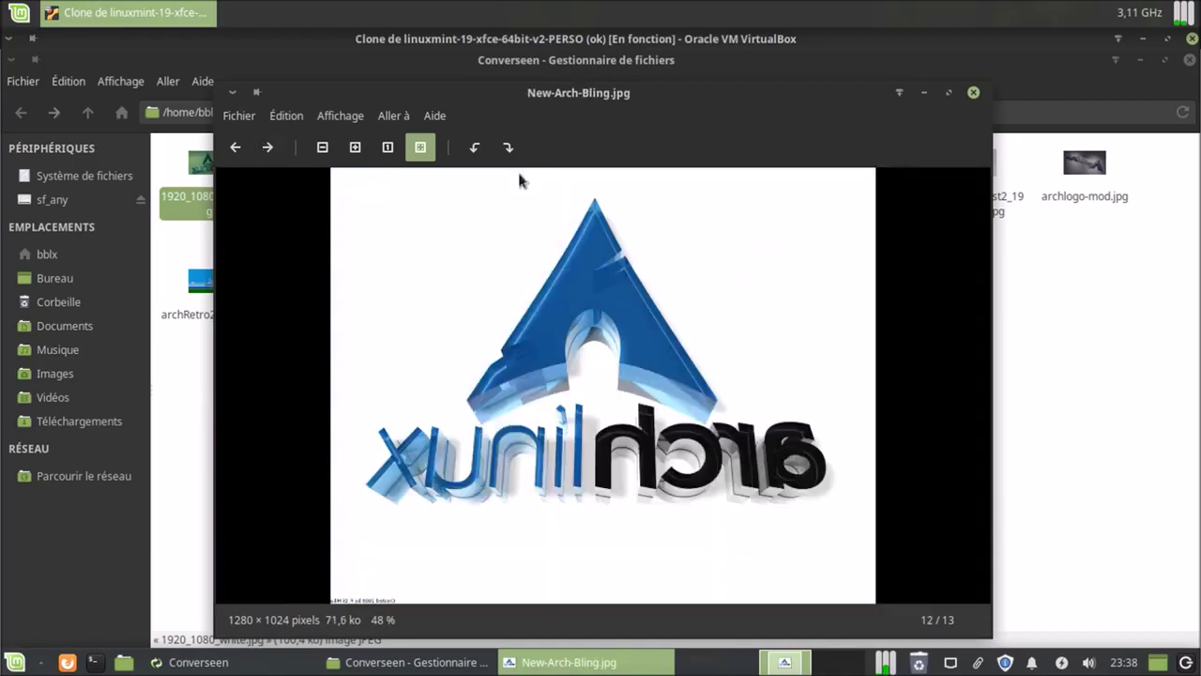
left_click(973, 93)
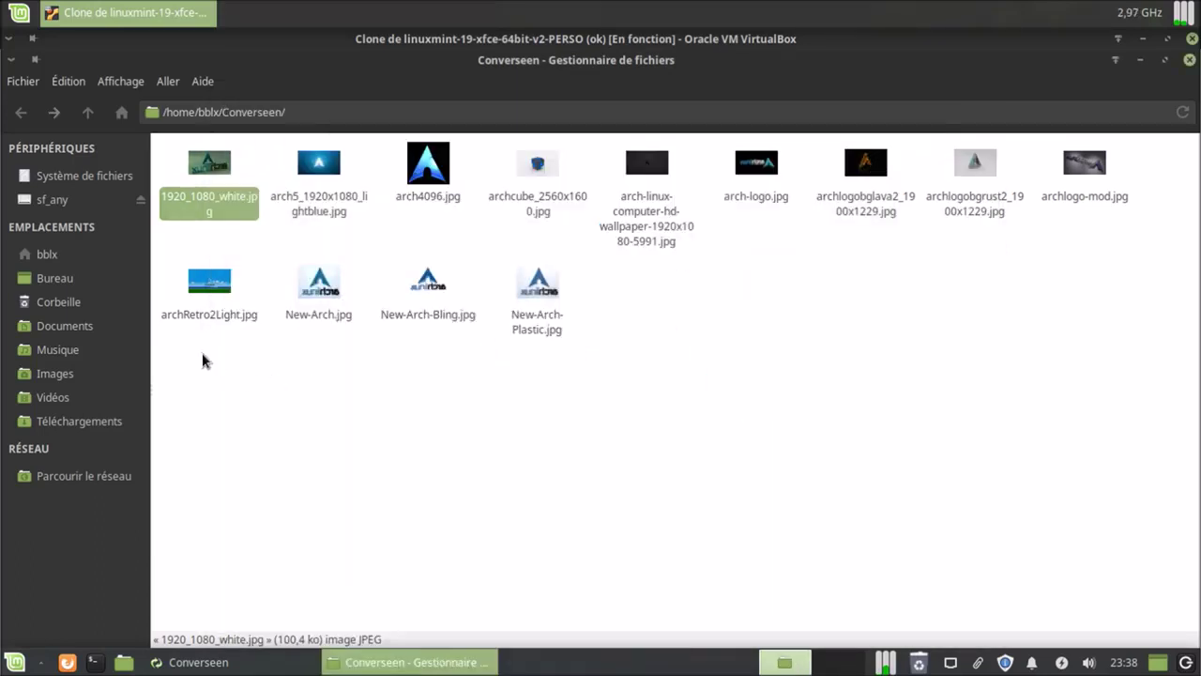
Remove all the horizontally flipped JPG images from the Converseen folder.
left_click_drag(202, 355, 1098, 158)
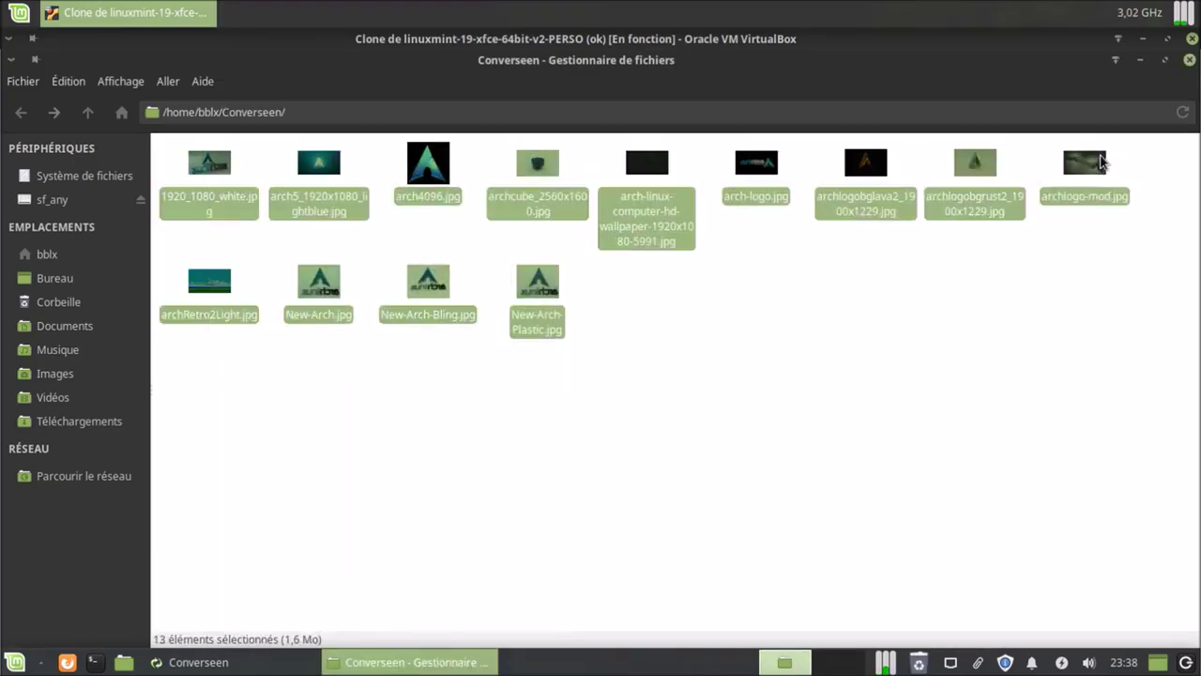
right_click(1099, 158)
left_click(1002, 310)
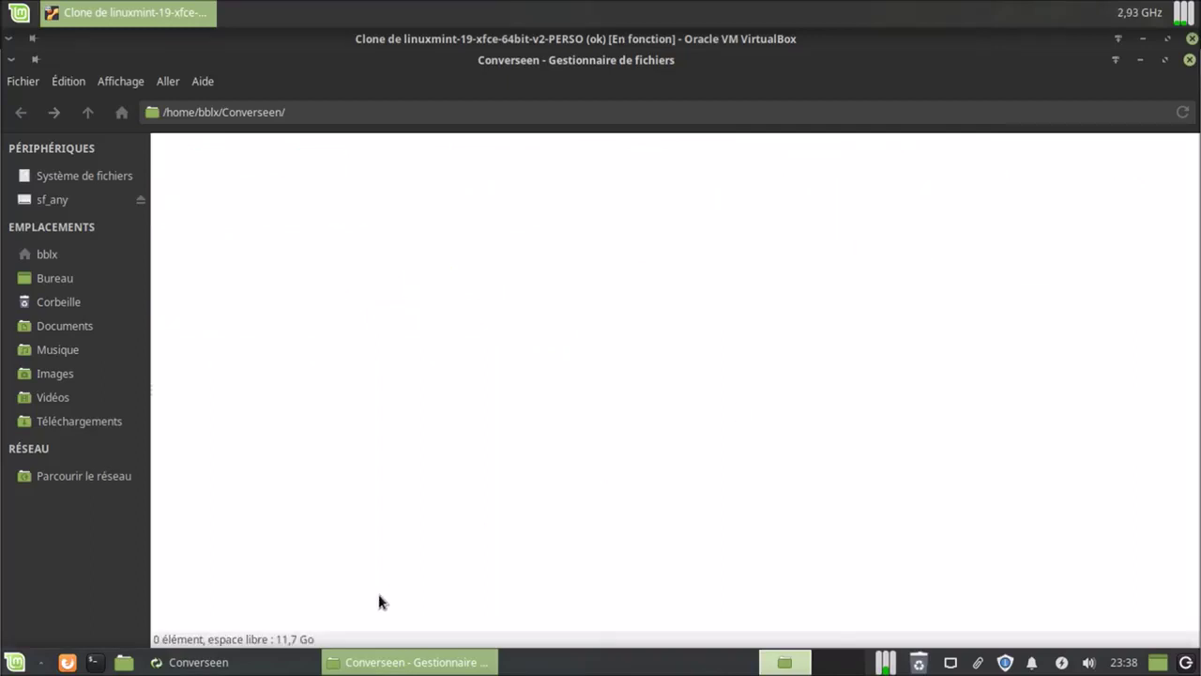
Switch to Converseen, set image flipping to Pas de retournement, and choose a +90° rotation.
left_click(301, 664)
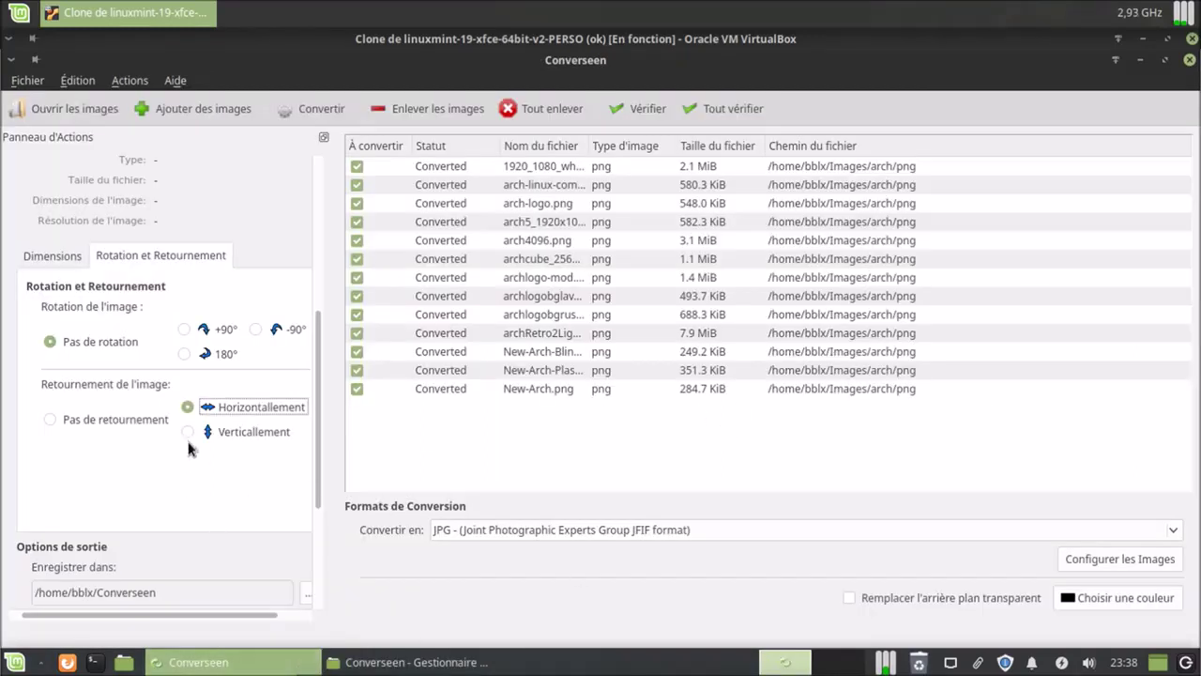
left_click(188, 432)
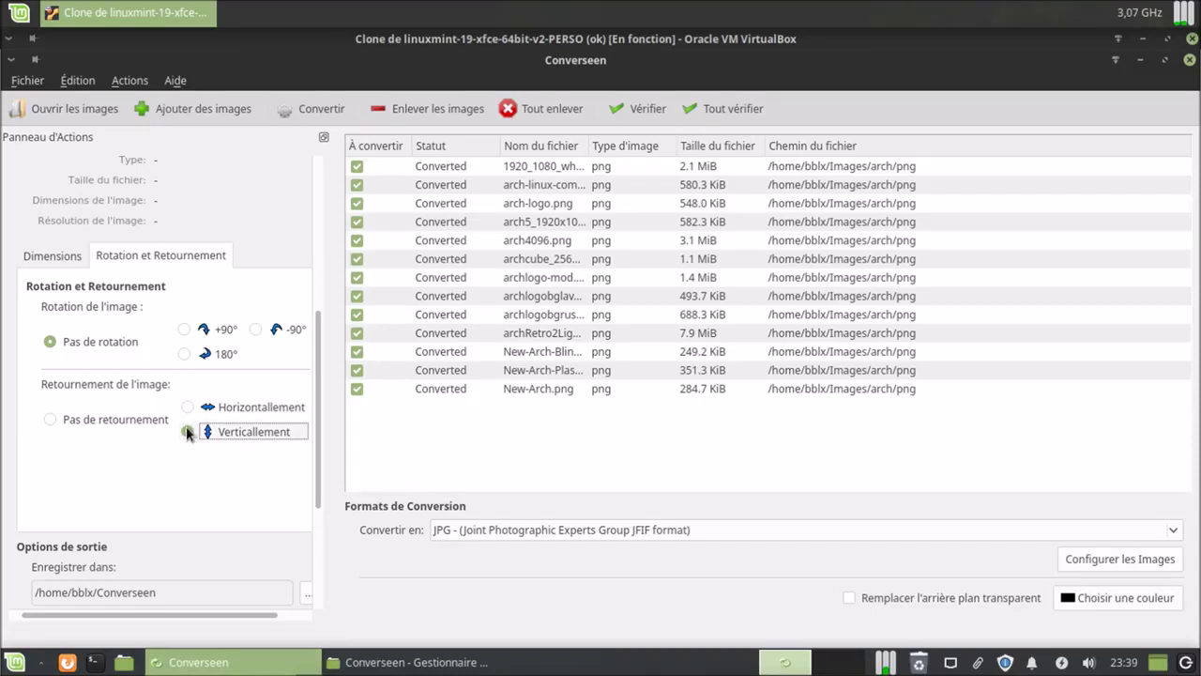
left_click(50, 421)
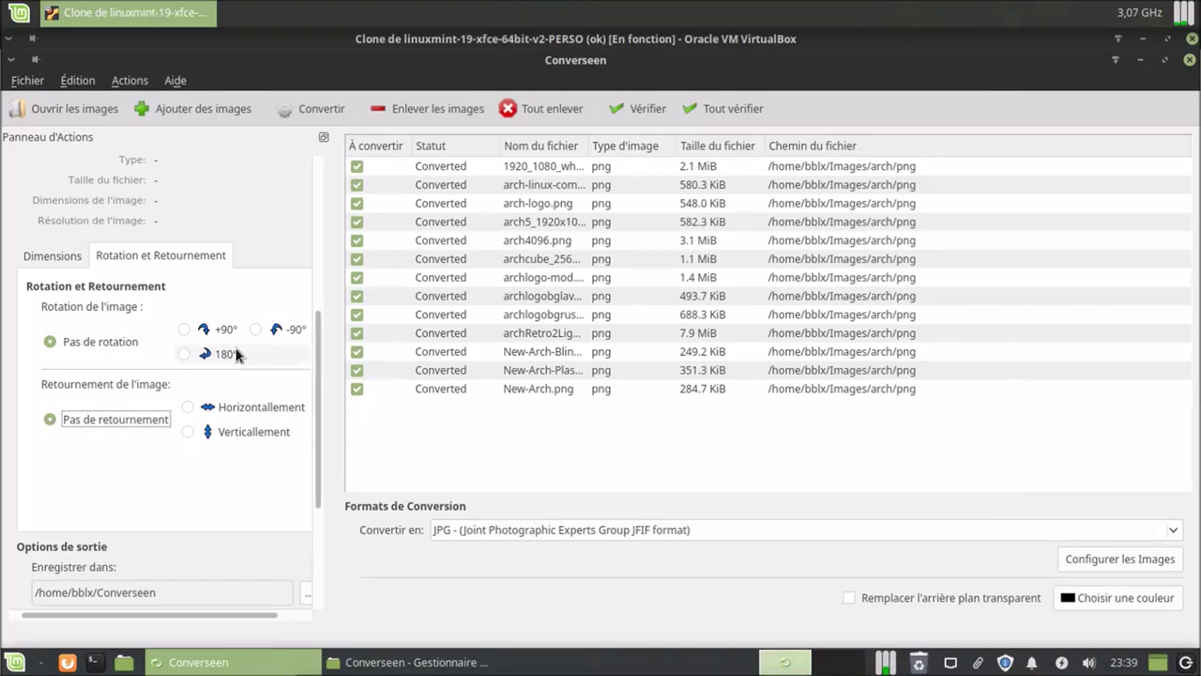
left_click(185, 330)
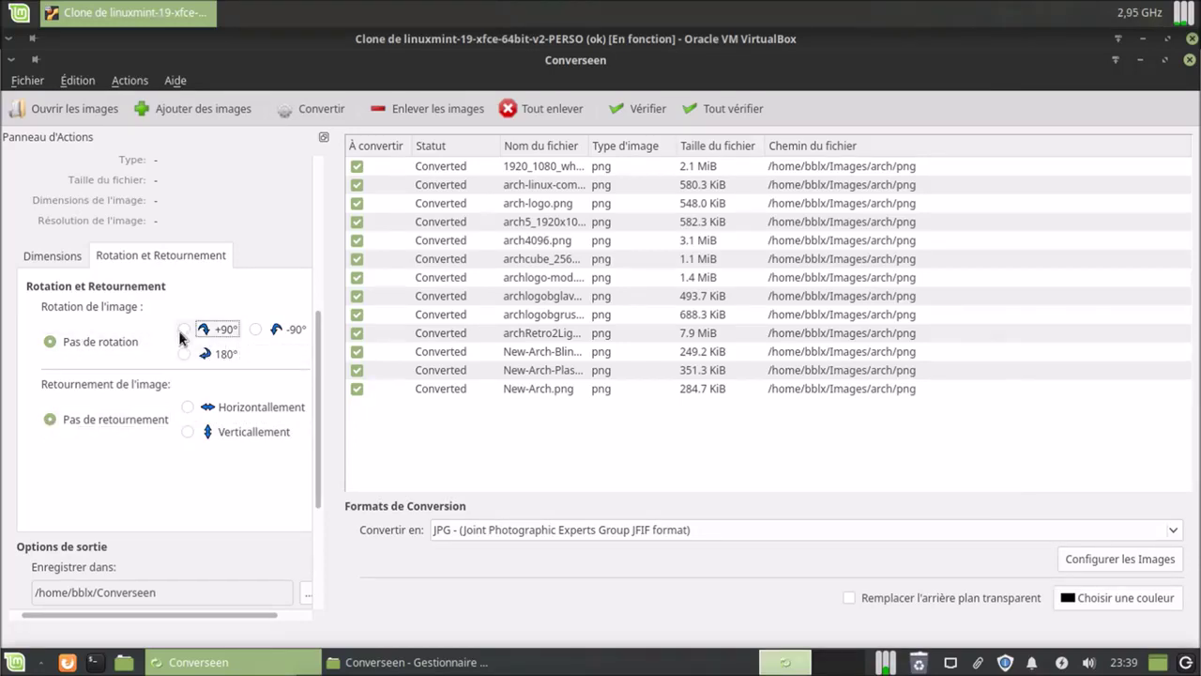
Convert the whole batch to JPG with the +90° rotation and browse the rotated images from 1920_1080_white.jpg to archlogobglava2_1900x1229.jpg in the image viewer.
left_click(312, 109)
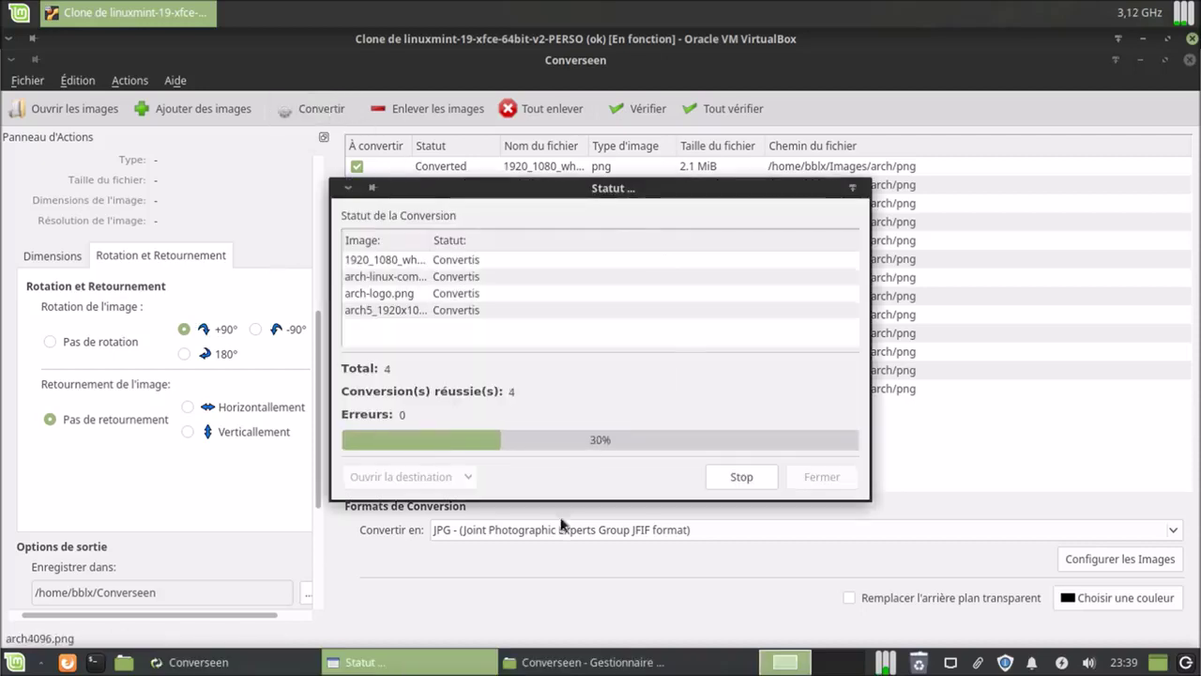
left_click(578, 662)
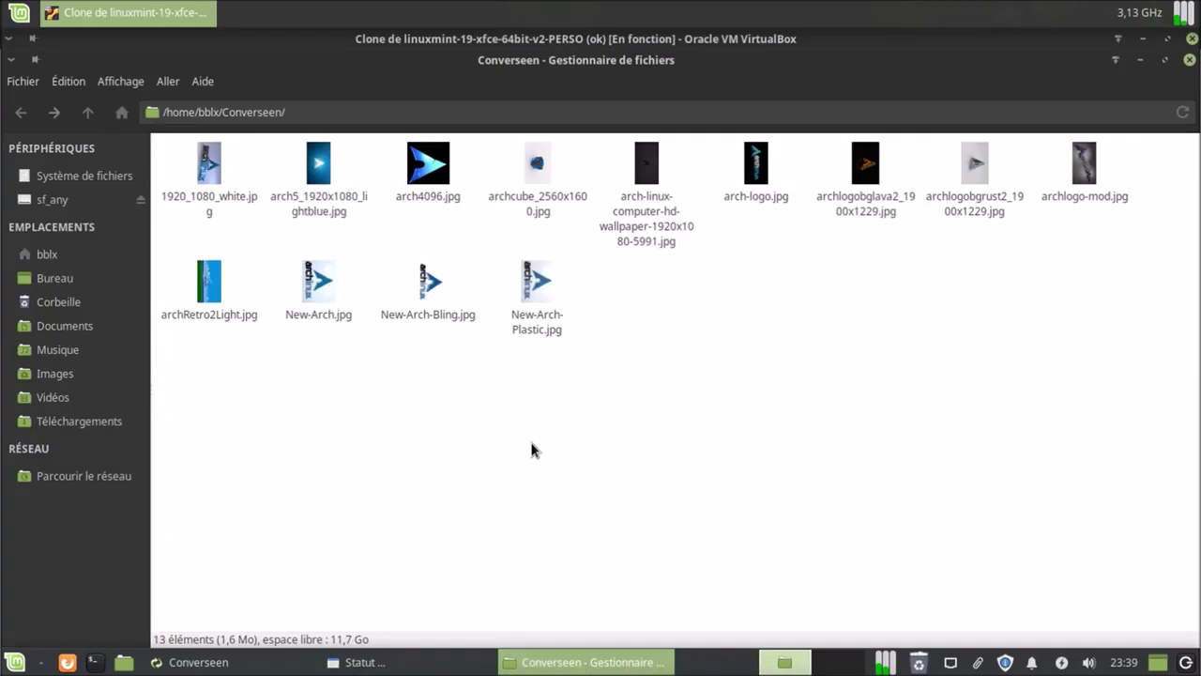
double_click(212, 214)
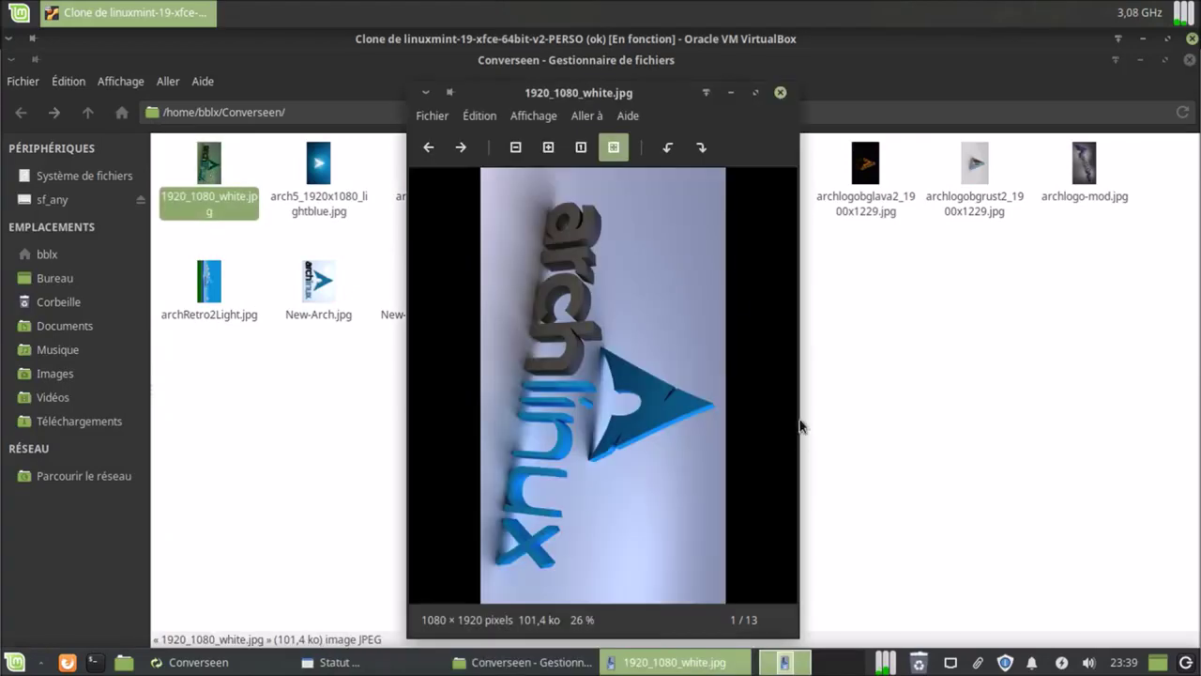
left_click(461, 147)
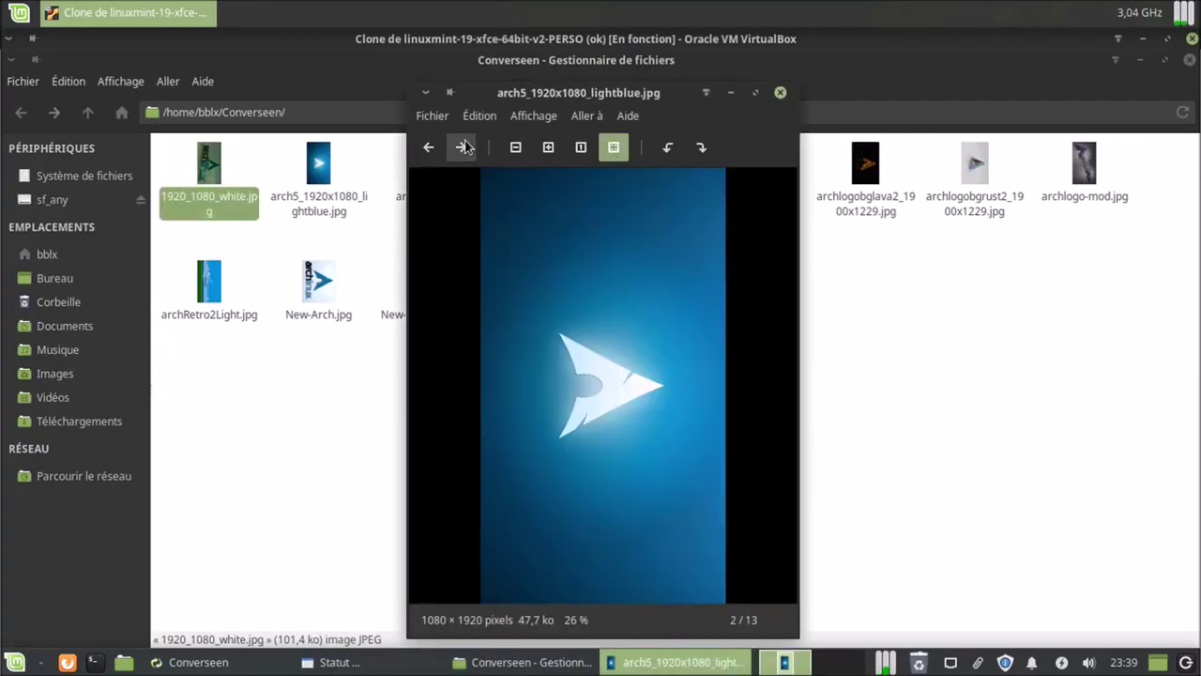
left_click(461, 147)
left_click(462, 148)
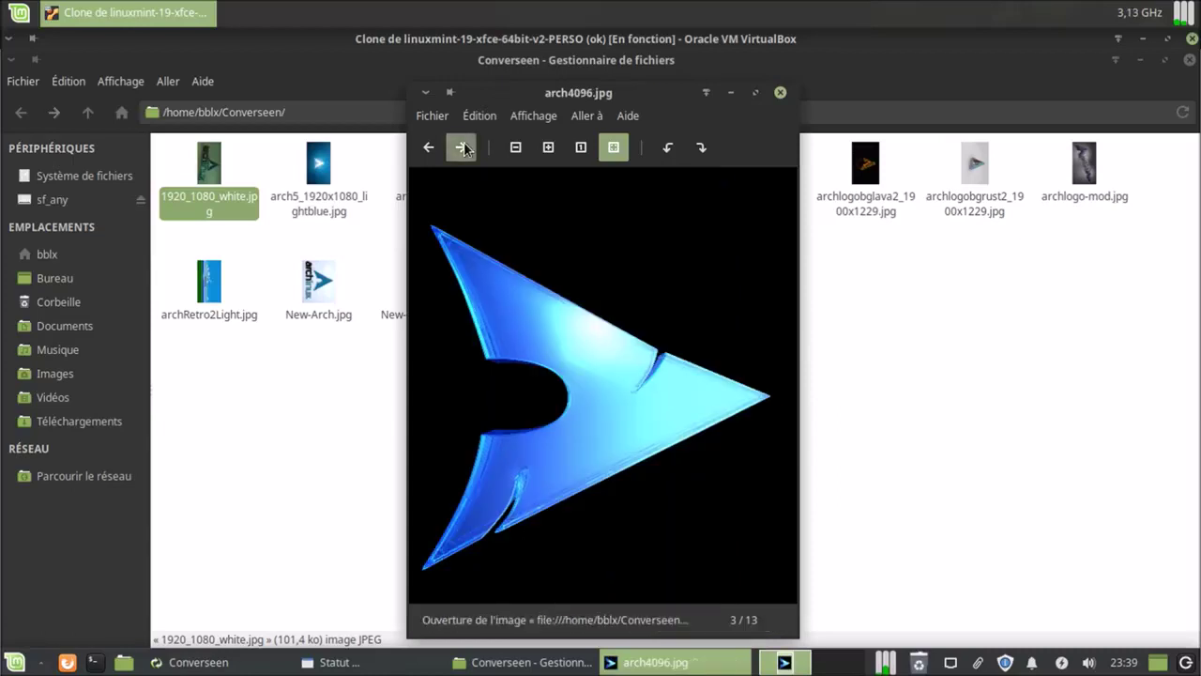
left_click(462, 147)
left_click(461, 148)
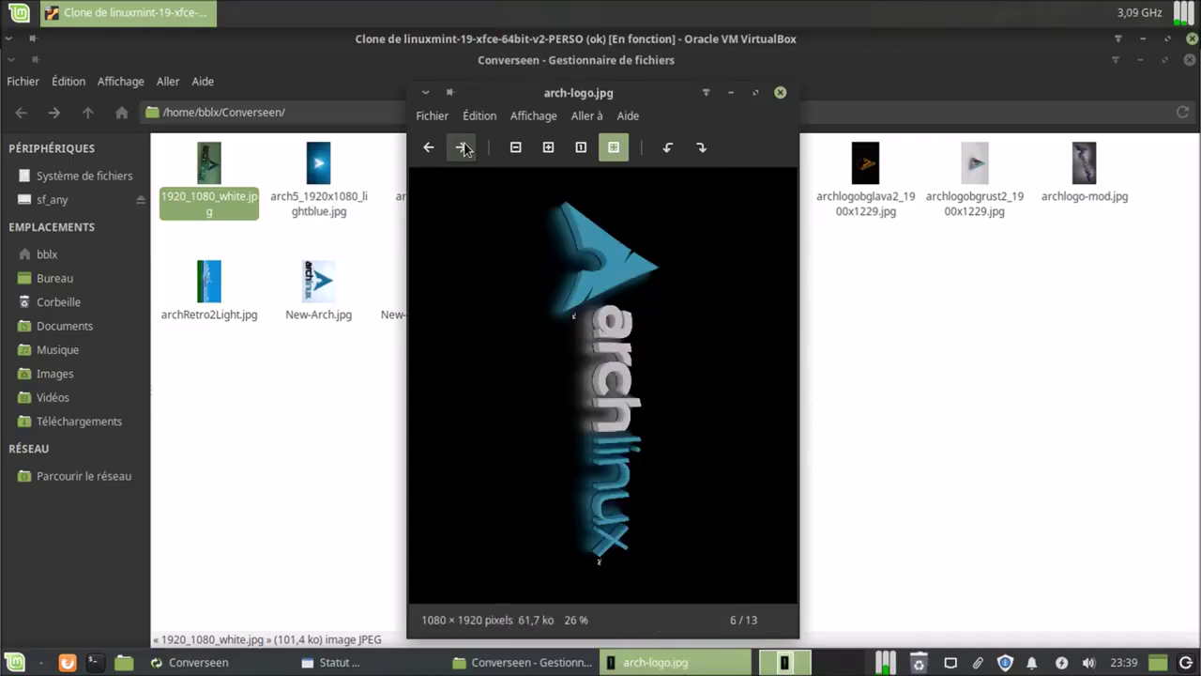
left_click(462, 147)
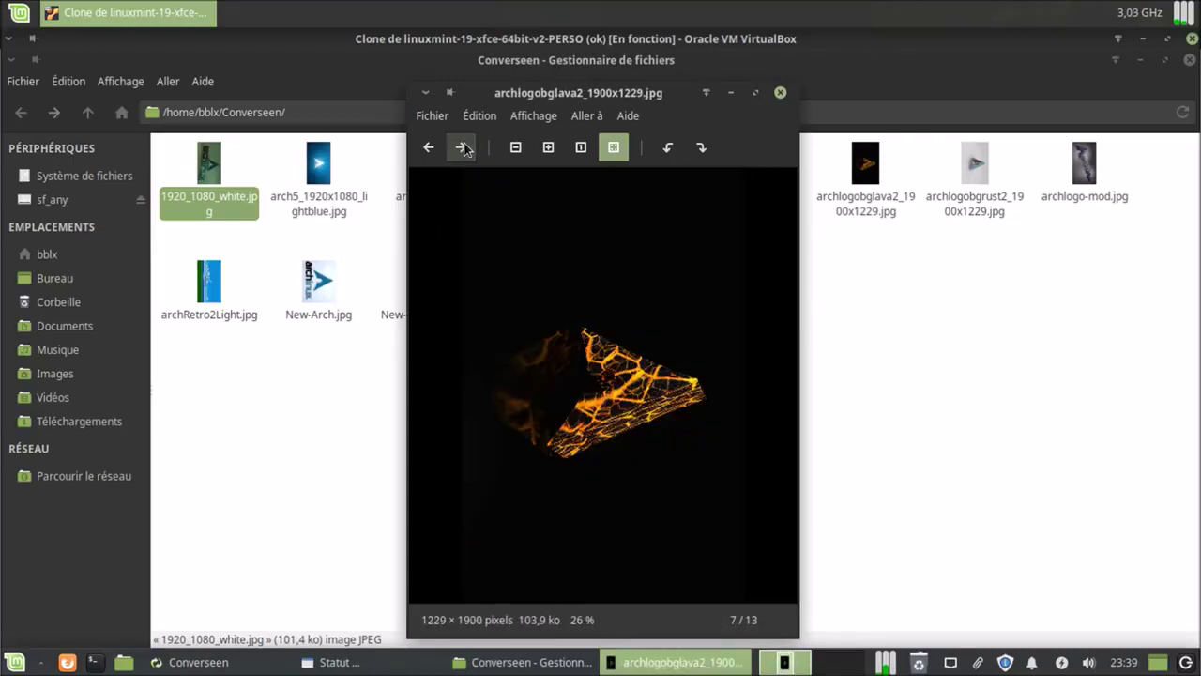
left_click(780, 93)
Move all the rotated JPG images in the Converseen folder to the trash.
left_click_drag(192, 344, 1152, 158)
right_click(844, 169)
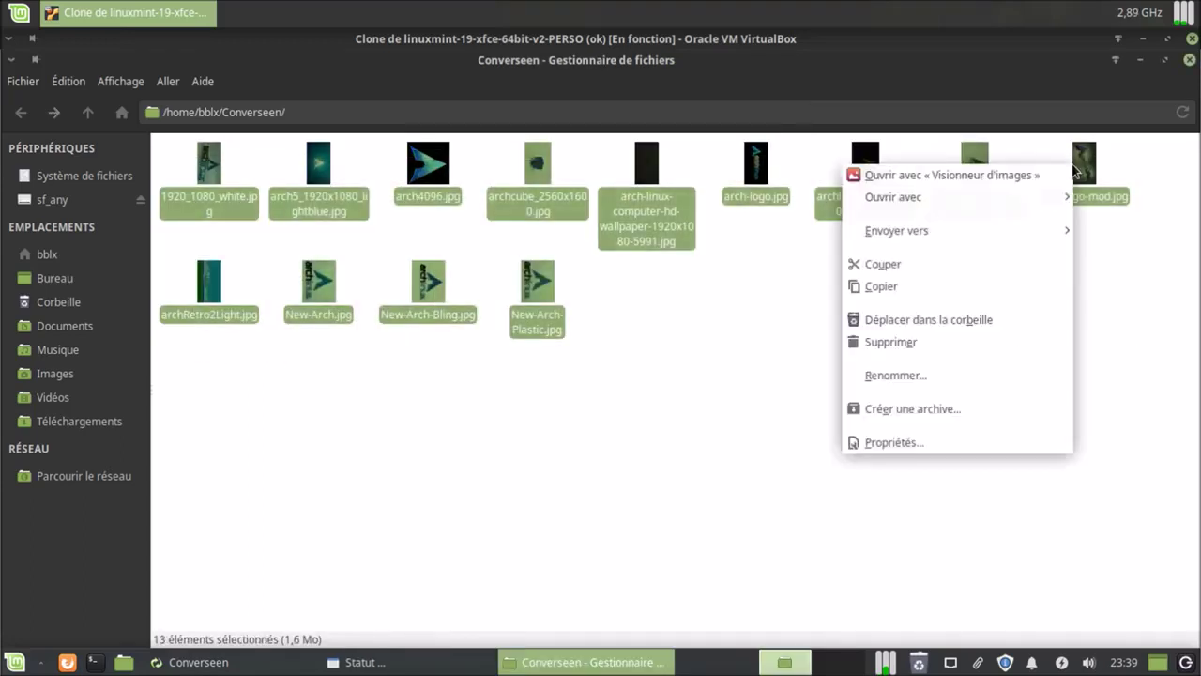
left_click(970, 317)
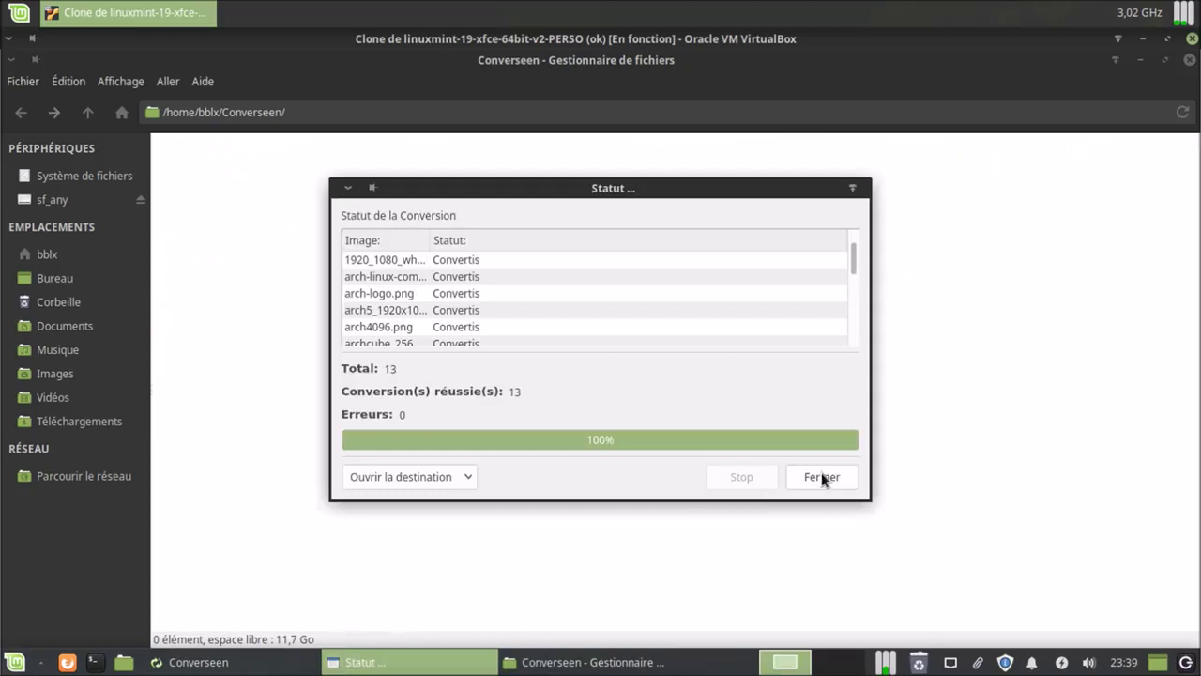
Close the conversion status window, switch to Converseen and set image rotation to Pas de rotation.
left_click(822, 477)
left_click(282, 660)
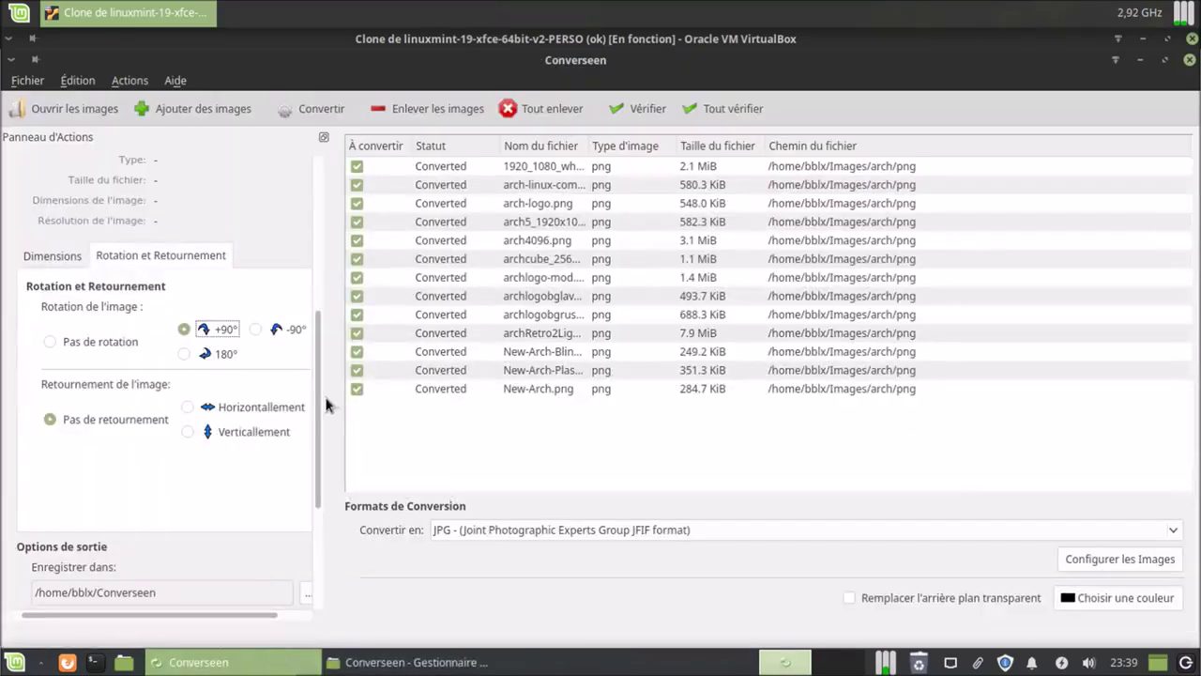
left_click_drag(317, 402, 332, 525)
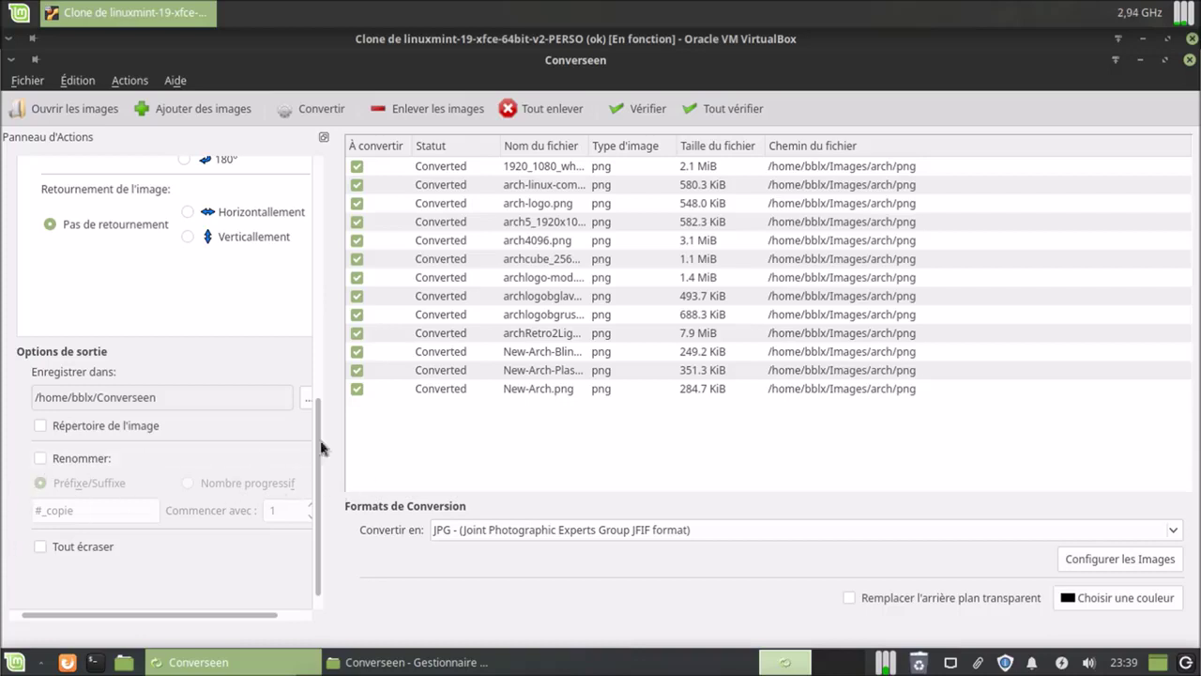
scroll(321, 447, "up", 4)
left_click(53, 304)
Enable Echelle de l'image with width and height at 50 % and keep the proportions.
left_click(54, 221)
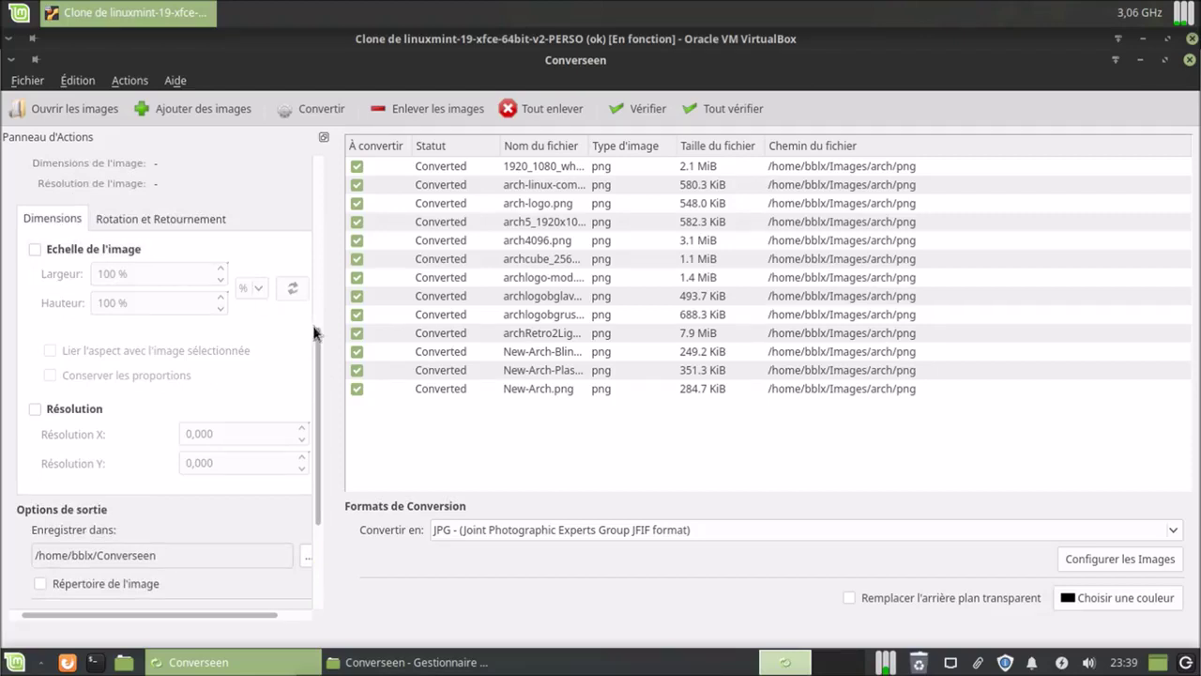
scroll(318, 336, "down", 4)
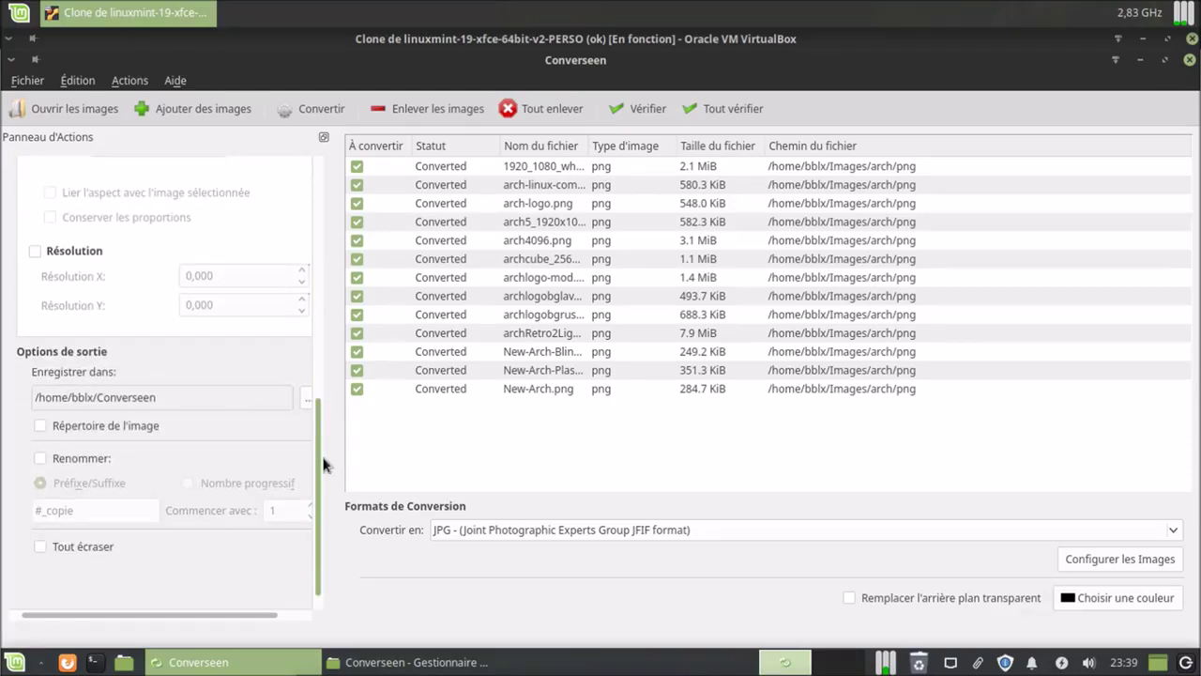
scroll(321, 274, "up", 4)
scroll(322, 304, "down", 1)
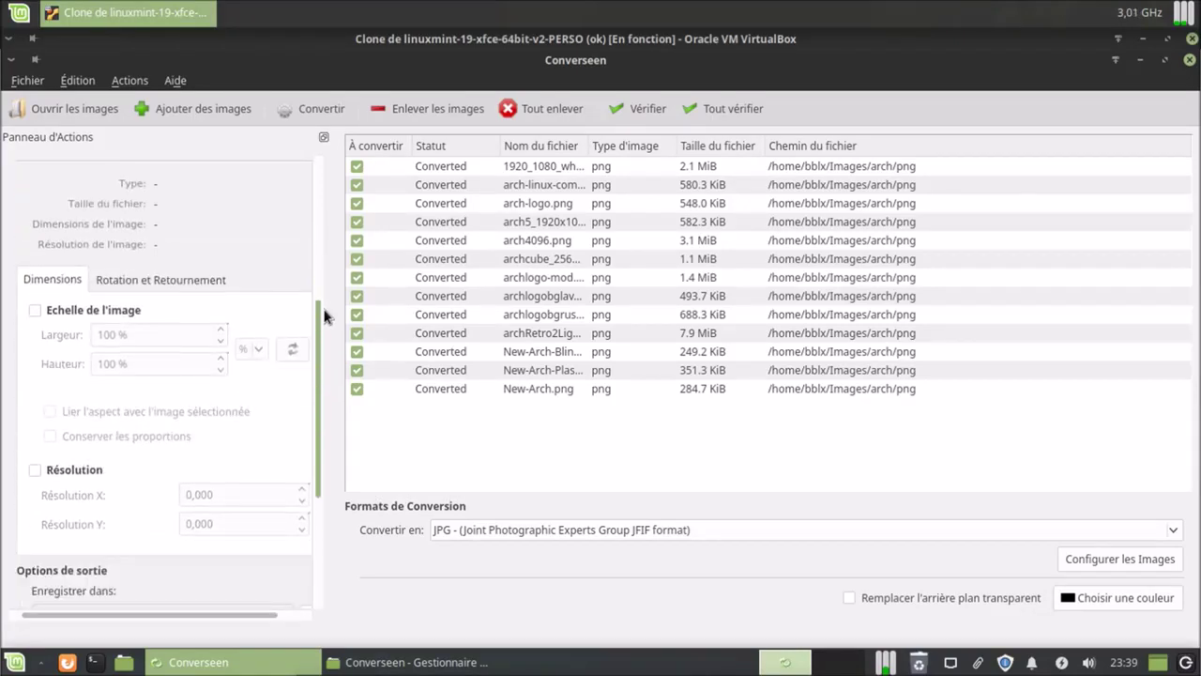
left_click(52, 313)
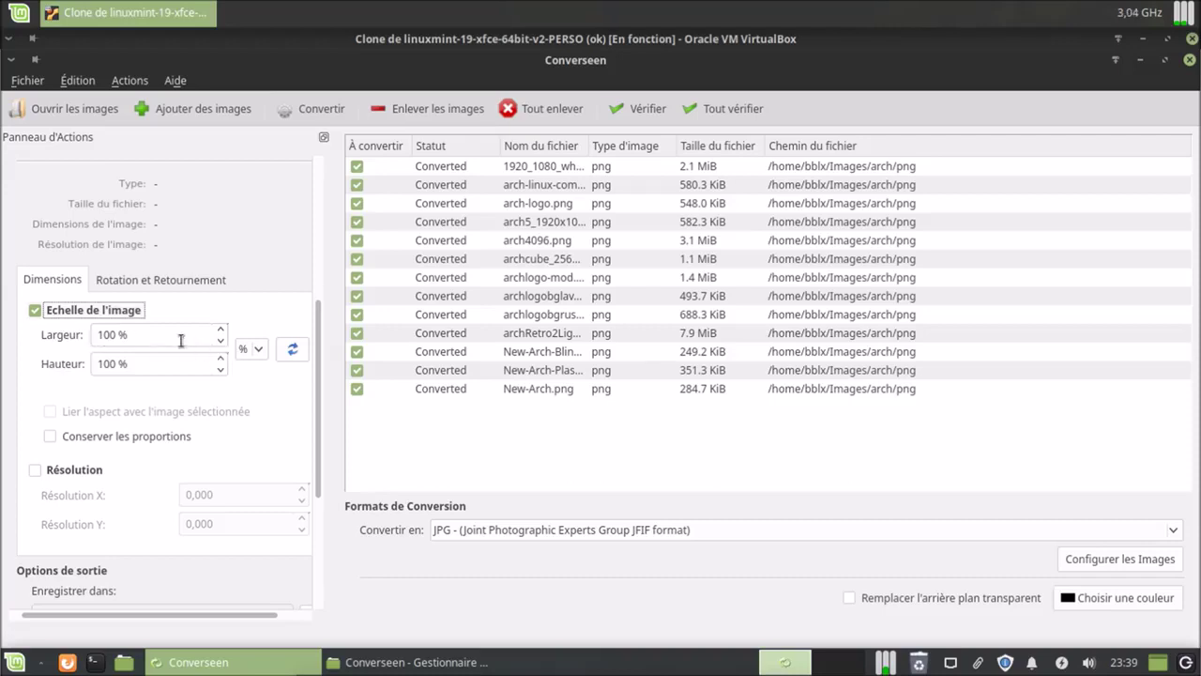
left_click_drag(117, 334, 79, 338)
type("50")
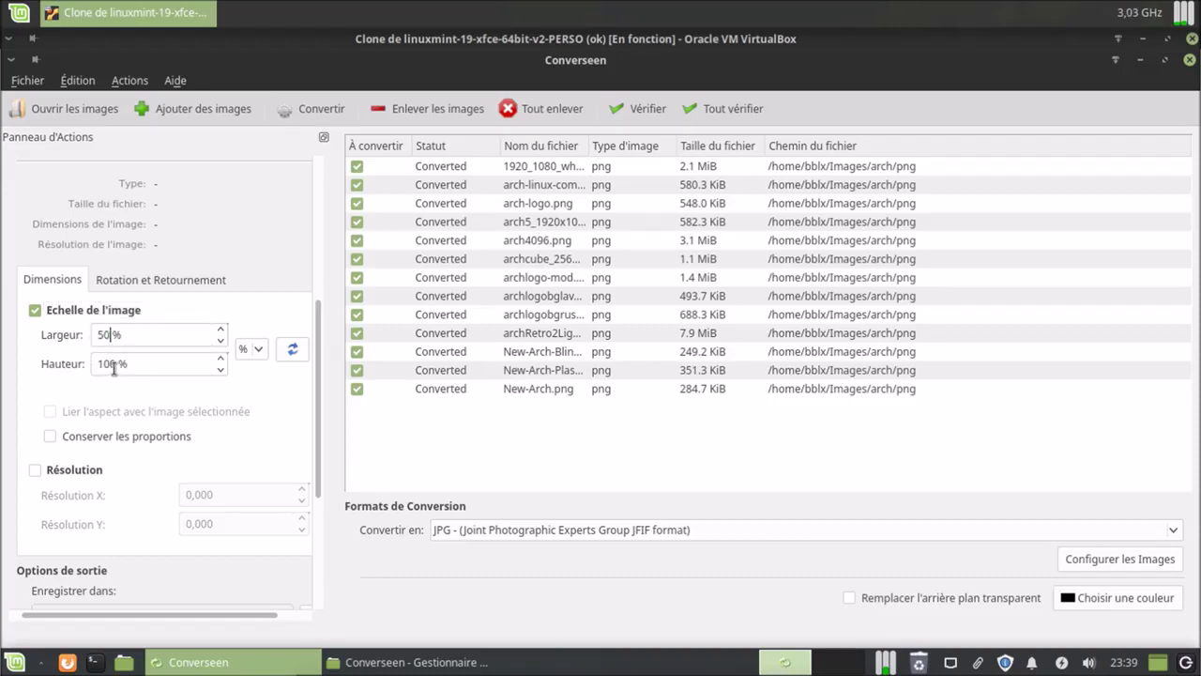
left_click_drag(115, 366, 75, 366)
type("50")
left_click(76, 438)
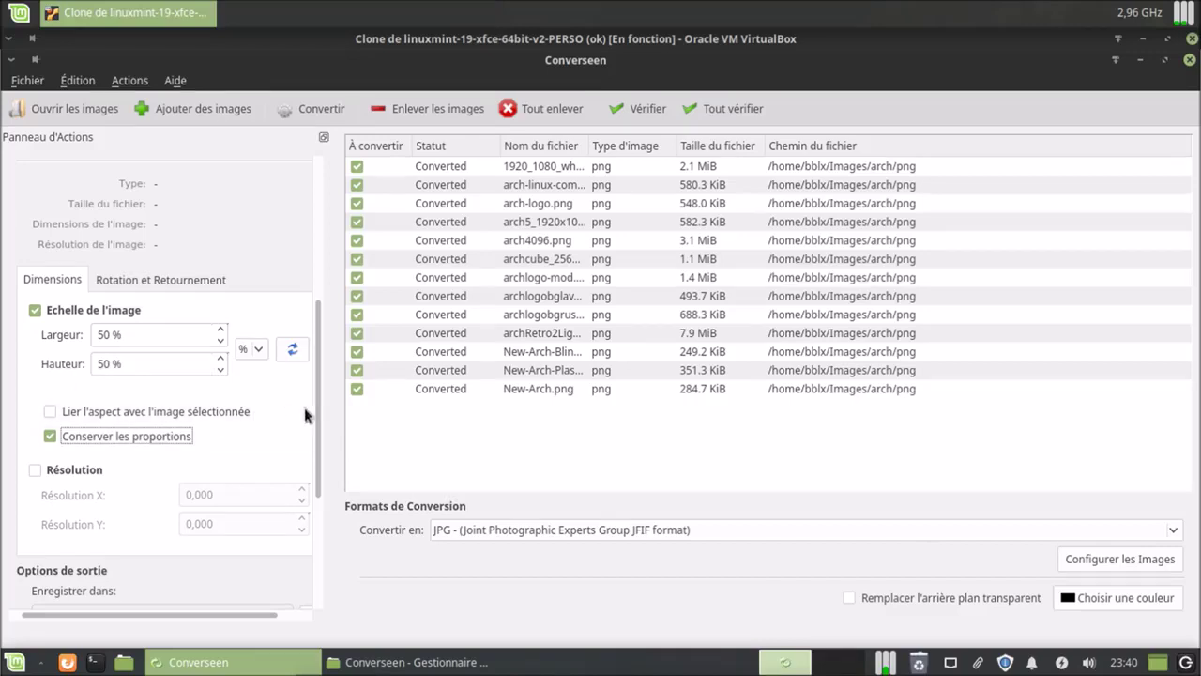
Enable renaming with the Préfixe/Suffixe pattern #_archlinux and convert the whole batch to JPG.
left_click_drag(316, 409, 322, 511)
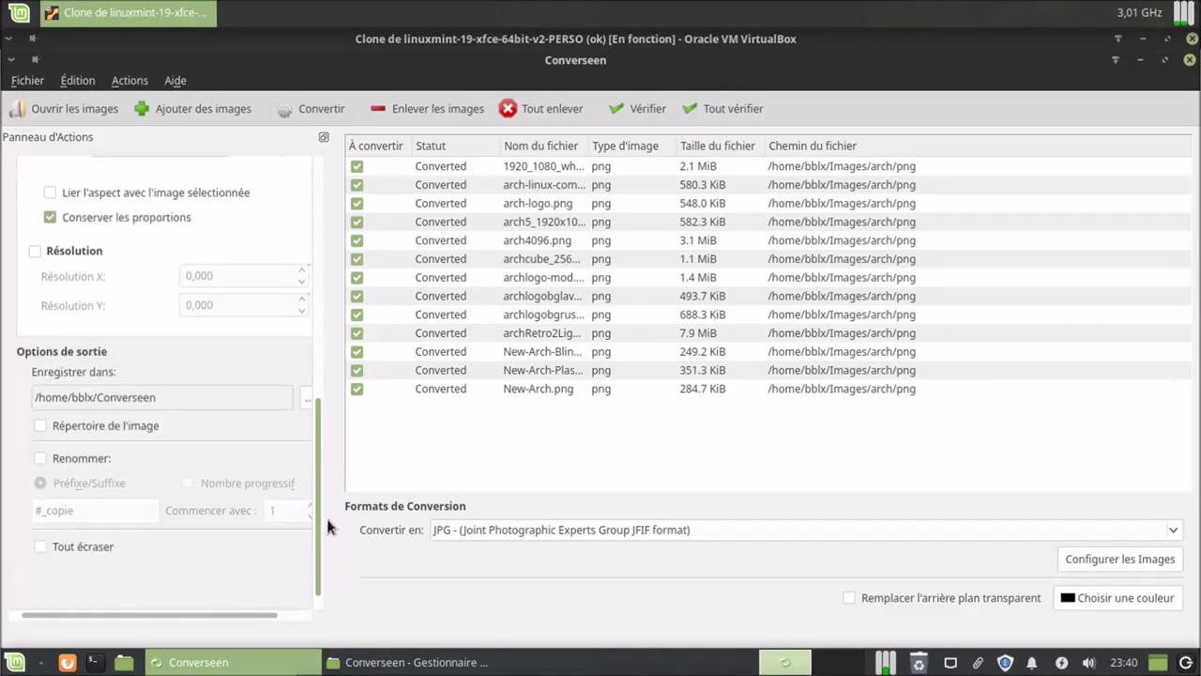
left_click(47, 459)
triple_click(130, 509)
type("#archlinux")
key("Home")
key("Right")
type("_")
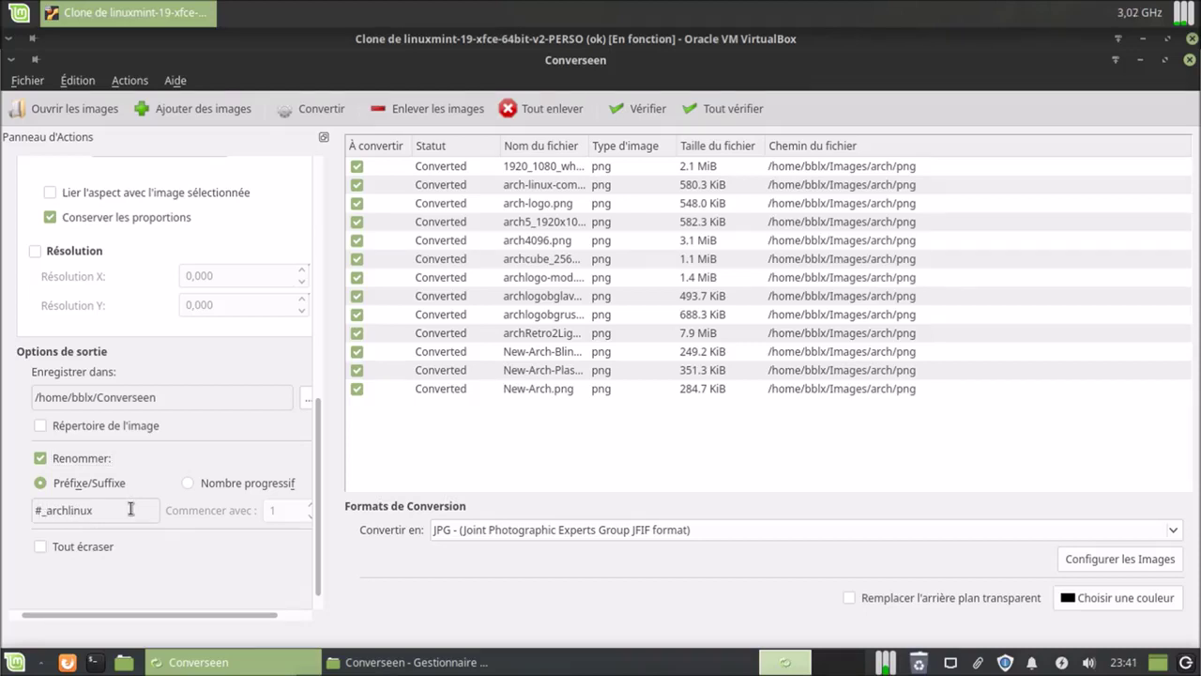
left_click(279, 110)
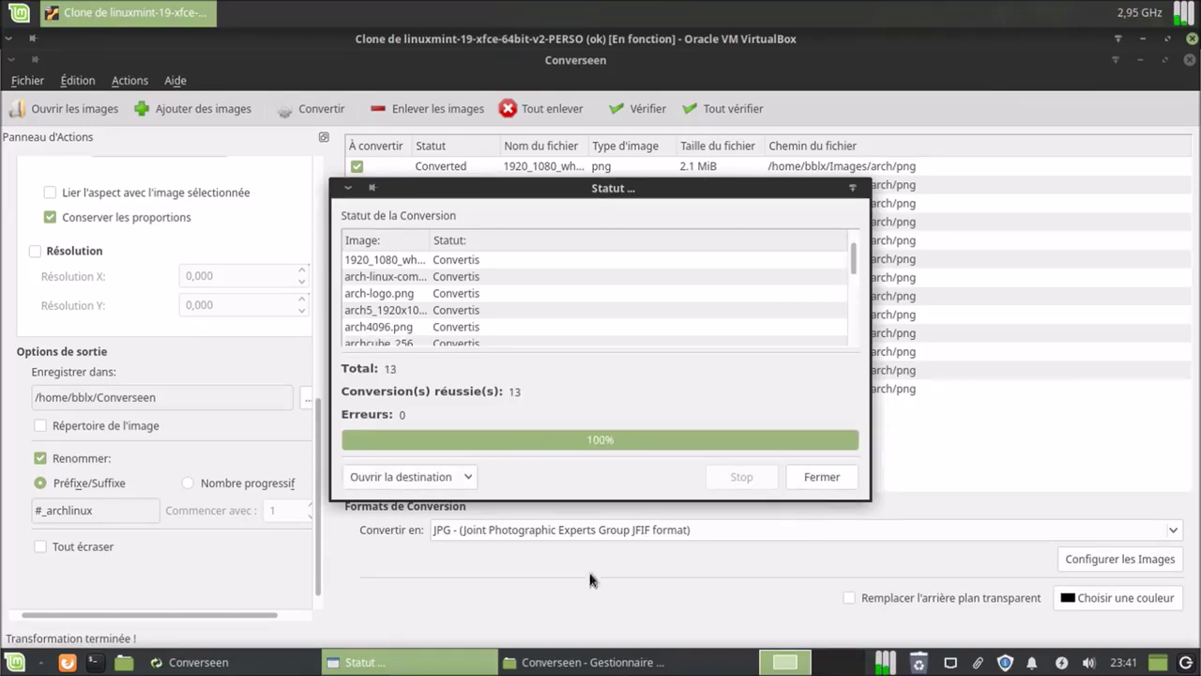
Switch to the file manager, check the renamed JPG images, and copy all the PNG originals from the Images/arch/png folder.
left_click(538, 663)
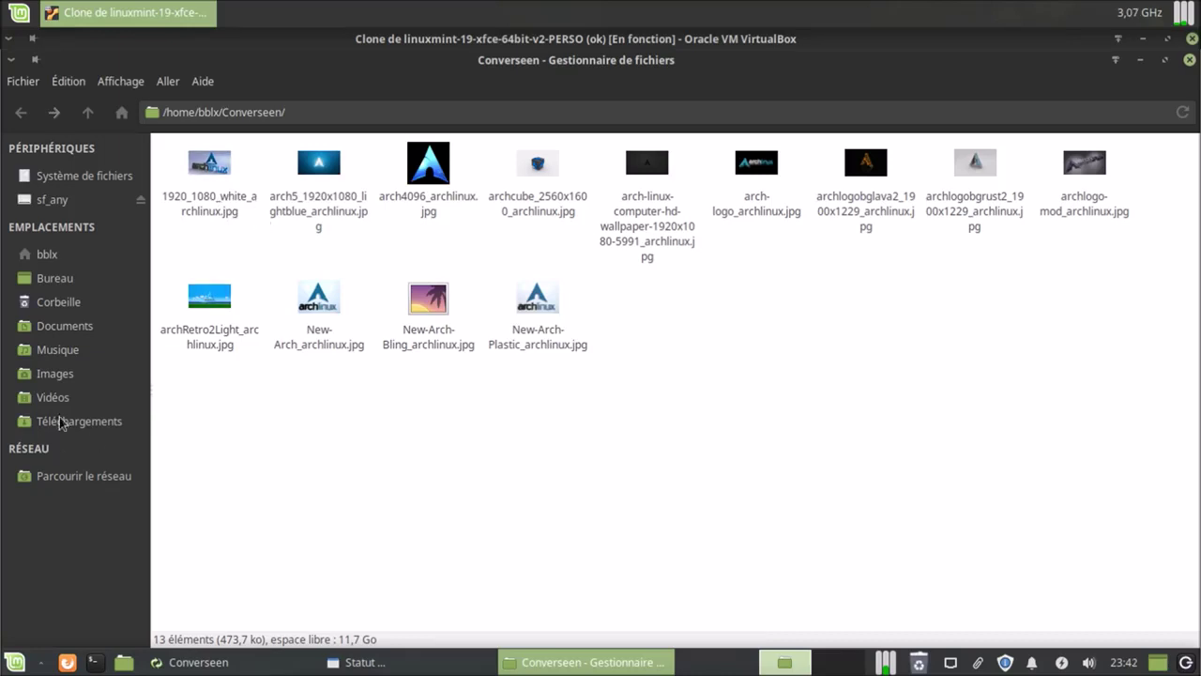
left_click(64, 374)
left_click(194, 163)
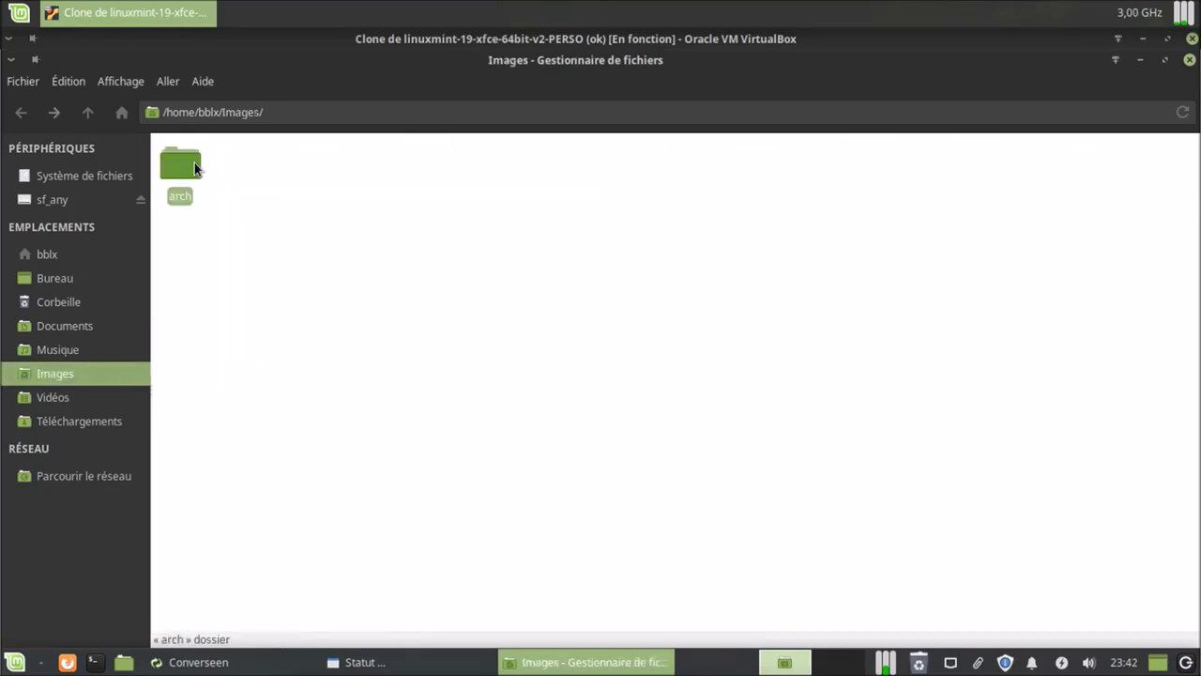
double_click(194, 162)
double_click(231, 166)
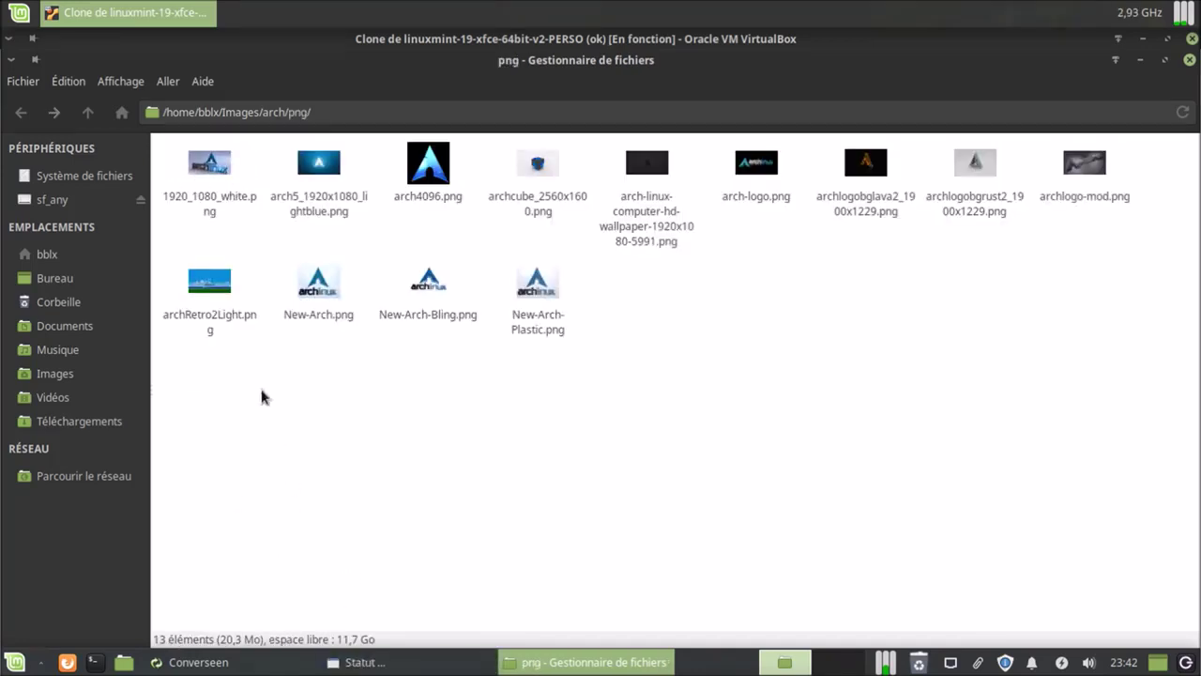
left_click_drag(173, 165, 1121, 394)
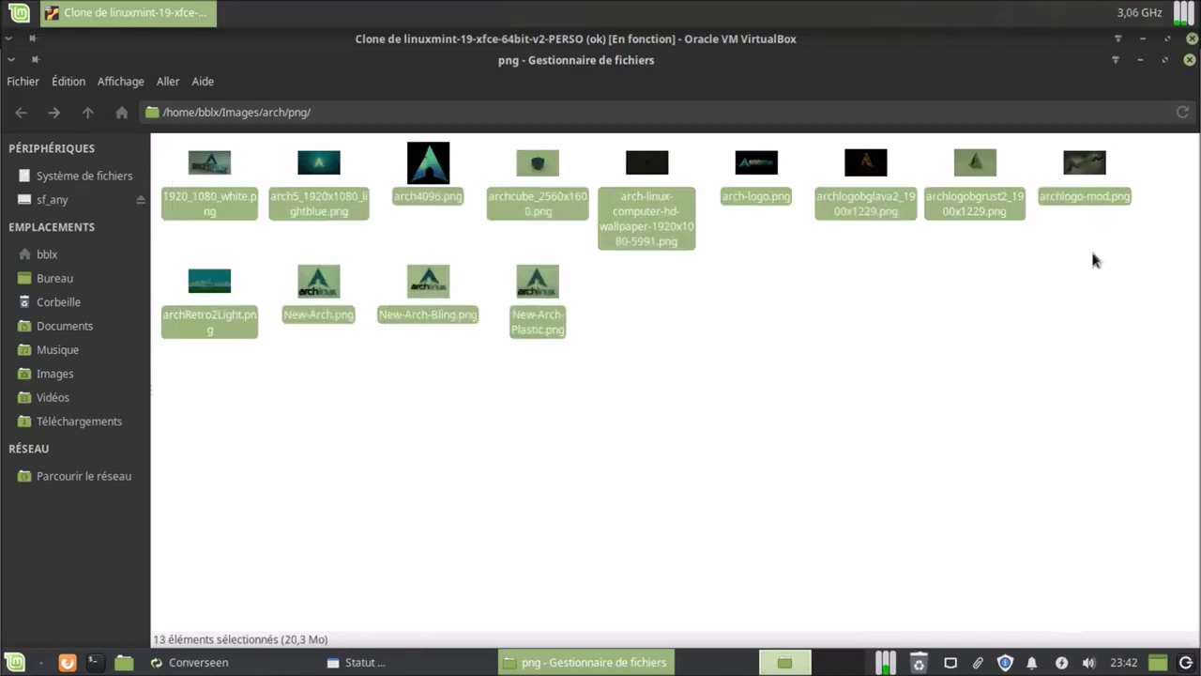
right_click(1089, 166)
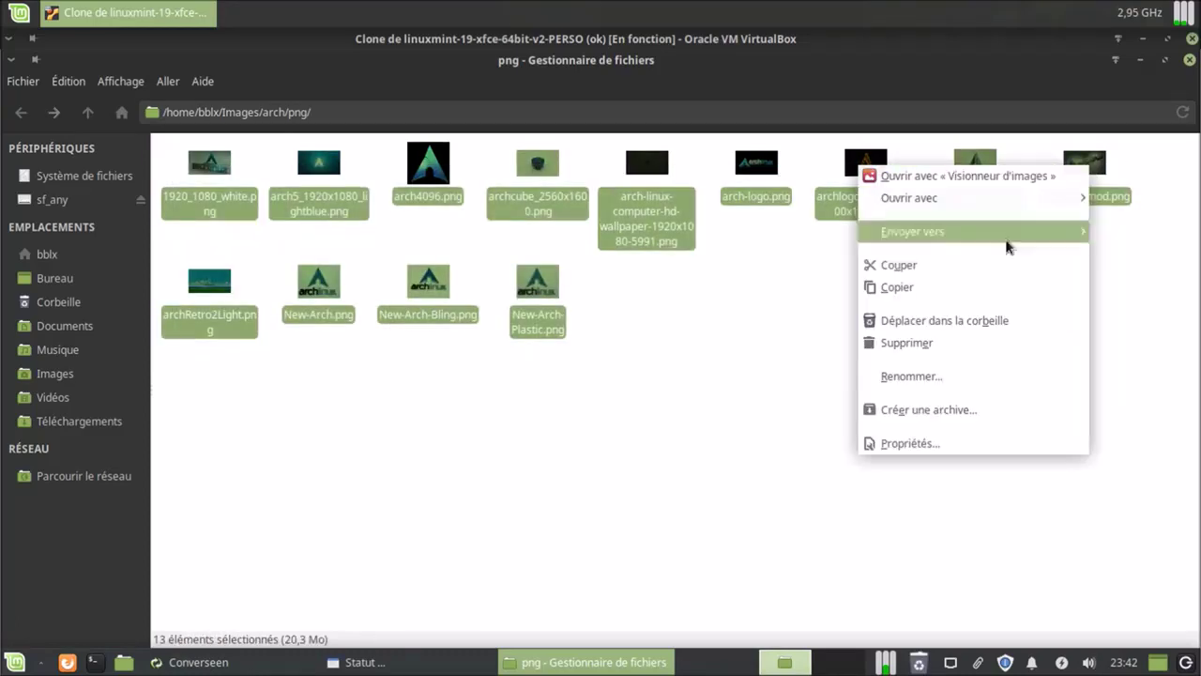
left_click(968, 285)
Paste the copied PNG images into the Converseen folder in the home directory.
left_click(97, 254)
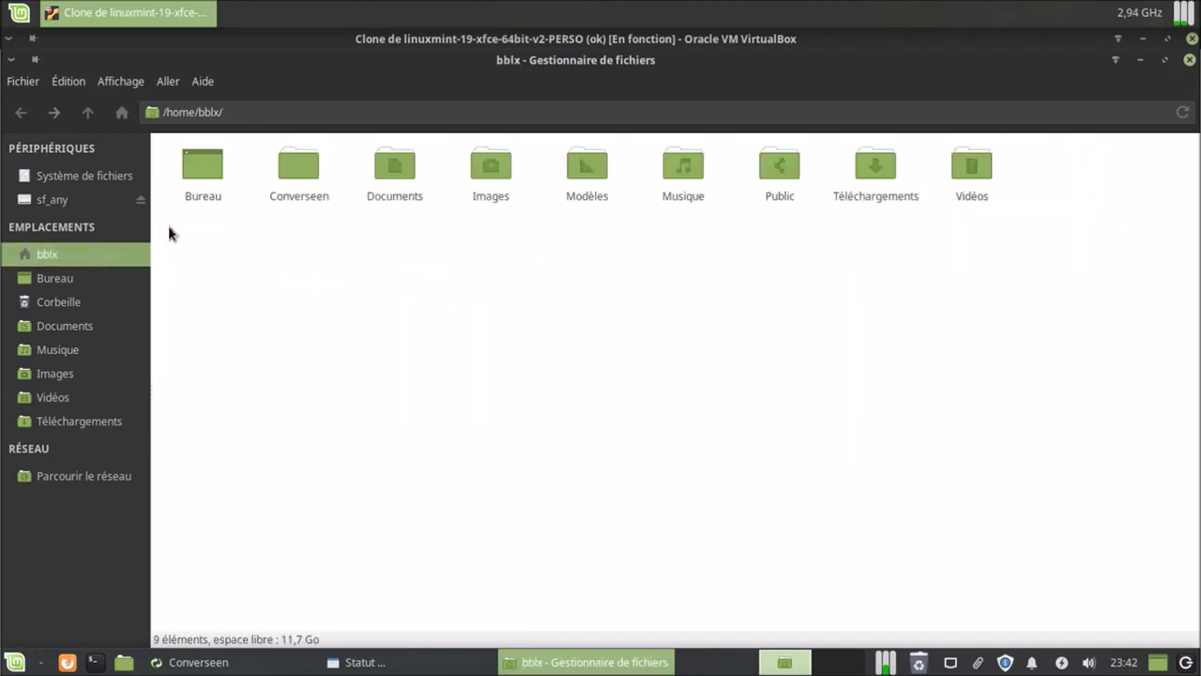
double_click(301, 174)
right_click(394, 568)
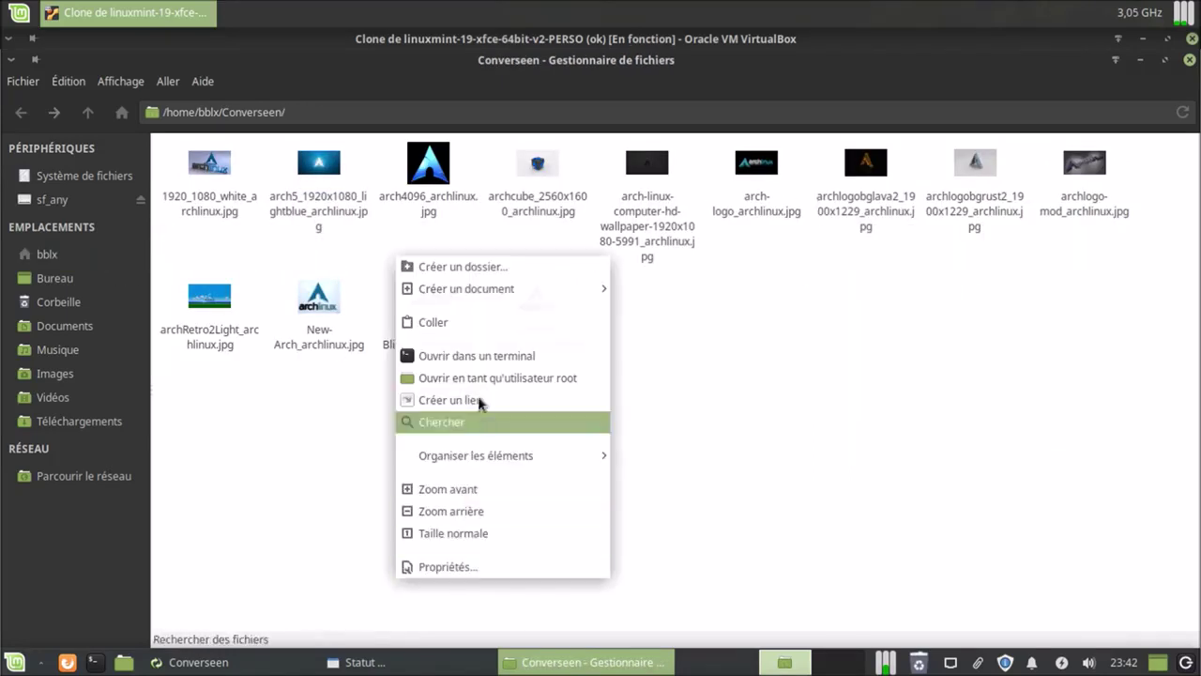
left_click(474, 323)
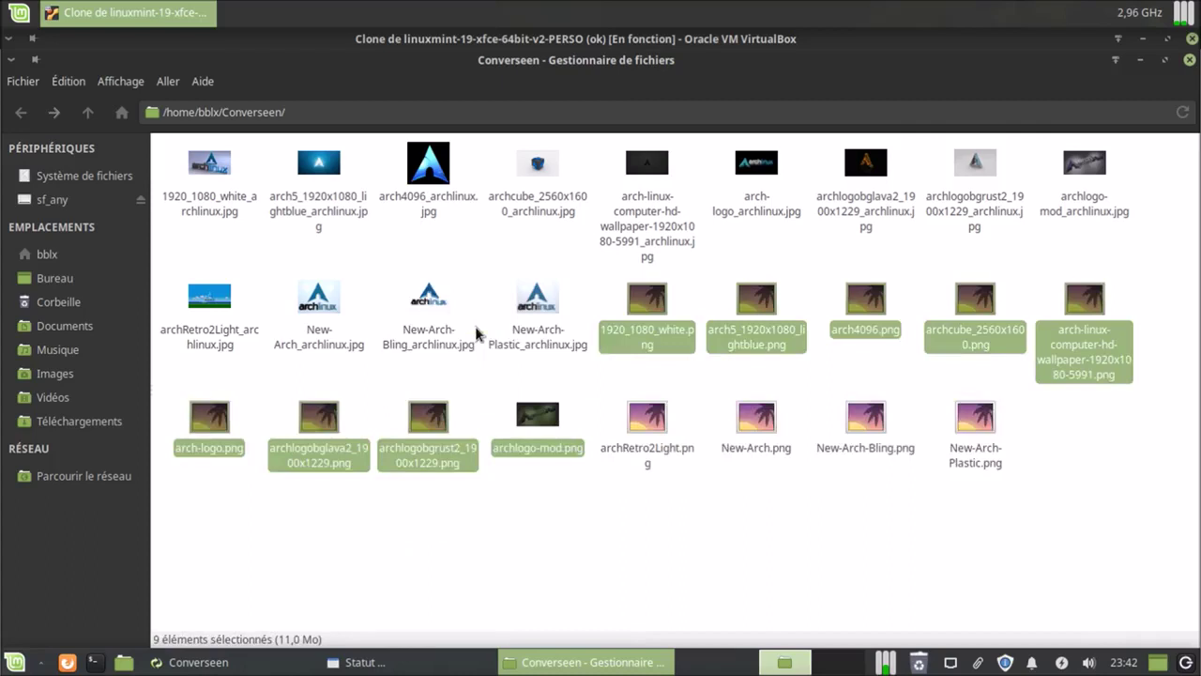
left_click(530, 535)
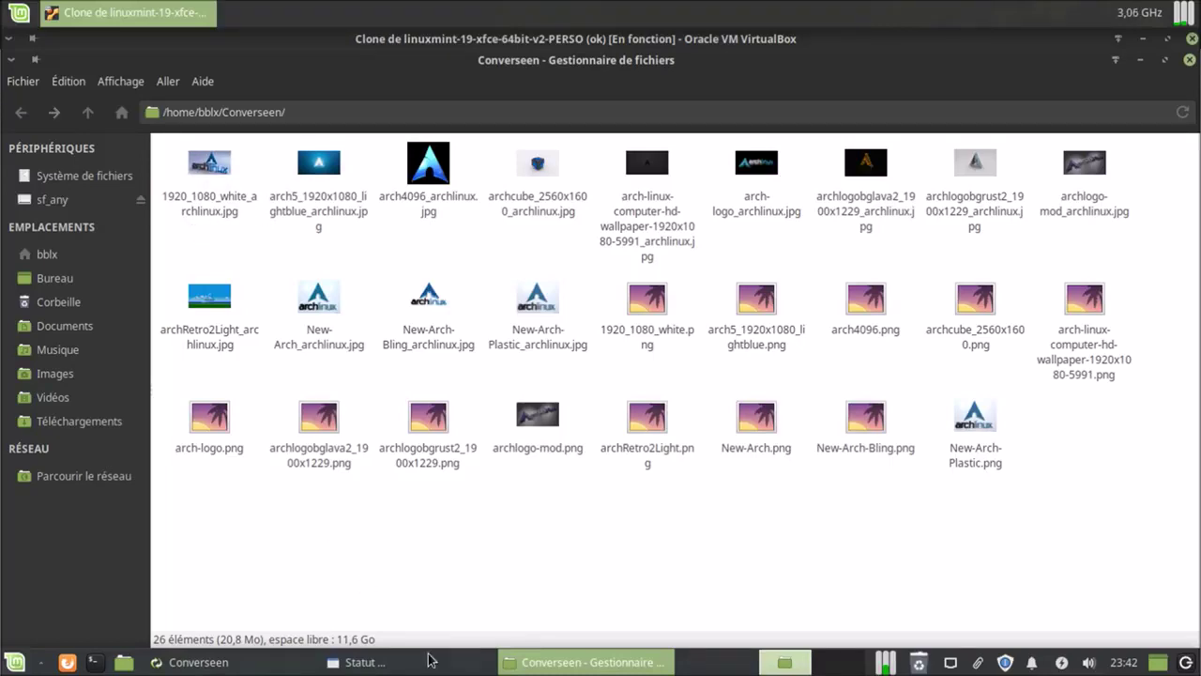
In Converseen, switch the renaming mode to Nombre progressif, convert the batch to JPG and check the numbered files in the file manager.
left_click(179, 662)
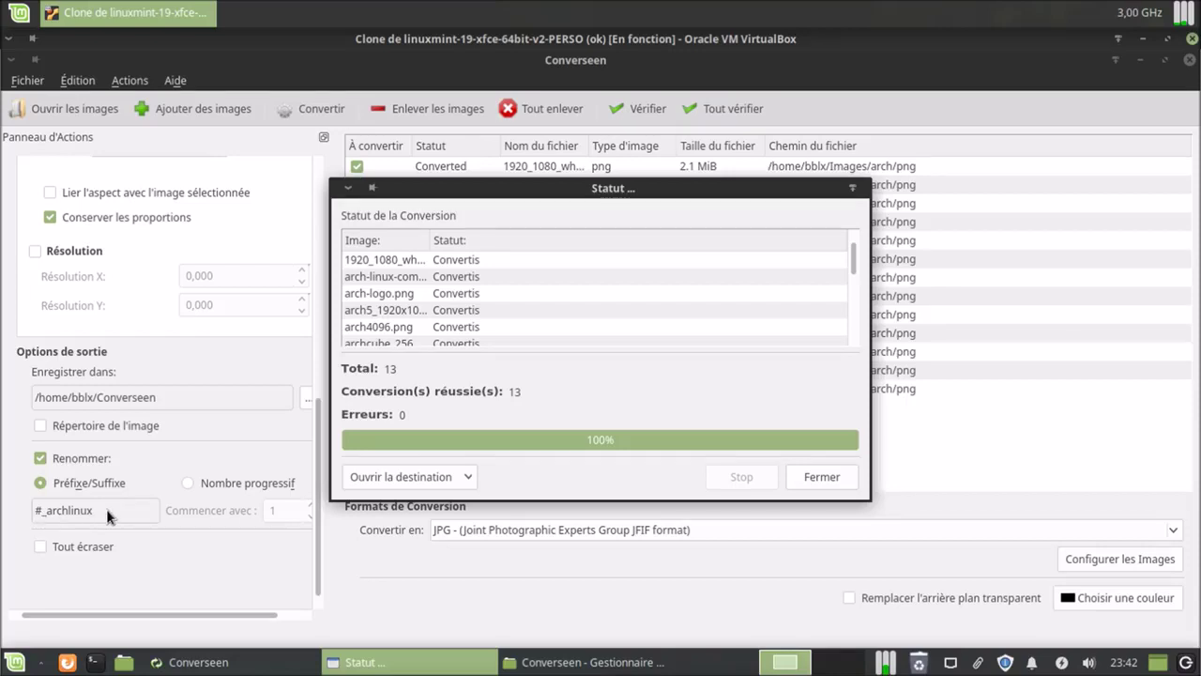
left_click(835, 480)
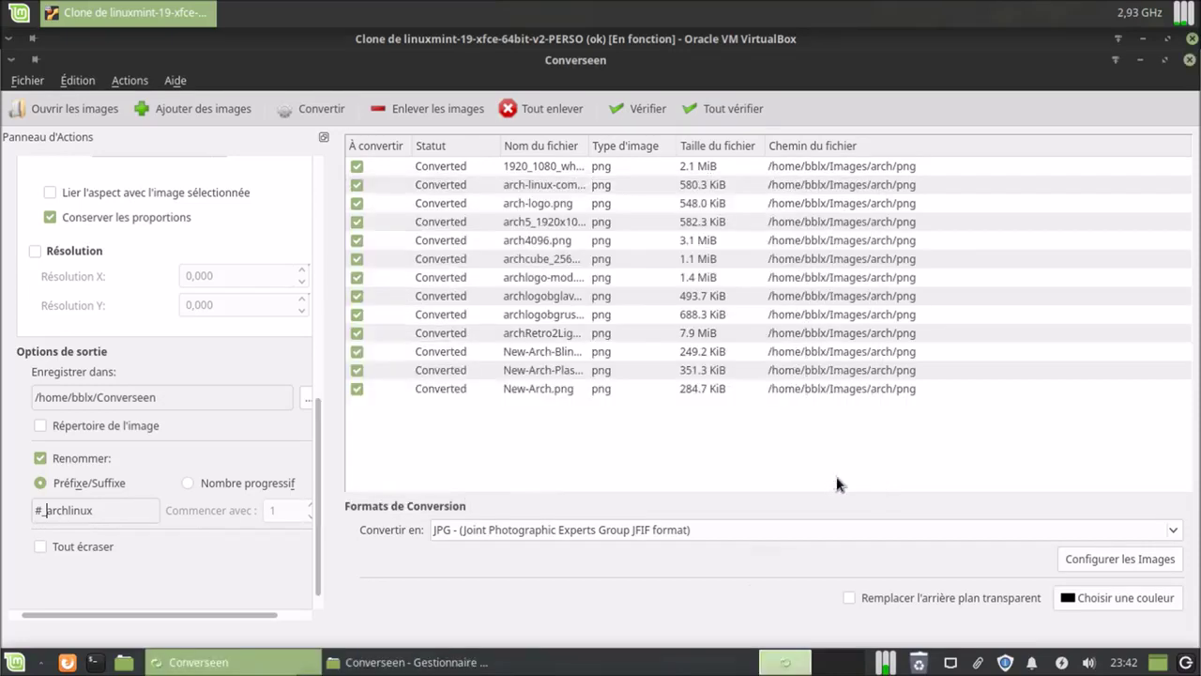
left_click(184, 484)
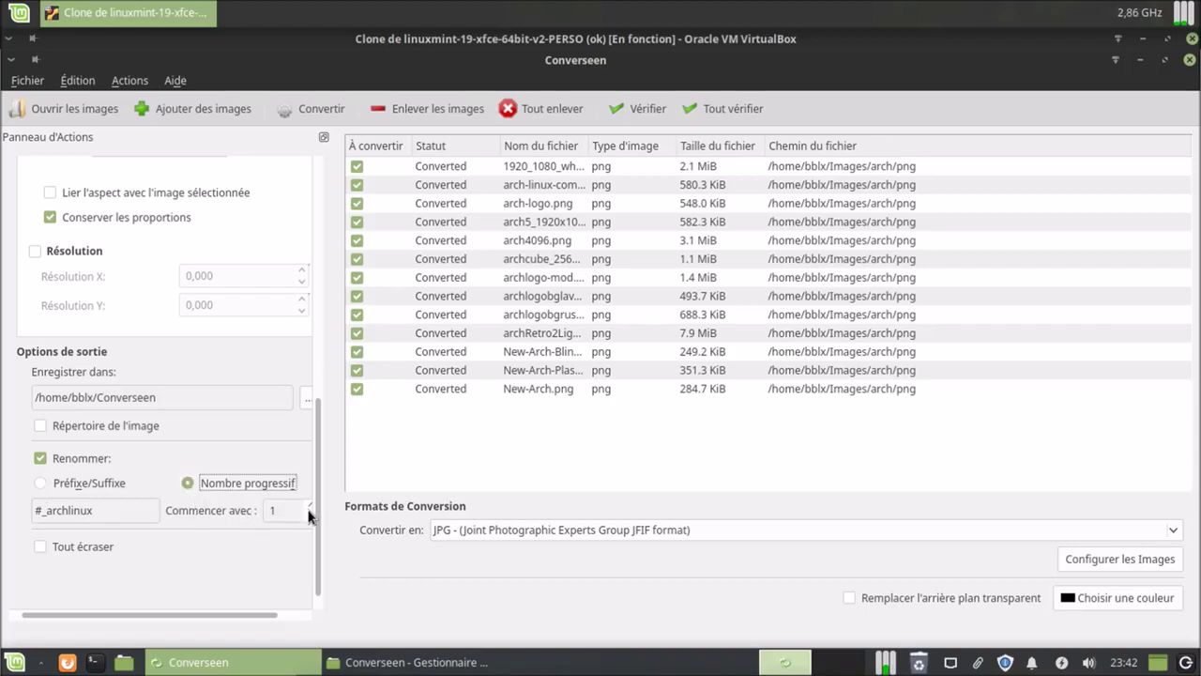
left_click(296, 106)
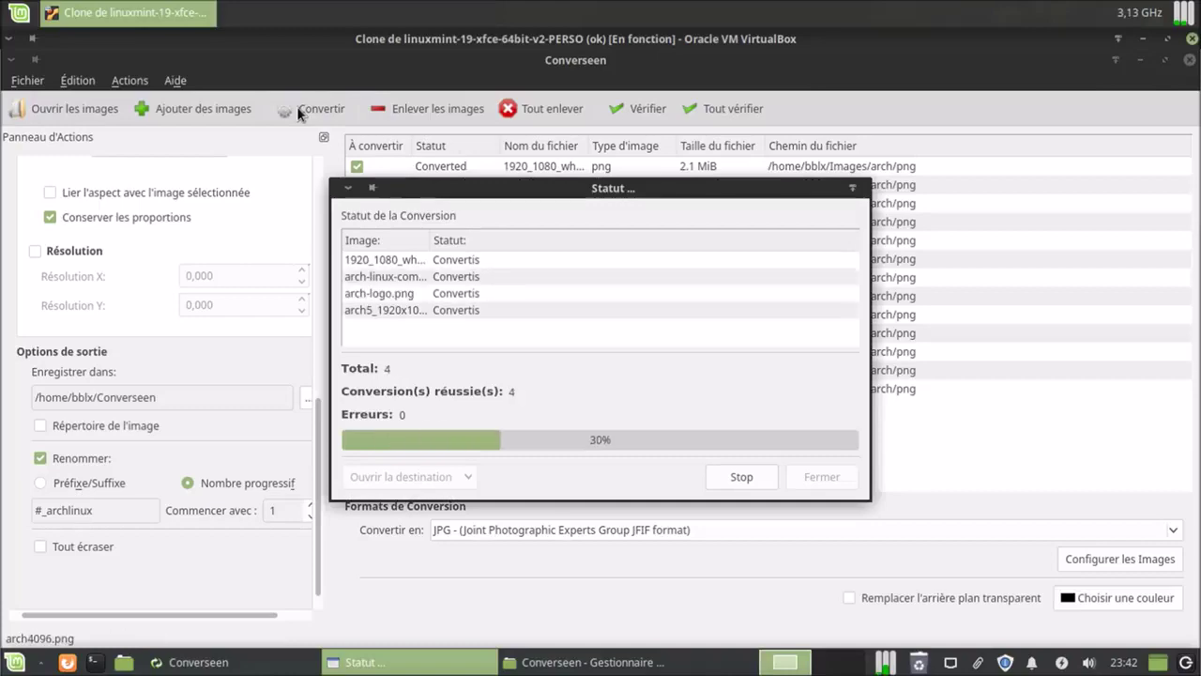
left_click(546, 661)
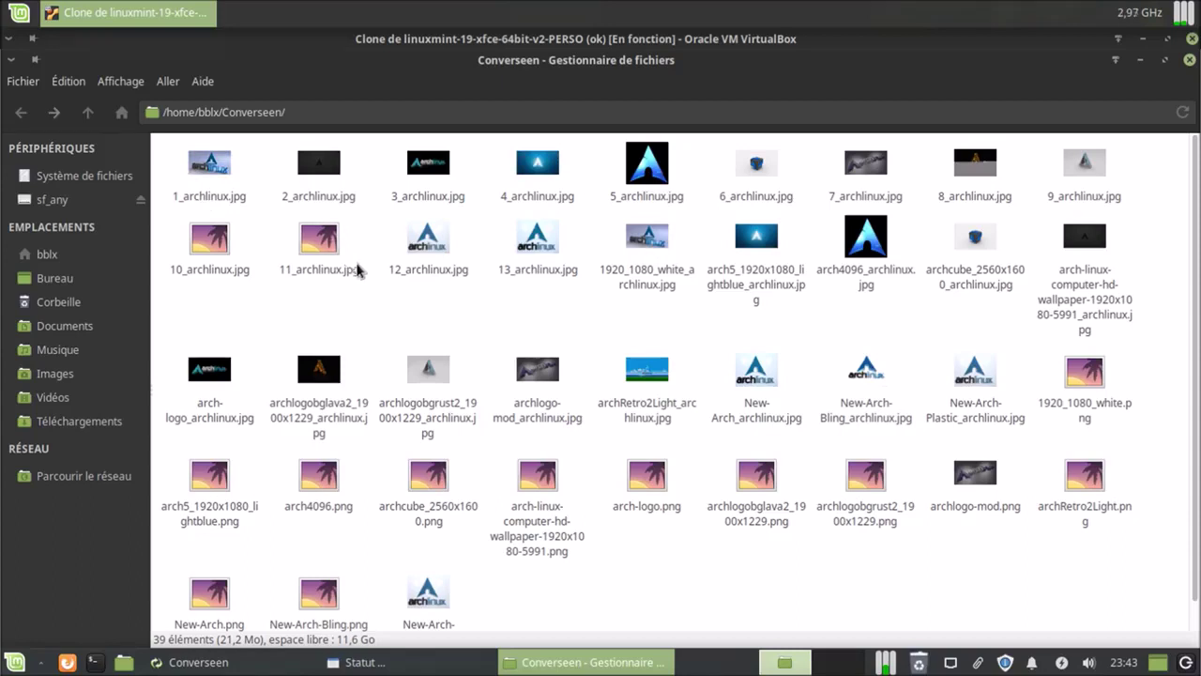
left_click(230, 661)
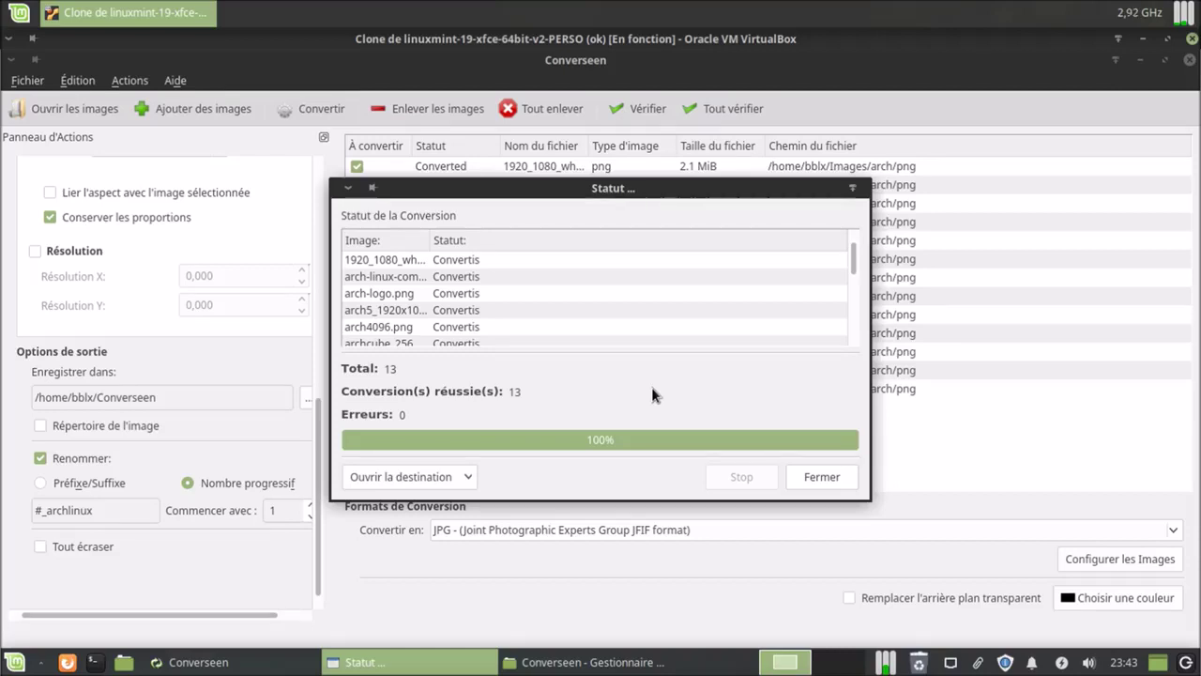
Close the conversion status report and review the Rotation et Retournement, Dimensions and output options.
left_click(791, 481)
scroll(168, 473, "up", 3)
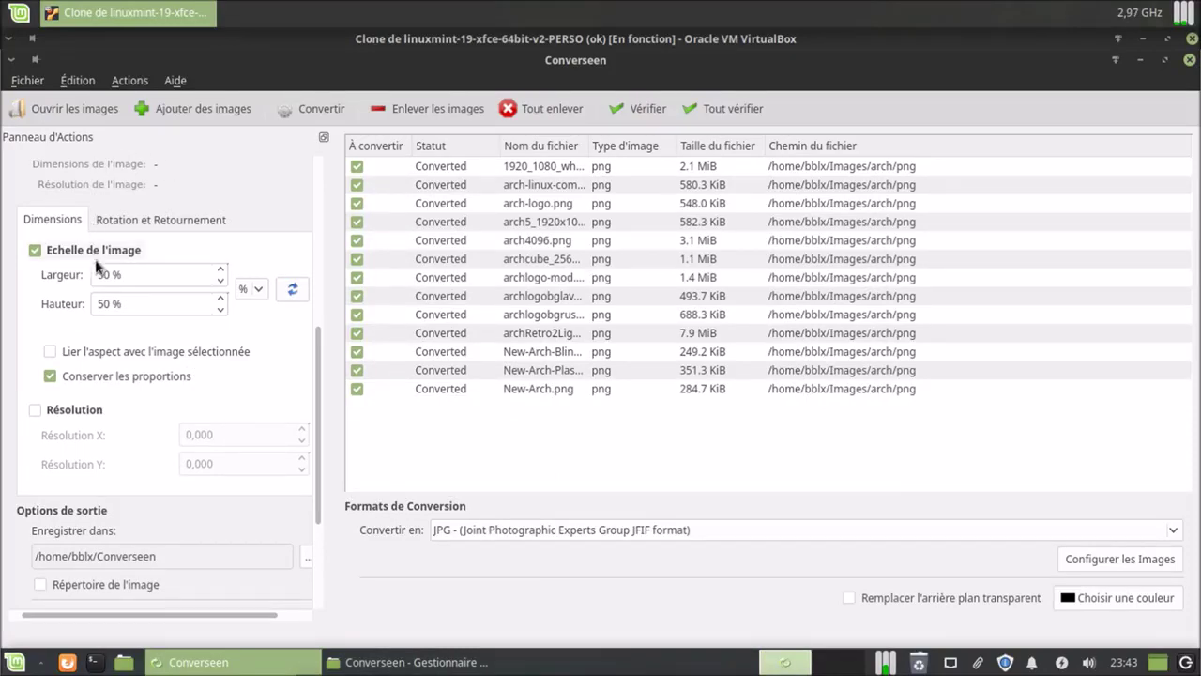
left_click(126, 220)
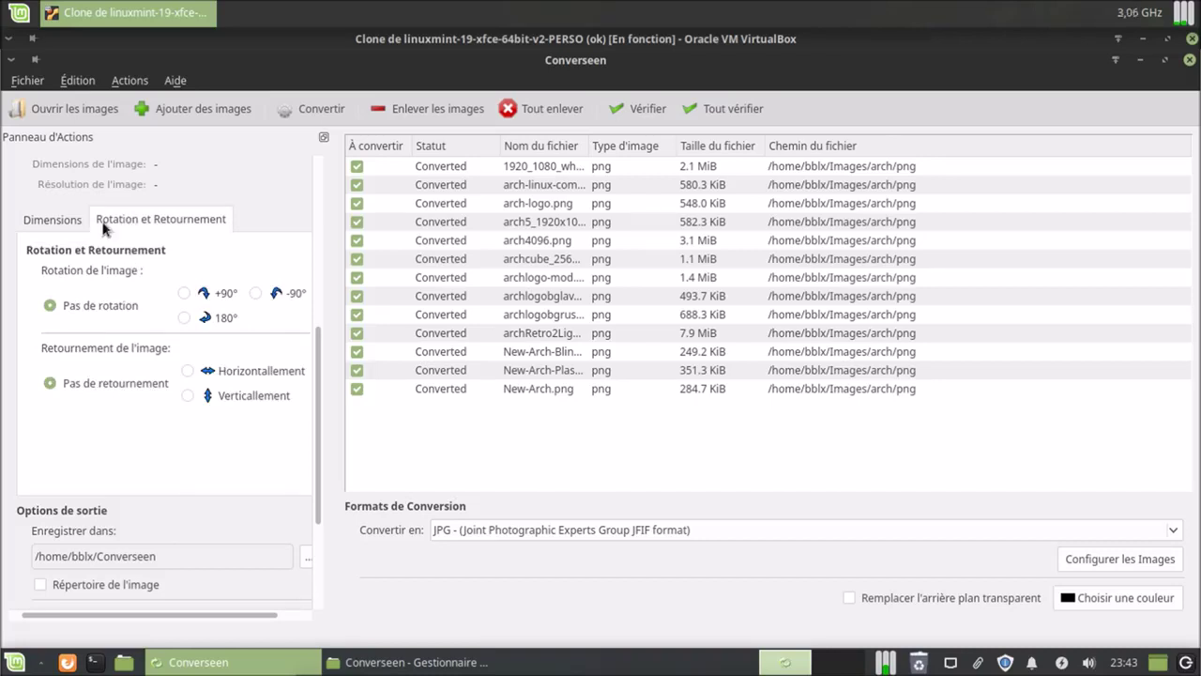
left_click(78, 218)
left_click_drag(319, 375, 318, 439)
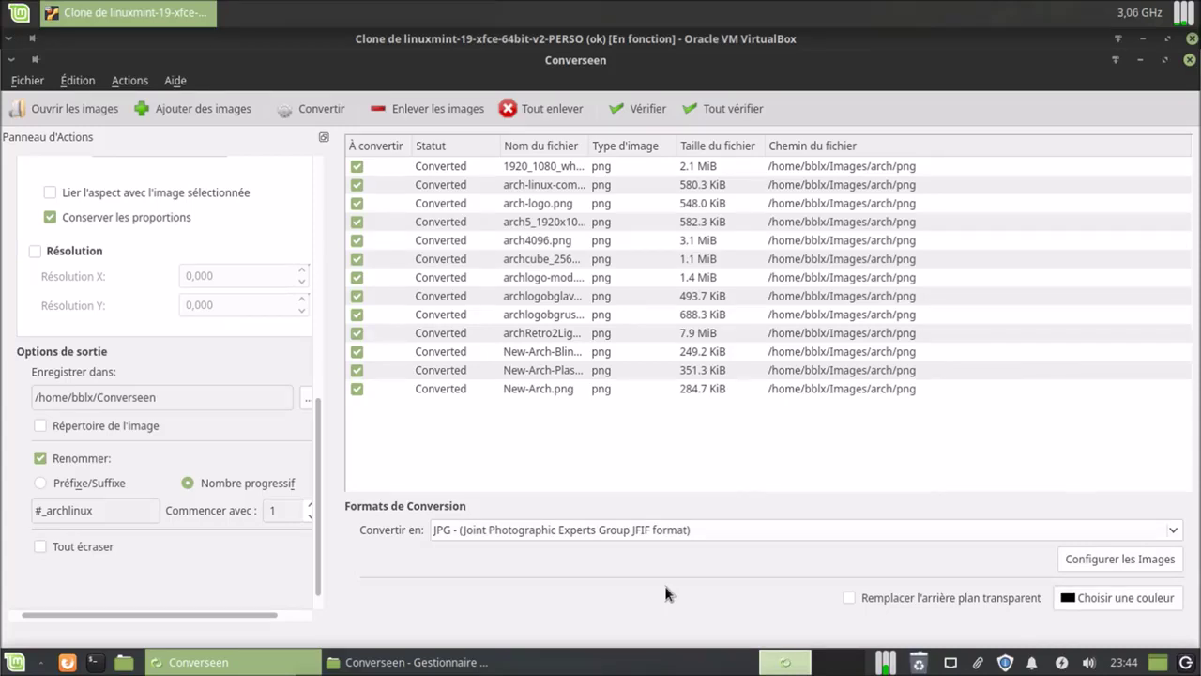
Enable replacing the images' transparent background and choose a magenta replacement color.
left_click(846, 597)
left_click(1069, 605)
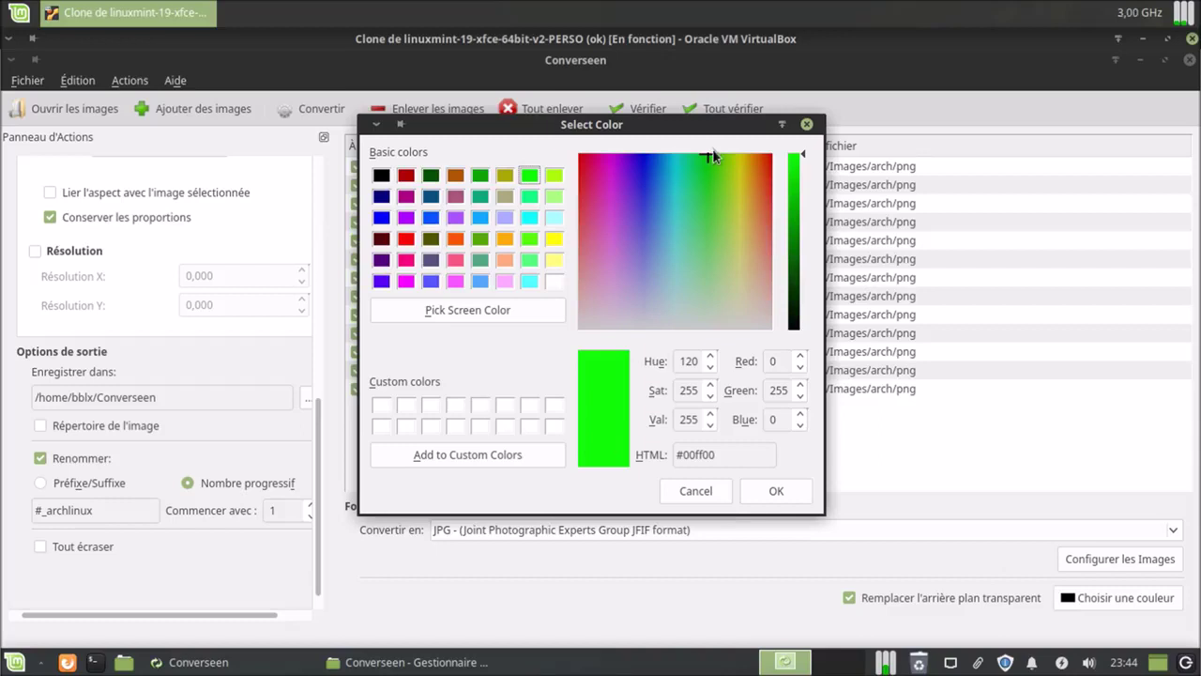
mouse_move(712, 156)
left_mouse_down()
mouse_move(688, 200)
mouse_move(708, 206)
mouse_move(704, 176)
left_mouse_up()
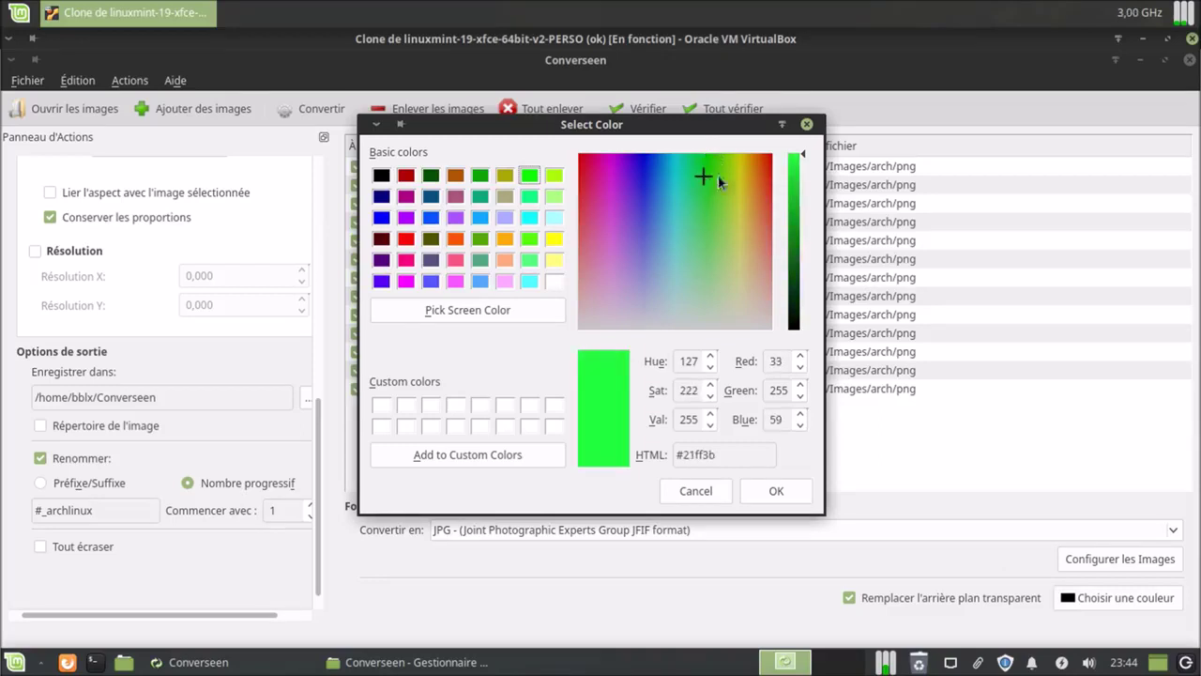
left_click_drag(801, 166, 800, 182)
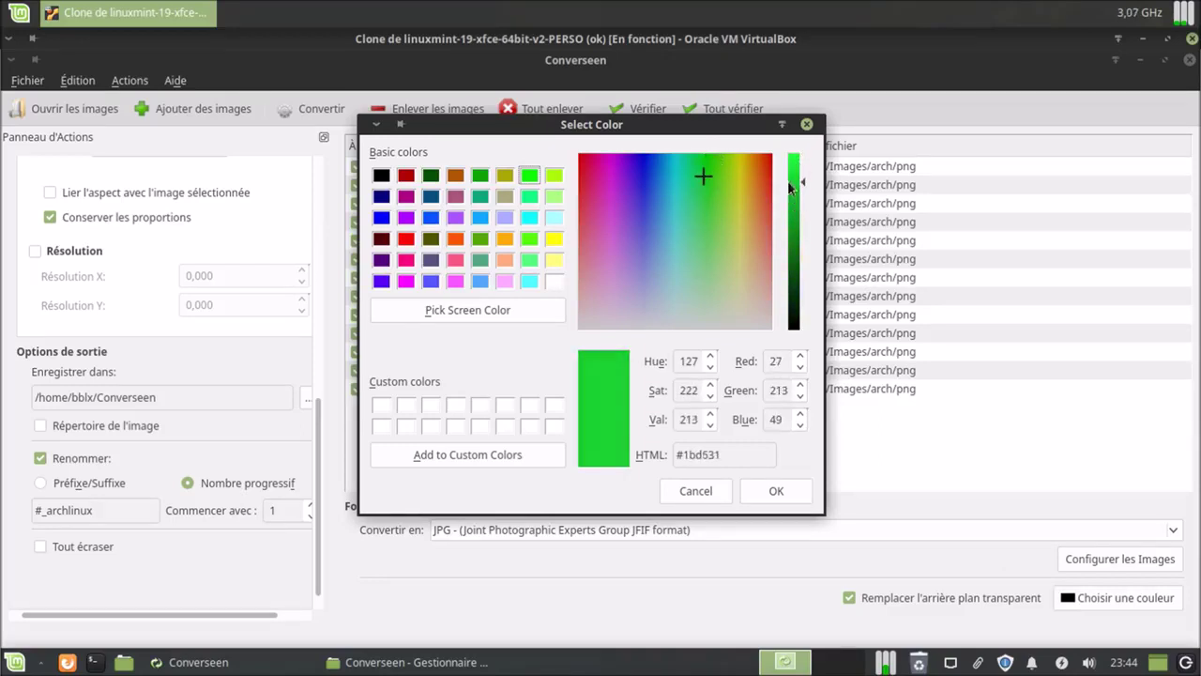
left_click(605, 163)
left_click(776, 490)
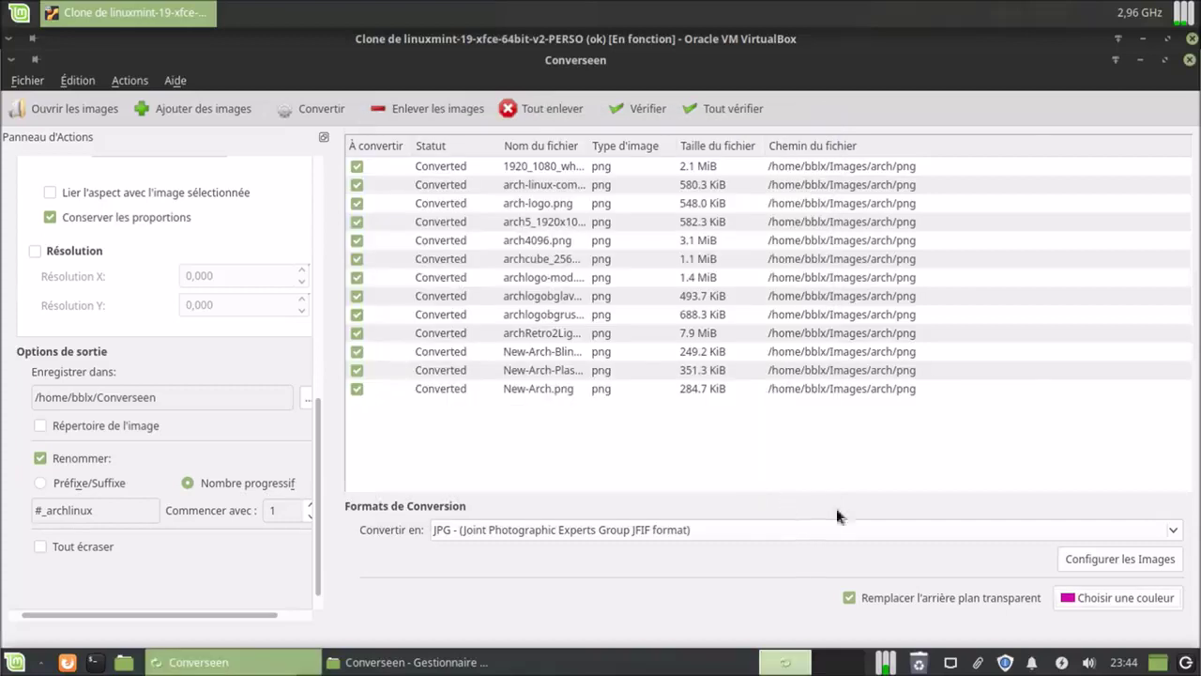